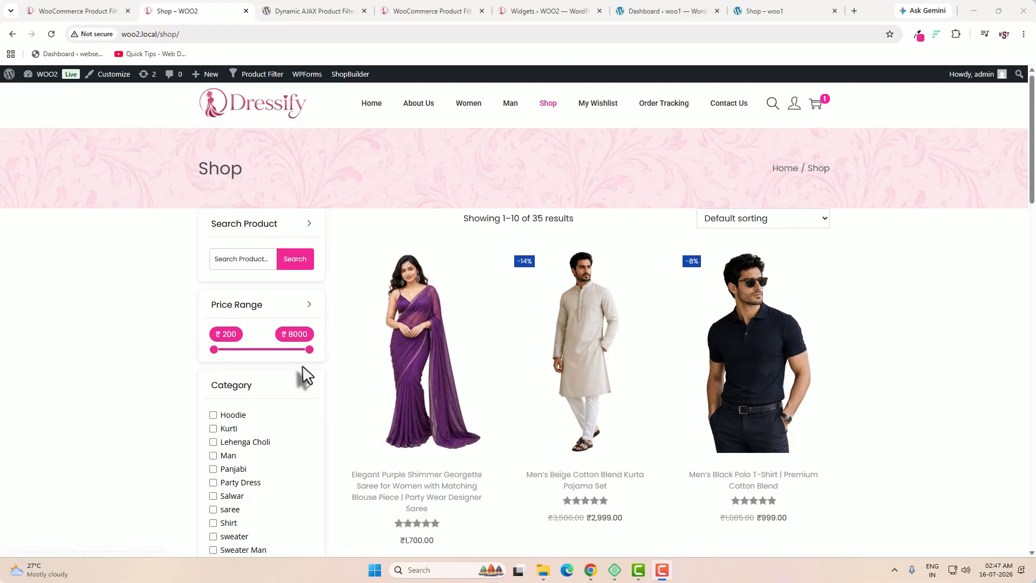
Step: Look through the filter sections beside the products on the WOO2 shop page and glance at the Dynamic AJAX Product Filters plugin page
{"action": "scroll", "coordinate": [303, 376], "scroll_direction": "down", "scroll_amount": 2}
{"action": "scroll", "coordinate": [302, 379], "scroll_direction": "down", "scroll_amount": 2}
{"action": "scroll", "coordinate": [303, 381], "scroll_direction": "down", "scroll_amount": 3}
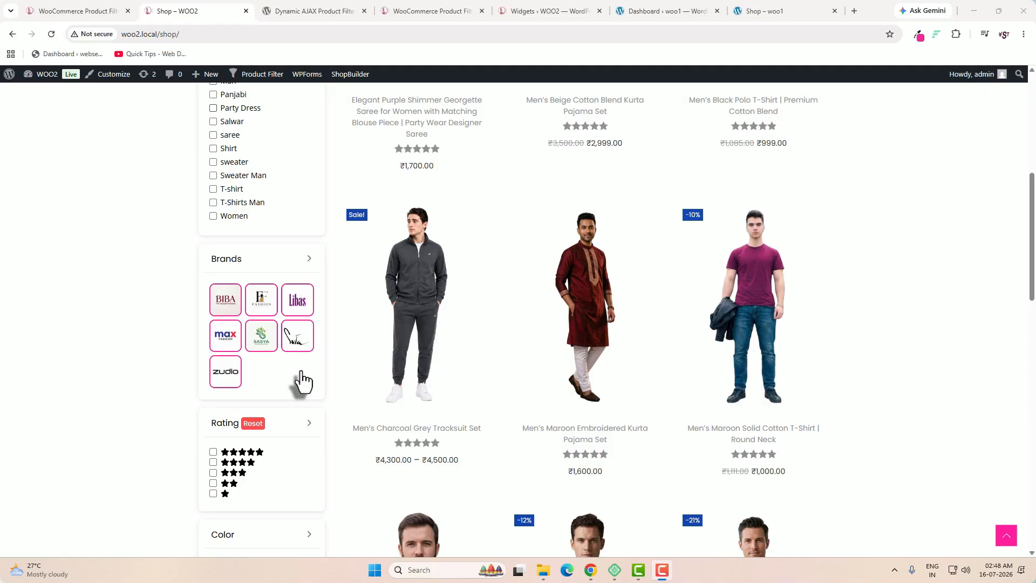
{"action": "scroll", "coordinate": [303, 380], "scroll_direction": "down", "scroll_amount": 3}
{"action": "scroll", "coordinate": [303, 380], "scroll_direction": "down", "scroll_amount": 5}
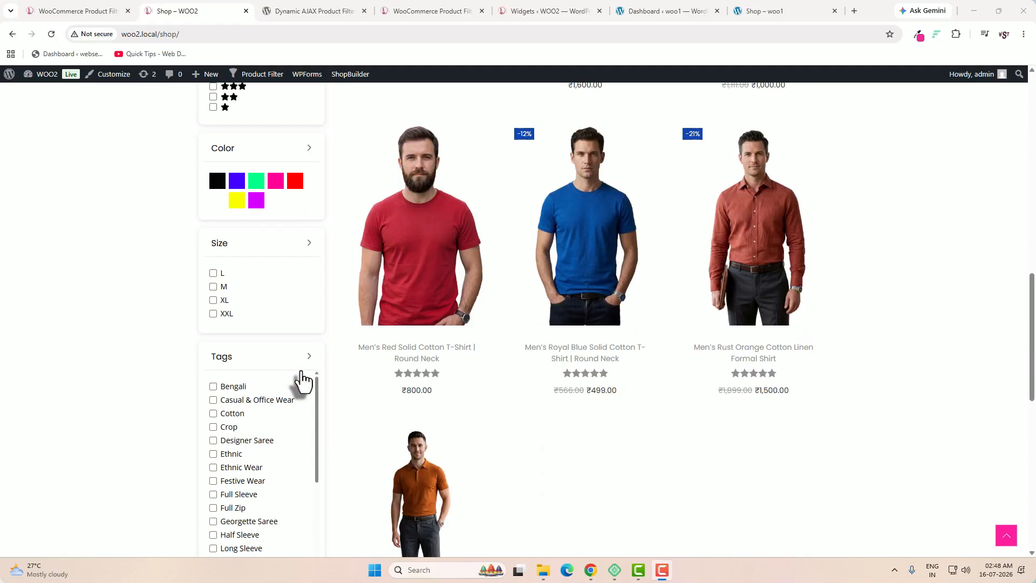
{"action": "left_click", "coordinate": [322, 12]}
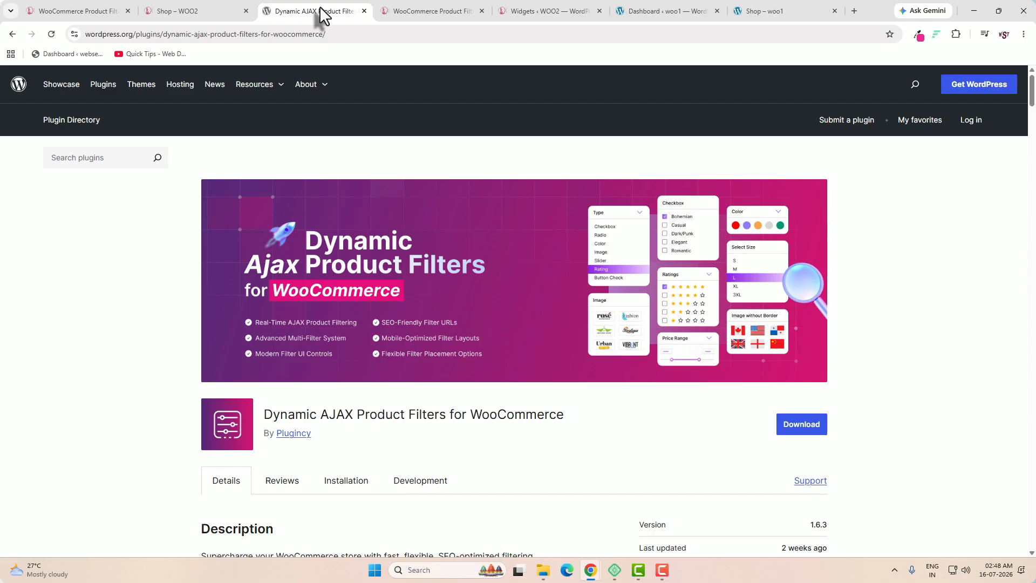
{"action": "left_click", "coordinate": [205, 11]}
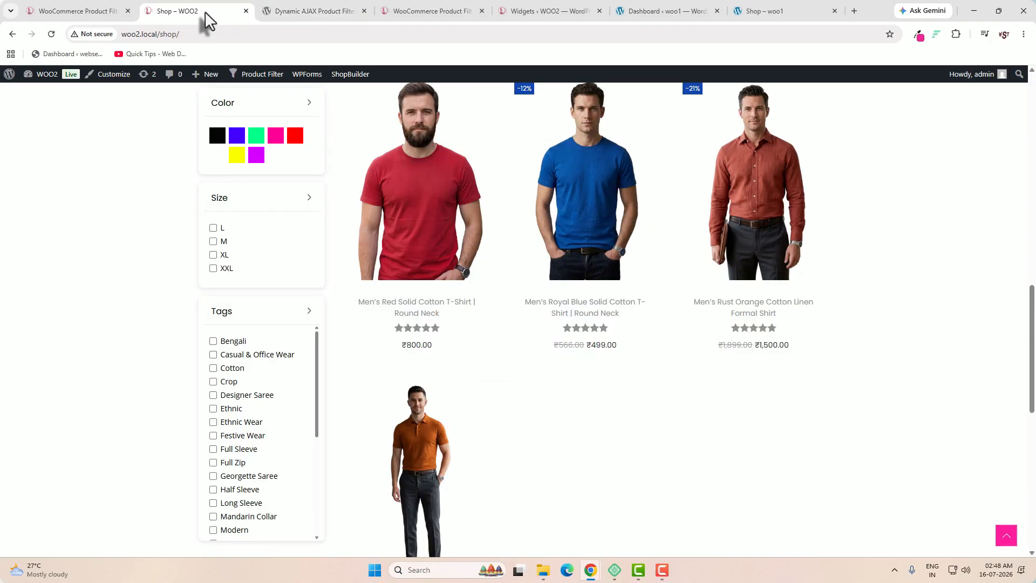
{"action": "scroll", "coordinate": [313, 378], "scroll_direction": "down", "scroll_amount": 3}
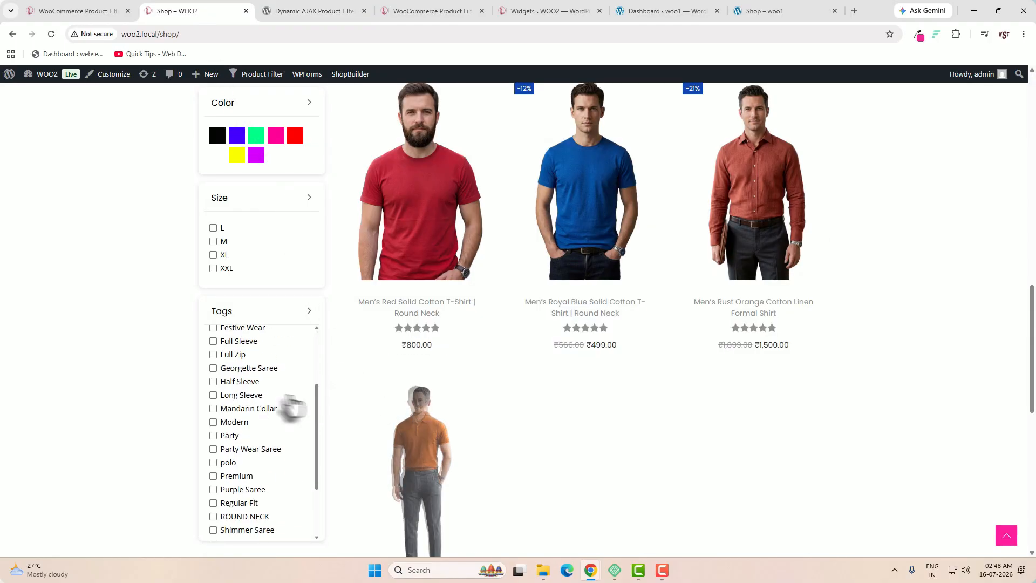
{"action": "scroll", "coordinate": [270, 404], "scroll_direction": "up", "scroll_amount": 3}
{"action": "scroll", "coordinate": [268, 372], "scroll_direction": "up", "scroll_amount": 10}
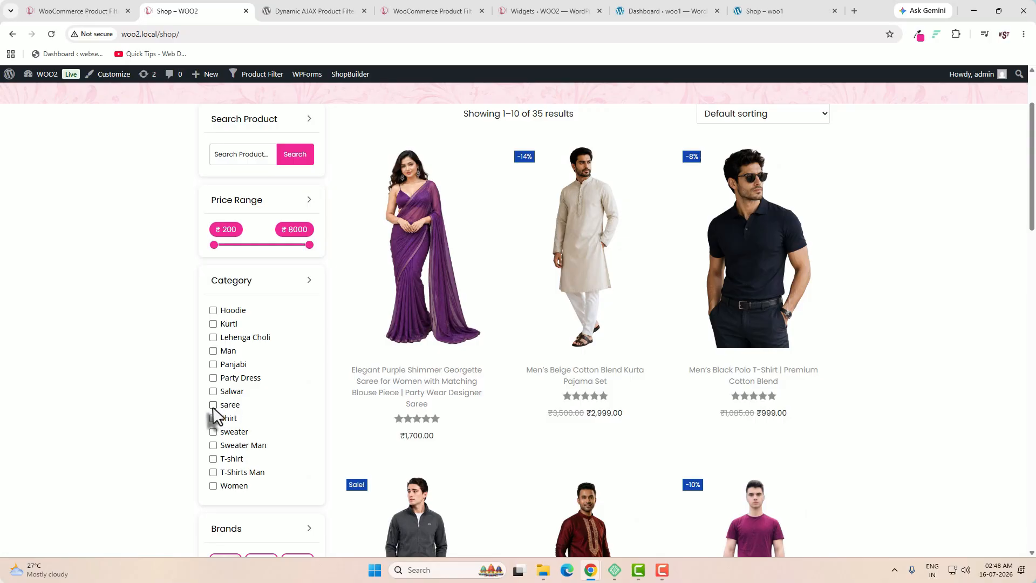
Step: Test the saree category filter on the shop page by applying and clearing it twice
{"action": "left_click", "coordinate": [213, 405]}
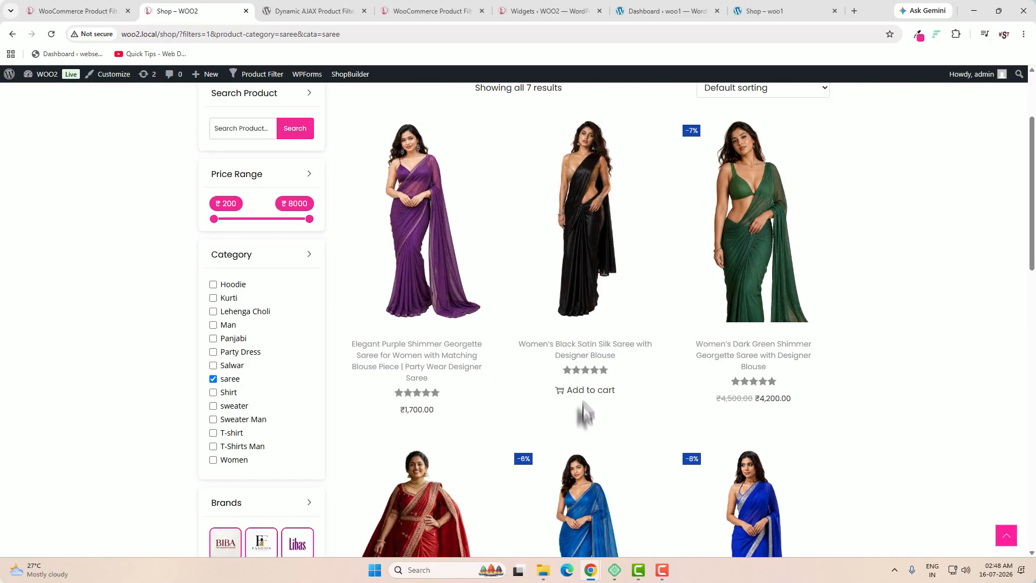
{"action": "left_click", "coordinate": [213, 379]}
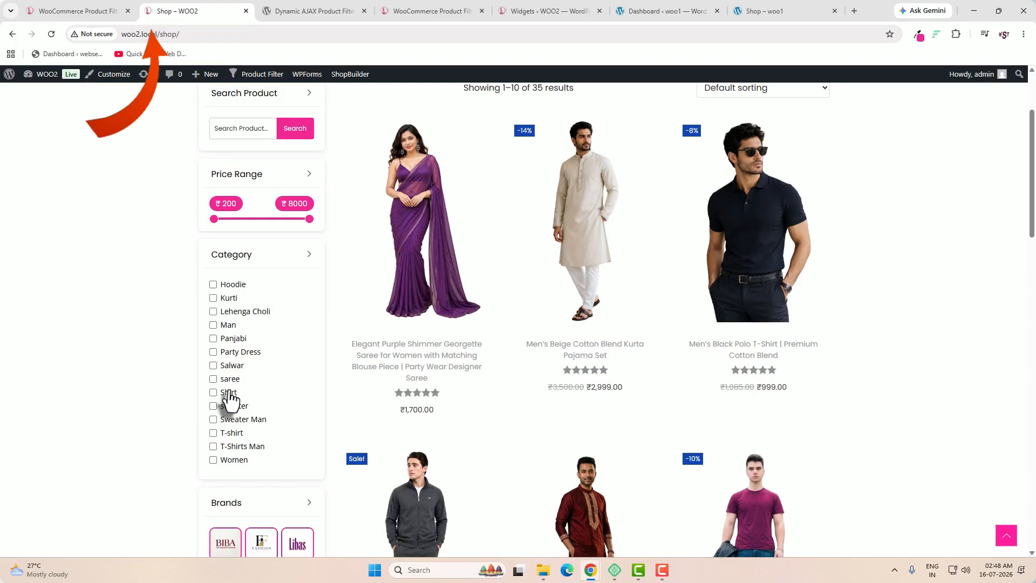
{"action": "left_click", "coordinate": [213, 379]}
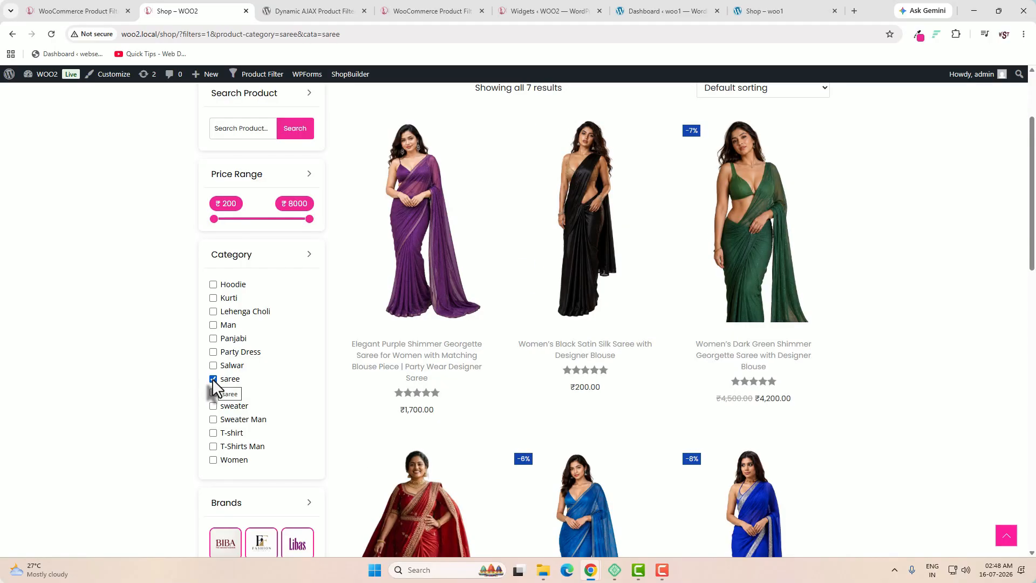
{"action": "left_click", "coordinate": [212, 379]}
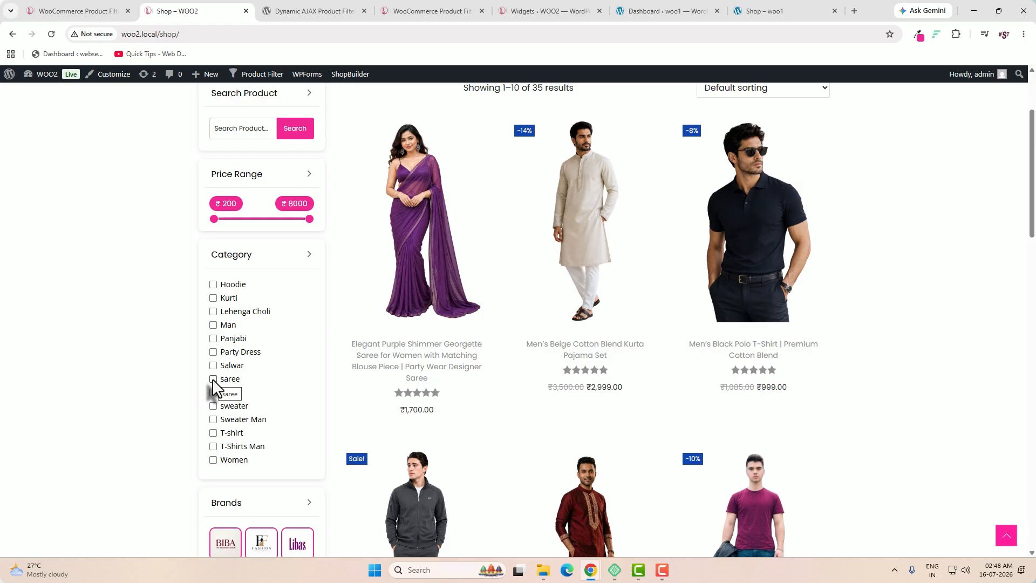
{"action": "scroll", "coordinate": [257, 381], "scroll_direction": "down", "scroll_amount": 3}
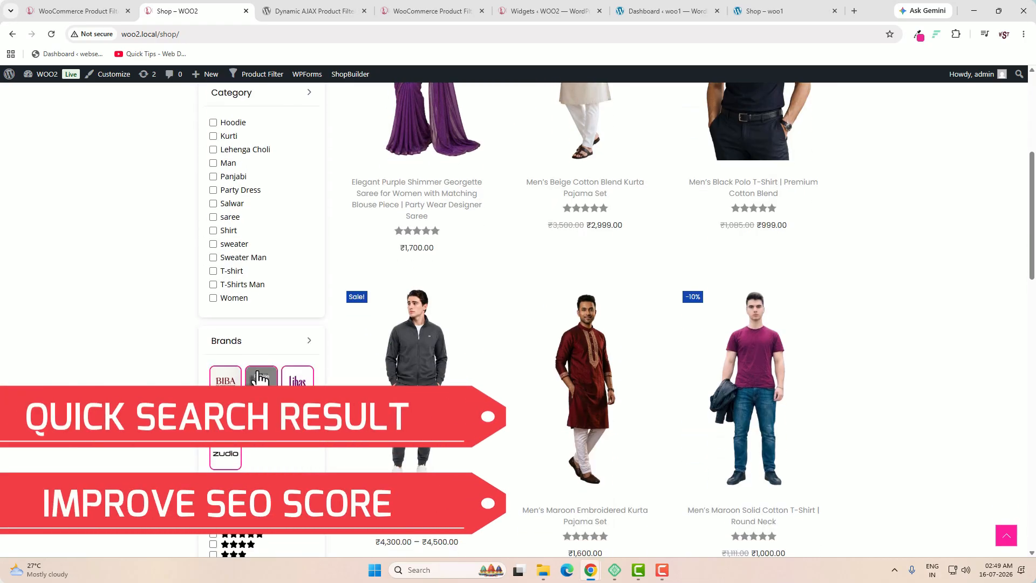
{"action": "scroll", "coordinate": [258, 378], "scroll_direction": "up", "scroll_amount": 3}
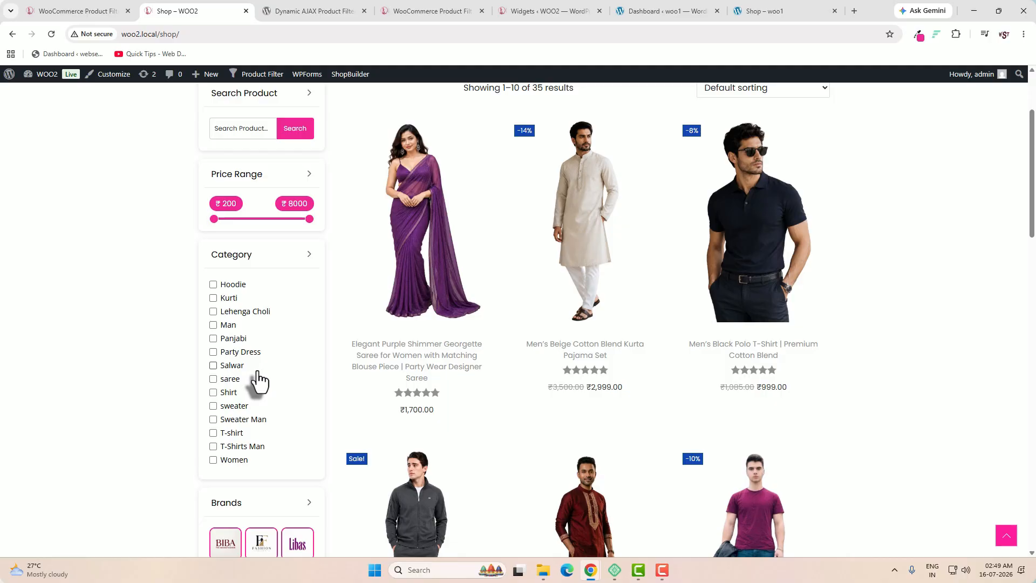
{"action": "scroll", "coordinate": [258, 379], "scroll_direction": "down", "scroll_amount": 1}
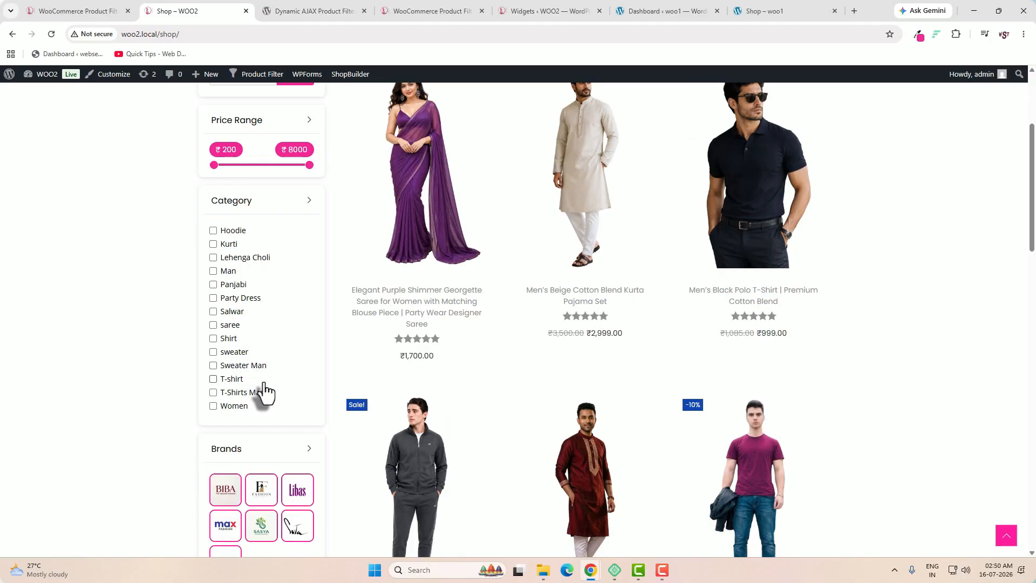
{"action": "scroll", "coordinate": [264, 393], "scroll_direction": "up", "scroll_amount": 3}
{"action": "scroll", "coordinate": [264, 386], "scroll_direction": "down", "scroll_amount": 5}
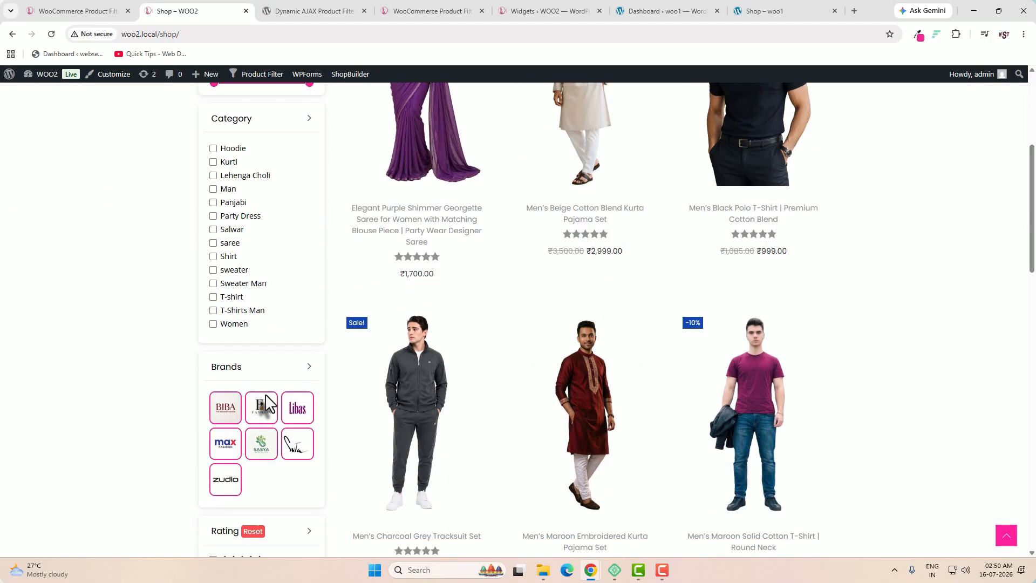
{"action": "scroll", "coordinate": [265, 393], "scroll_direction": "down", "scroll_amount": 4}
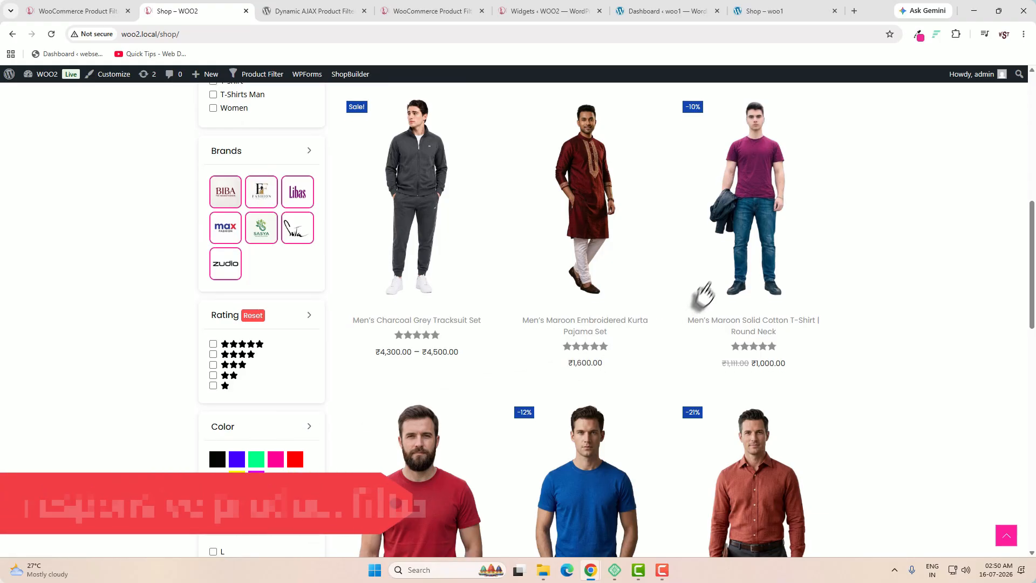
Step: Inspect the shop page in the browser's developer tools and preview it with Pixel 7 dimensions
{"action": "right_click", "coordinate": [830, 222]}
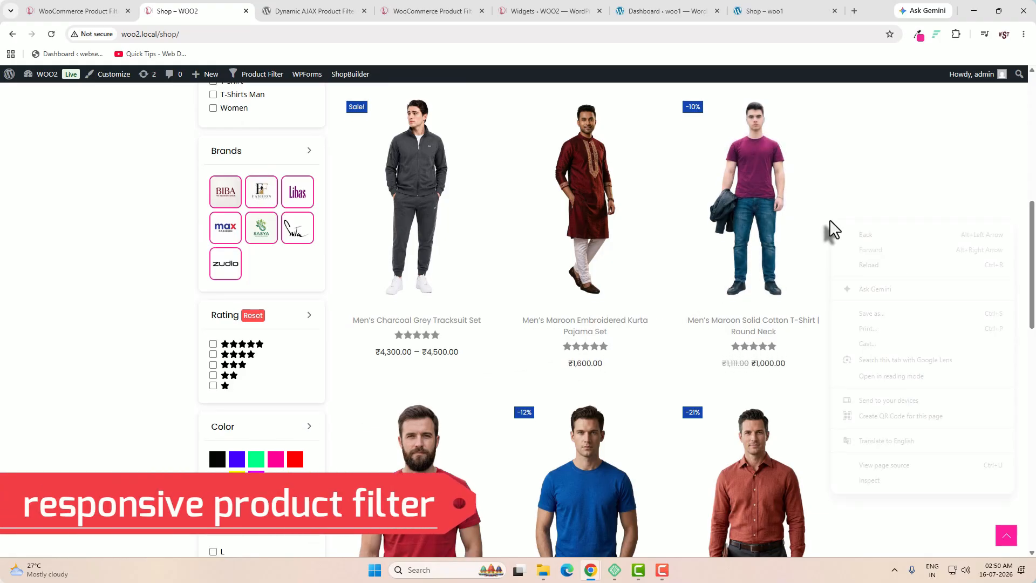
{"action": "left_click", "coordinate": [881, 480]}
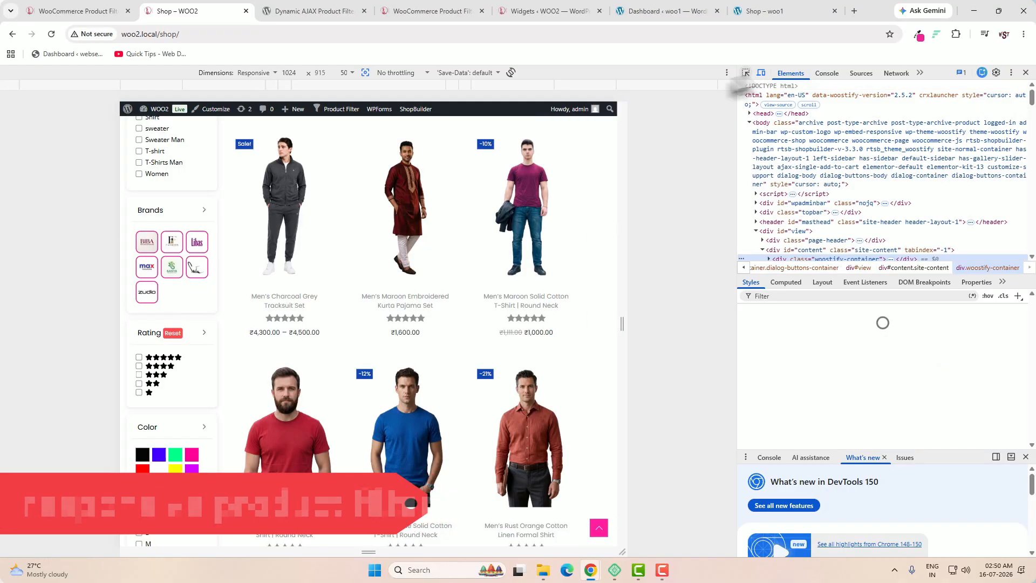
{"action": "left_click", "coordinate": [254, 73]}
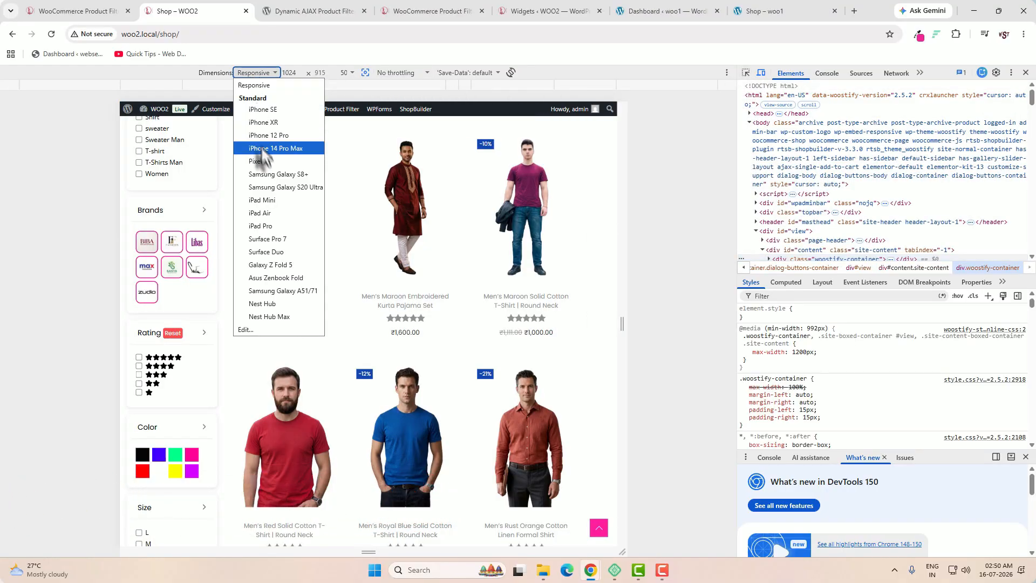
{"action": "left_click", "coordinate": [264, 161]}
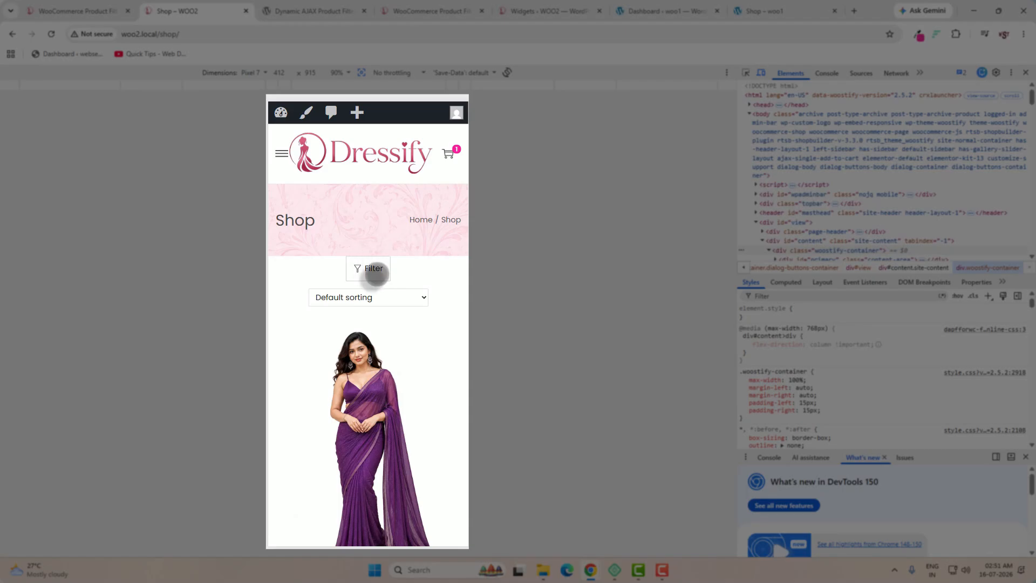
Step: Open the product filter in the mobile preview and look through its sections
{"action": "left_click", "coordinate": [372, 268]}
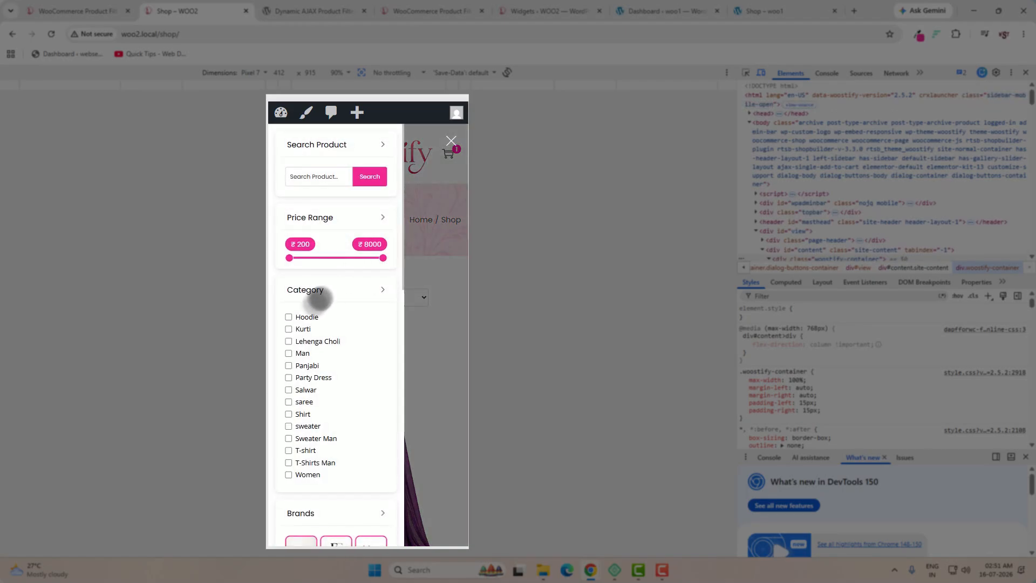
{"action": "scroll", "coordinate": [322, 296], "scroll_direction": "down", "scroll_amount": 9}
{"action": "scroll", "coordinate": [318, 300], "scroll_direction": "up", "scroll_amount": 6}
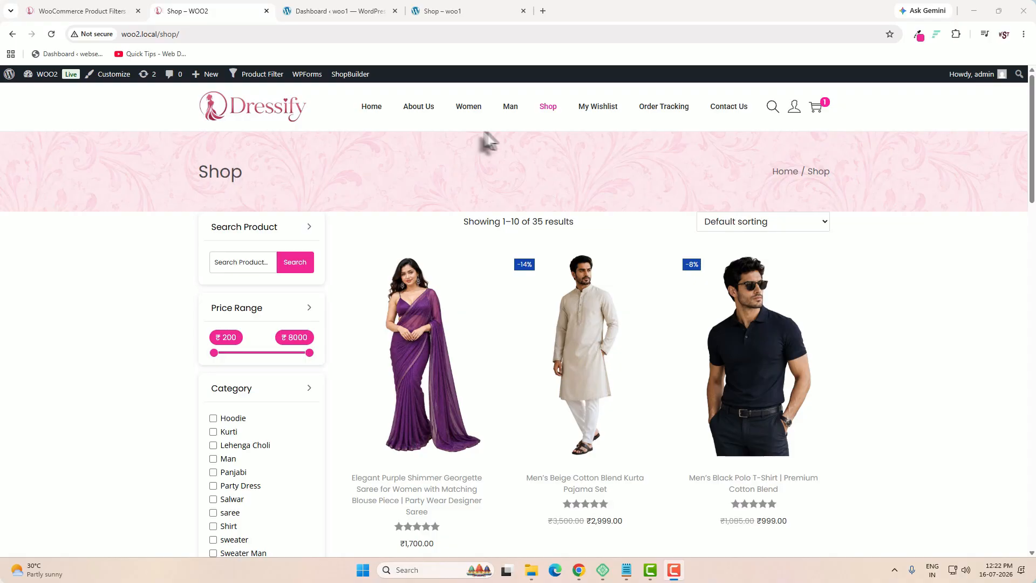
Step: Switch to the woo1 site's WordPress dashboard and look over its full product list
{"action": "left_click", "coordinate": [339, 13]}
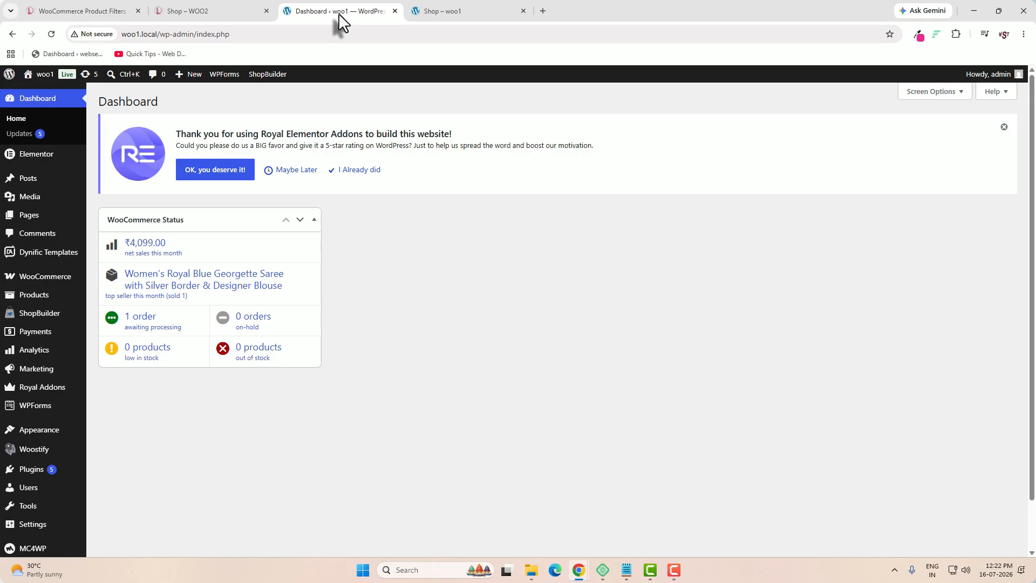
{"action": "left_click", "coordinate": [61, 303]}
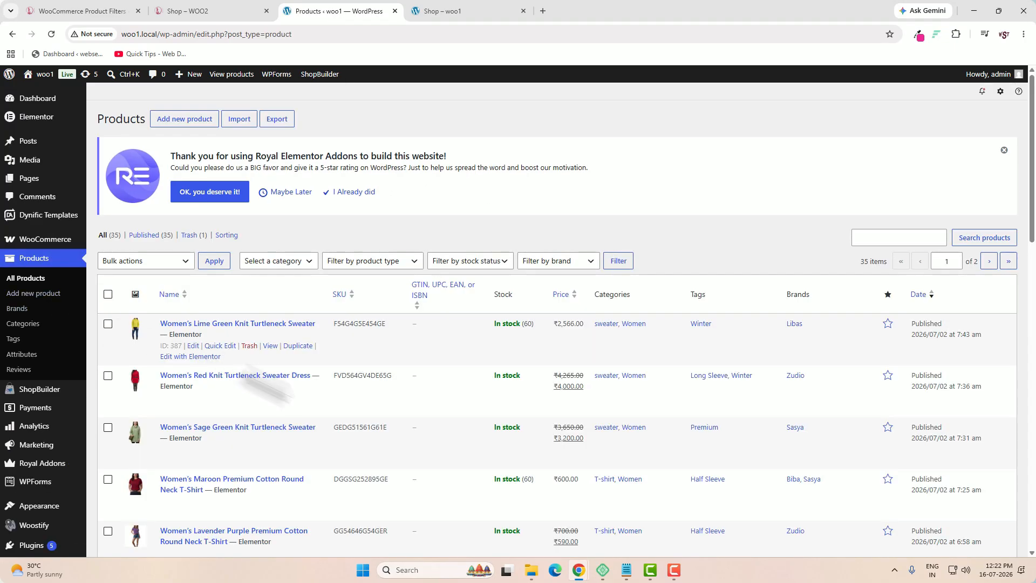
{"action": "scroll", "coordinate": [348, 421], "scroll_direction": "down", "scroll_amount": 10}
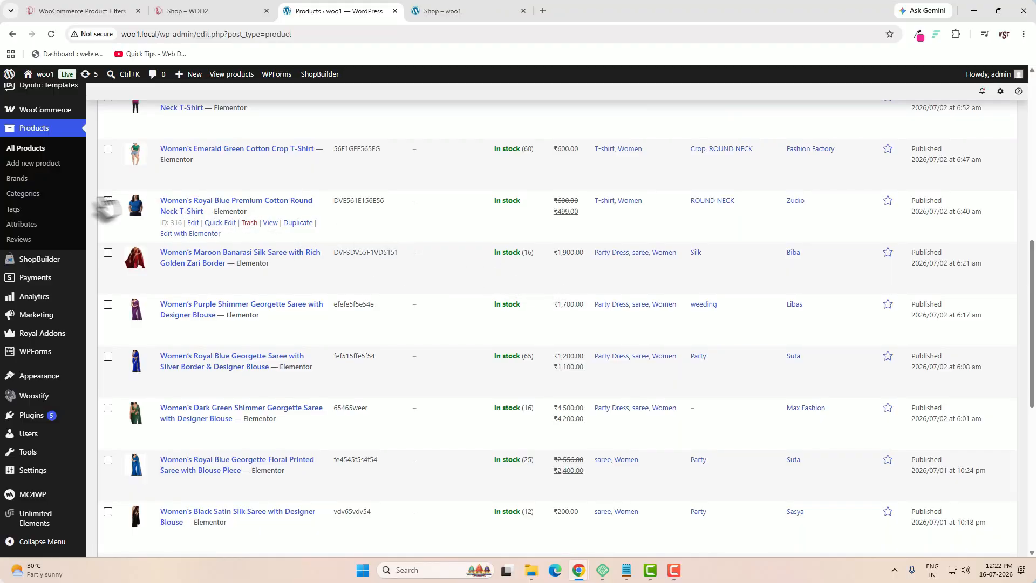
Step: Review the store's product categories, brands and attributes
{"action": "left_click", "coordinate": [40, 197]}
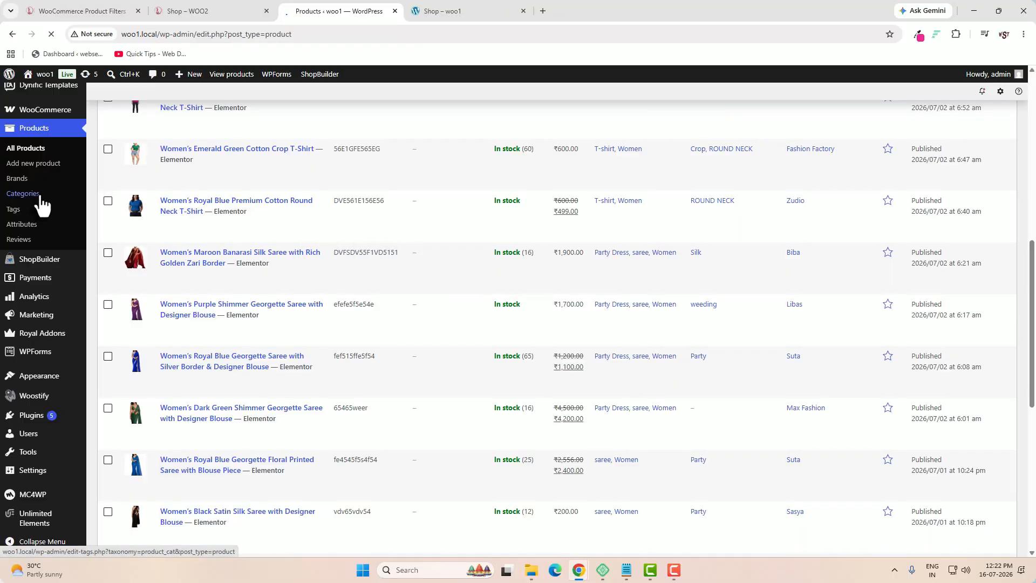
{"action": "scroll", "coordinate": [747, 367], "scroll_direction": "down", "scroll_amount": 8}
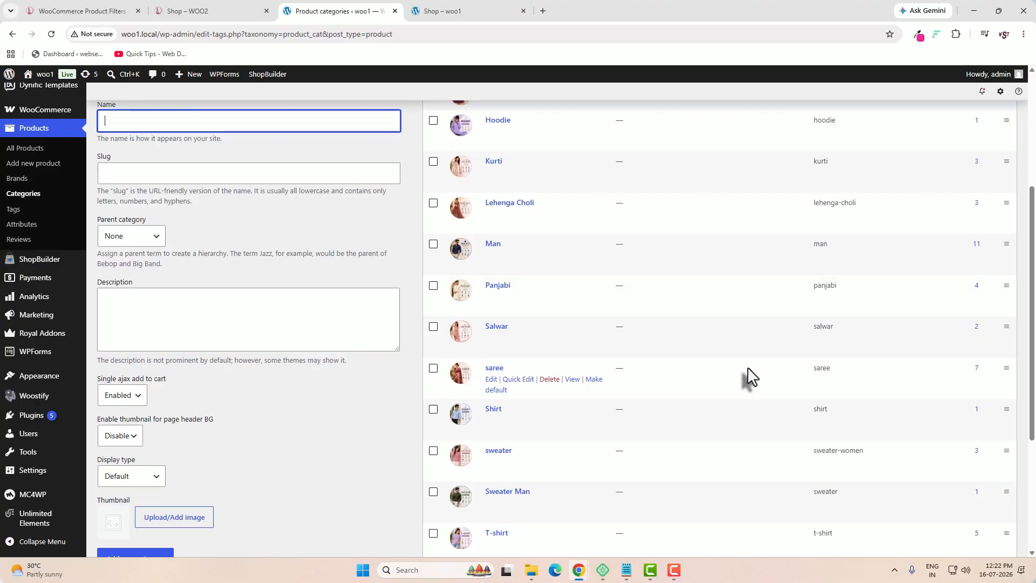
{"action": "left_click", "coordinate": [21, 179]}
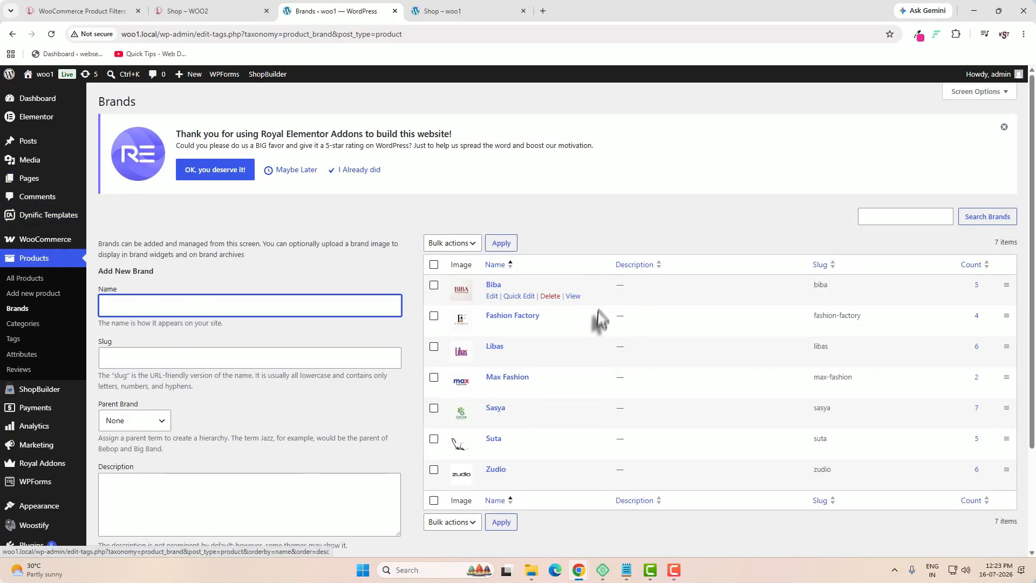
{"action": "left_click", "coordinate": [22, 355]}
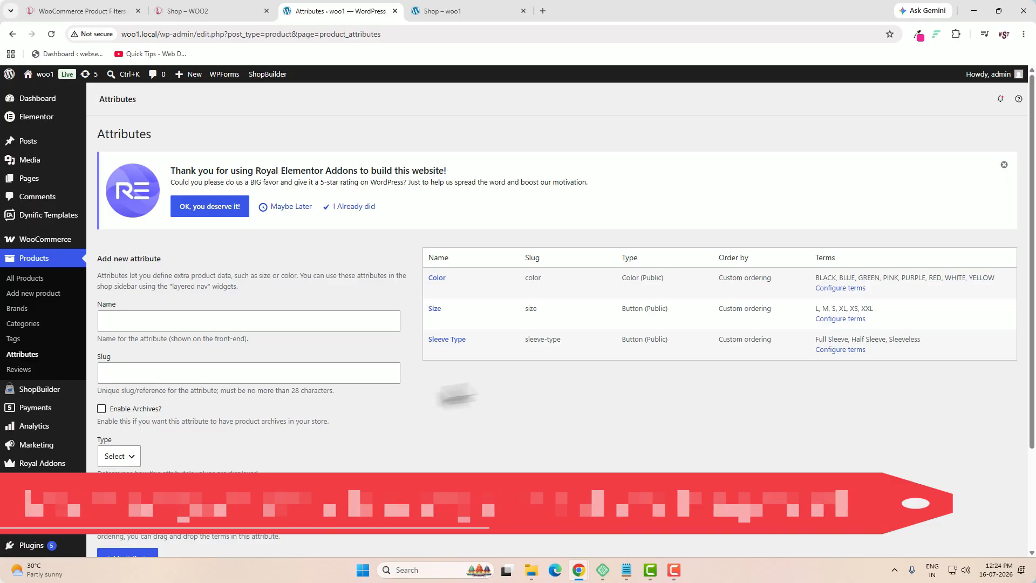
Step: Open the product "Women's Red Knit Turtleneck Sweater Dress" for editing and go to its product data
{"action": "left_click", "coordinate": [33, 281]}
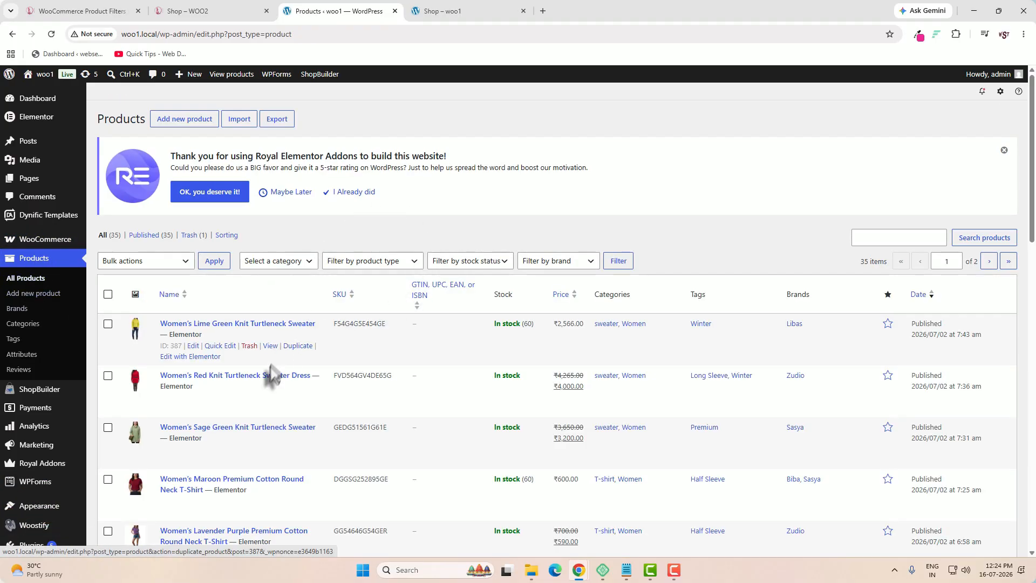
{"action": "left_click", "coordinate": [252, 378]}
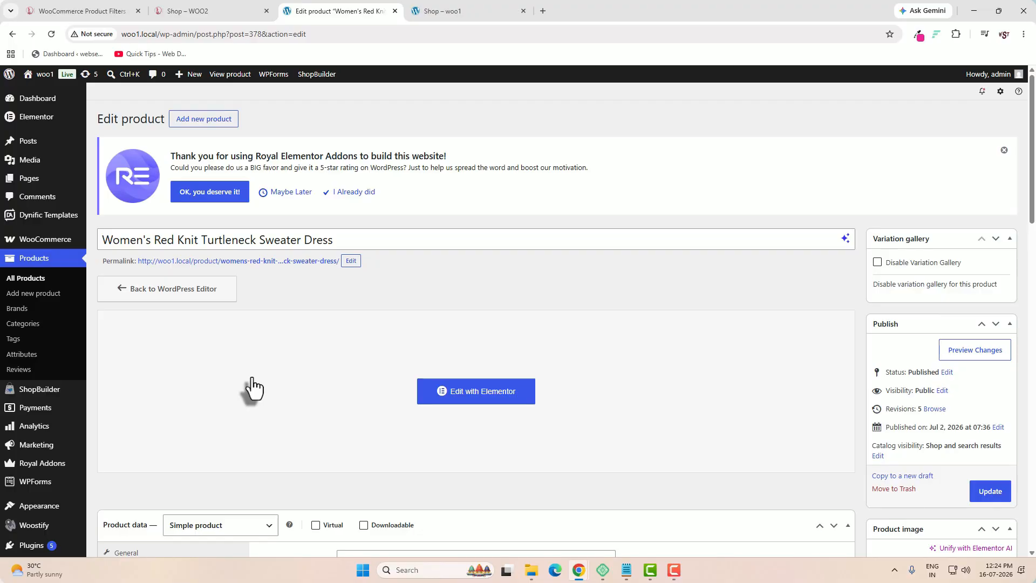
{"action": "scroll", "coordinate": [382, 383], "scroll_direction": "down", "scroll_amount": 5}
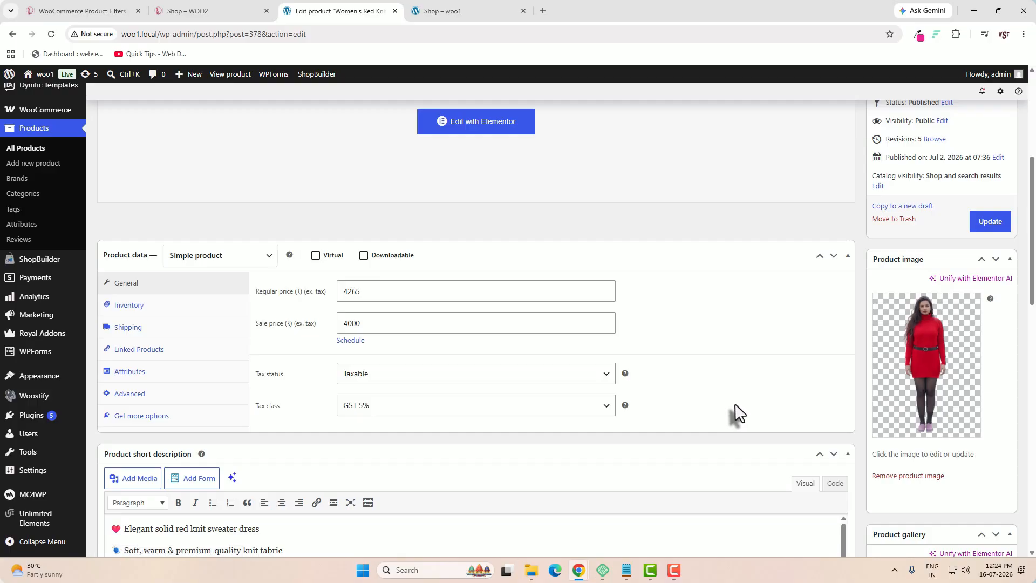
{"action": "scroll", "coordinate": [740, 413], "scroll_direction": "down", "scroll_amount": 1}
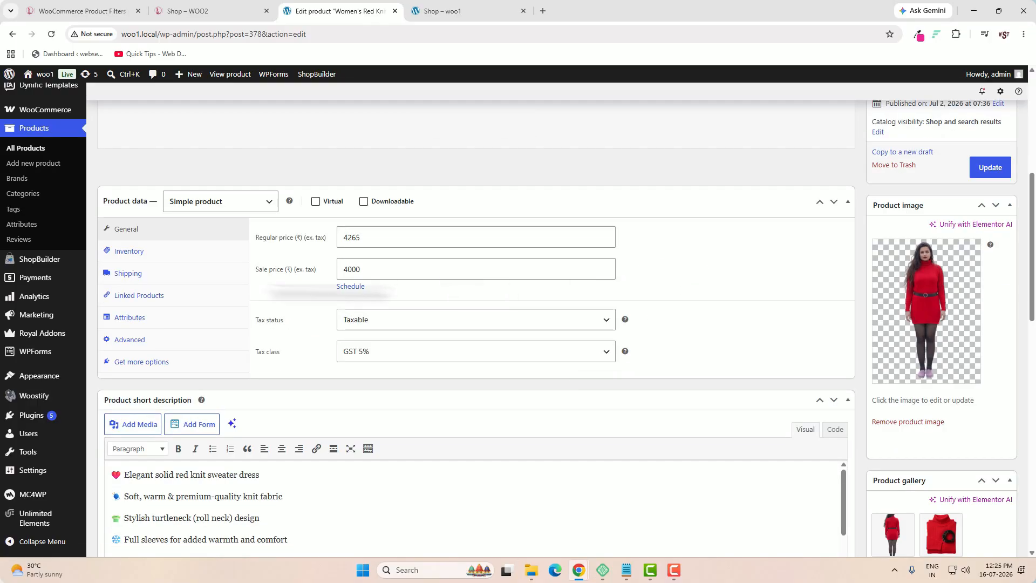
Step: Add the existing Color attribute to the red sweater dress's product data
{"action": "left_click", "coordinate": [135, 319]}
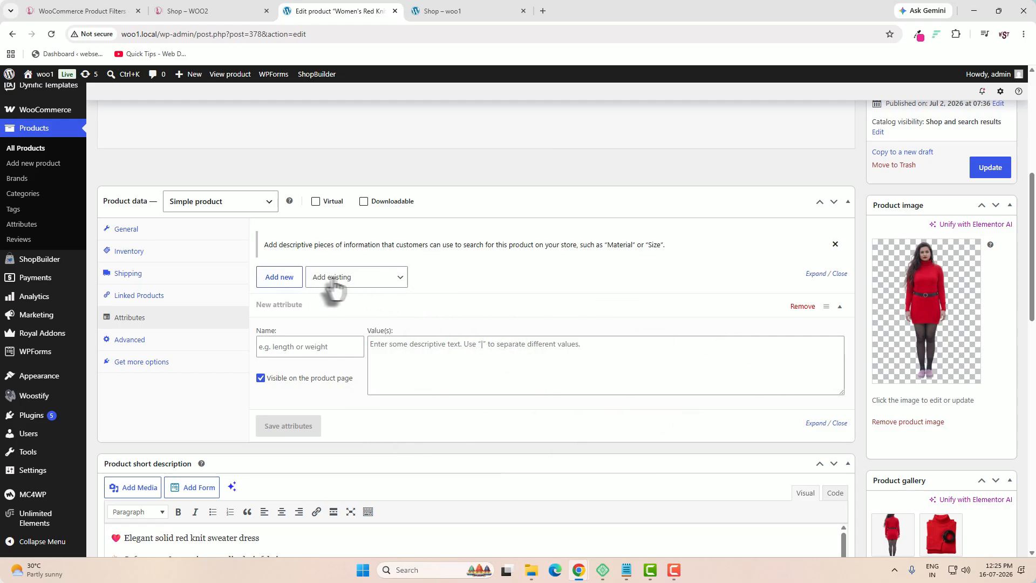
{"action": "left_click", "coordinate": [397, 285]}
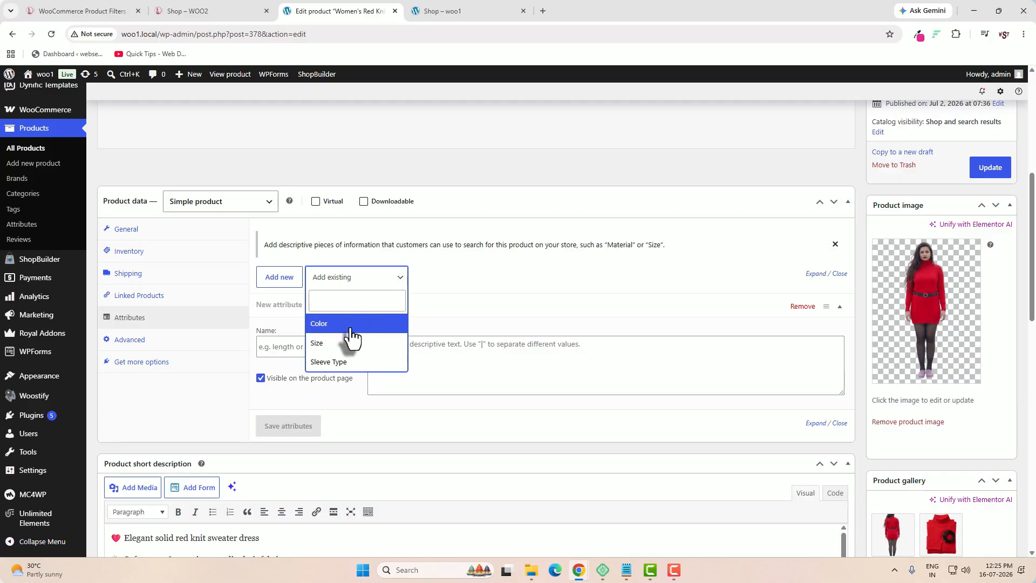
{"action": "left_click", "coordinate": [352, 325]}
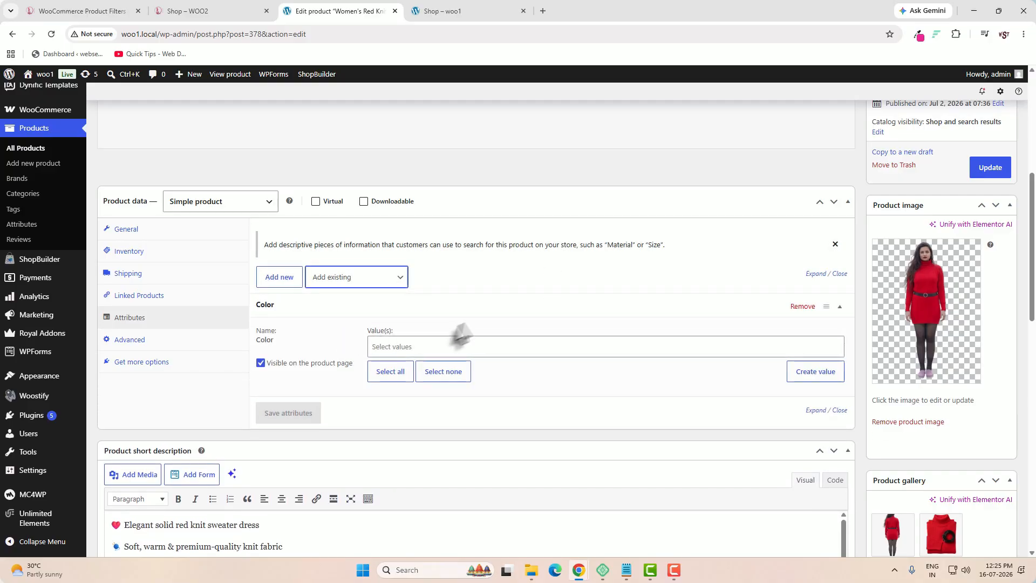
Step: Assign the value RED to the sweater dress's Color attribute, save the attributes and update the product
{"action": "left_click", "coordinate": [420, 347]}
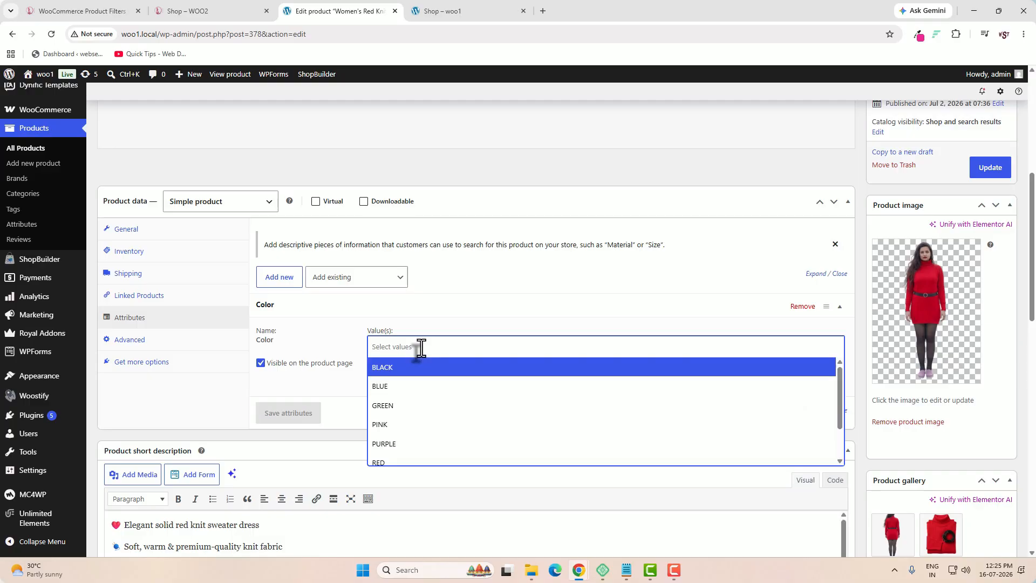
{"action": "type", "text": "red"}
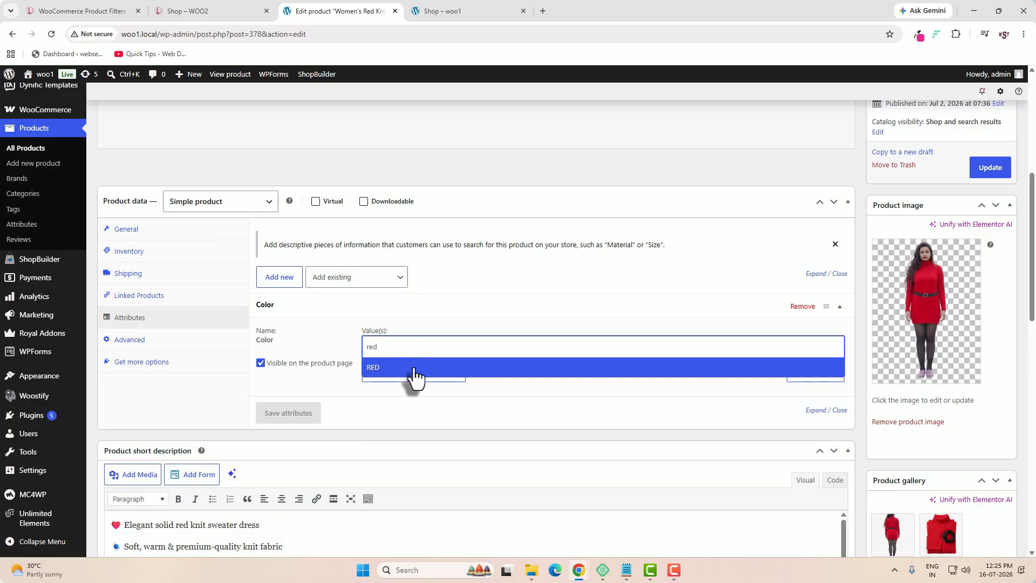
{"action": "left_click", "coordinate": [414, 370]}
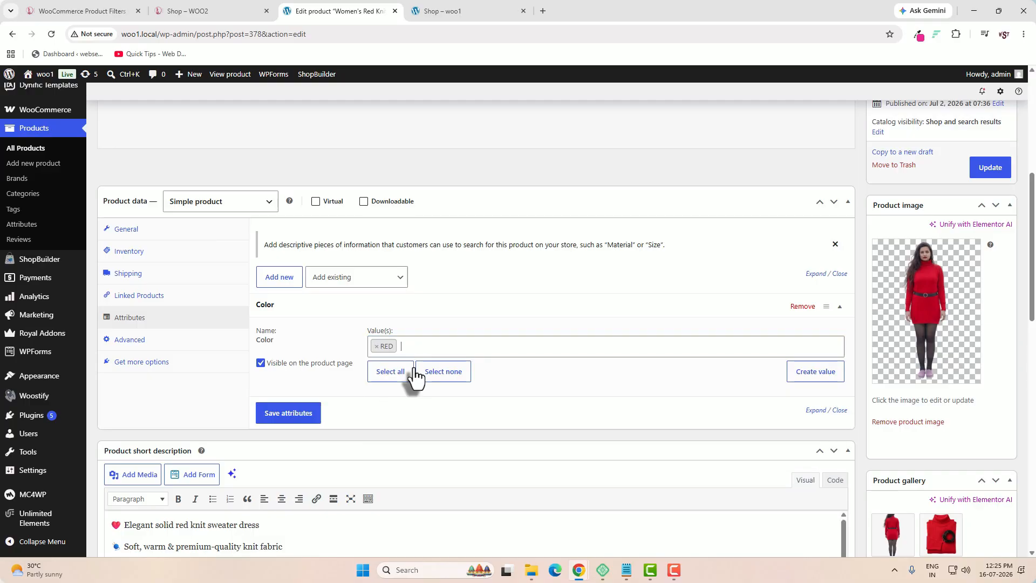
{"action": "left_click", "coordinate": [301, 422]}
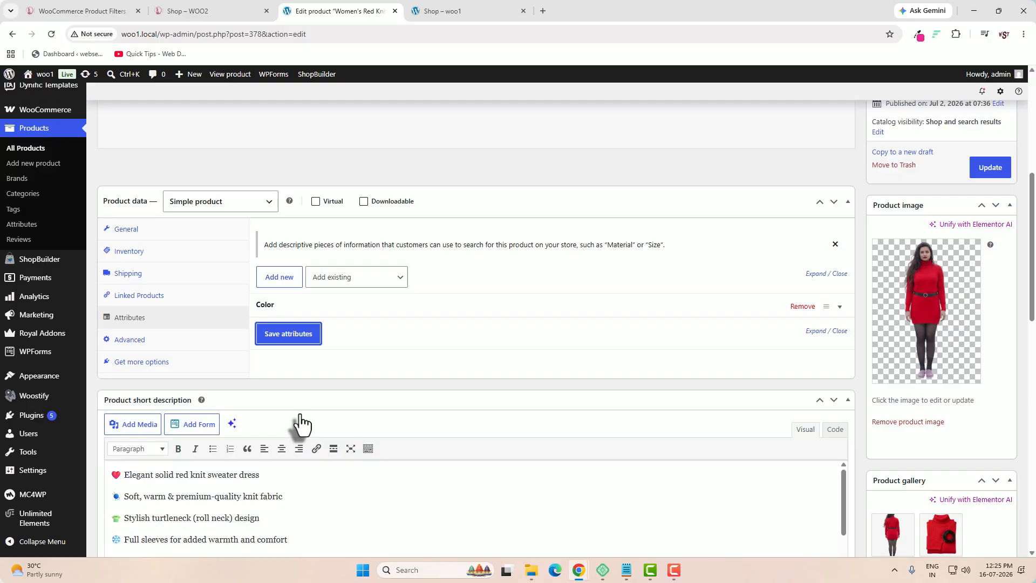
{"action": "left_click", "coordinate": [989, 168]}
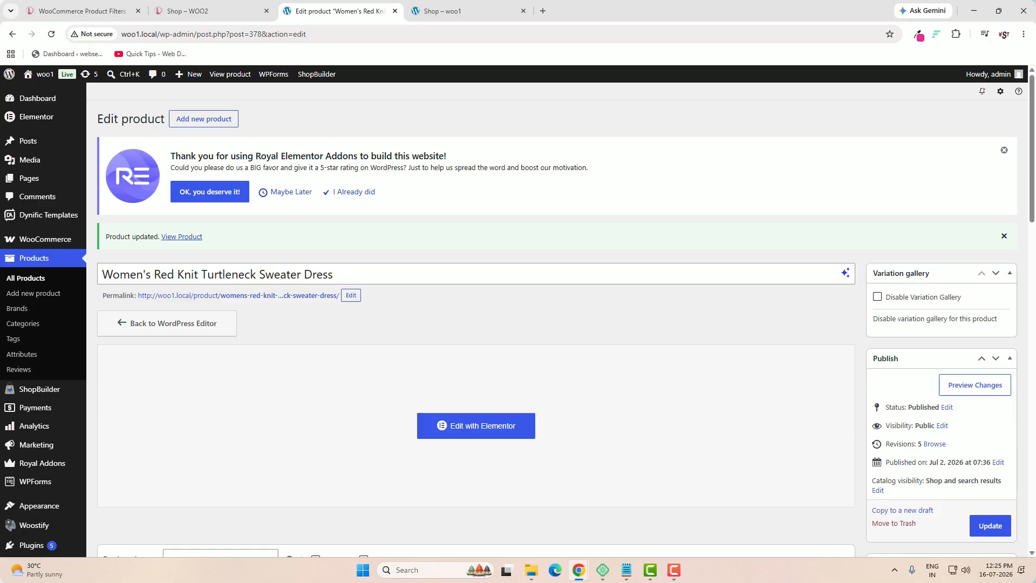
Step: Check the sweater dress's assigned categories and add the product tag "woolen"
{"action": "scroll", "coordinate": [885, 426], "scroll_direction": "down", "scroll_amount": 11}
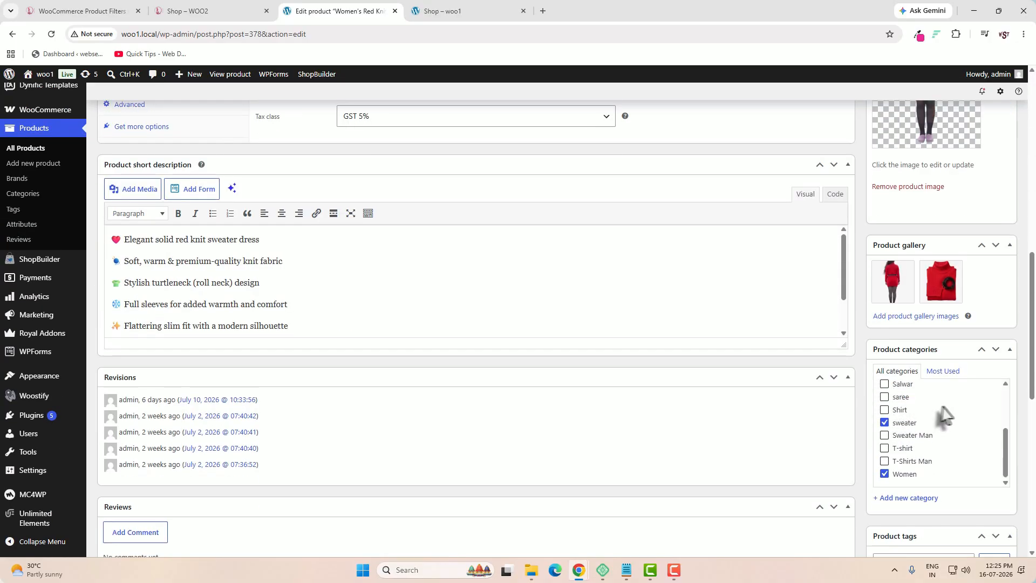
{"action": "scroll", "coordinate": [944, 418], "scroll_direction": "down", "scroll_amount": 2}
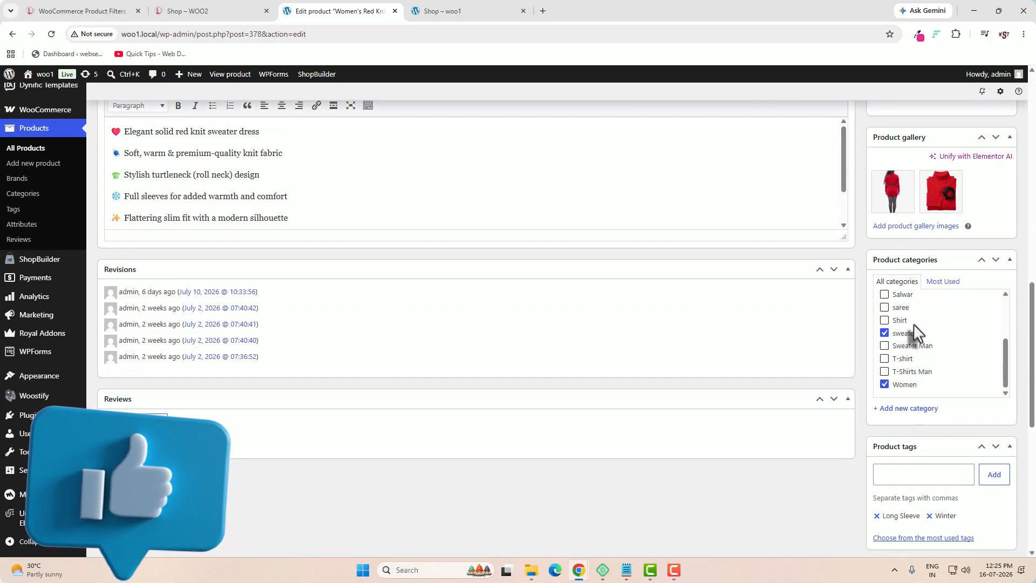
{"action": "scroll", "coordinate": [917, 334], "scroll_direction": "down", "scroll_amount": 3}
{"action": "scroll", "coordinate": [920, 348], "scroll_direction": "up", "scroll_amount": 3}
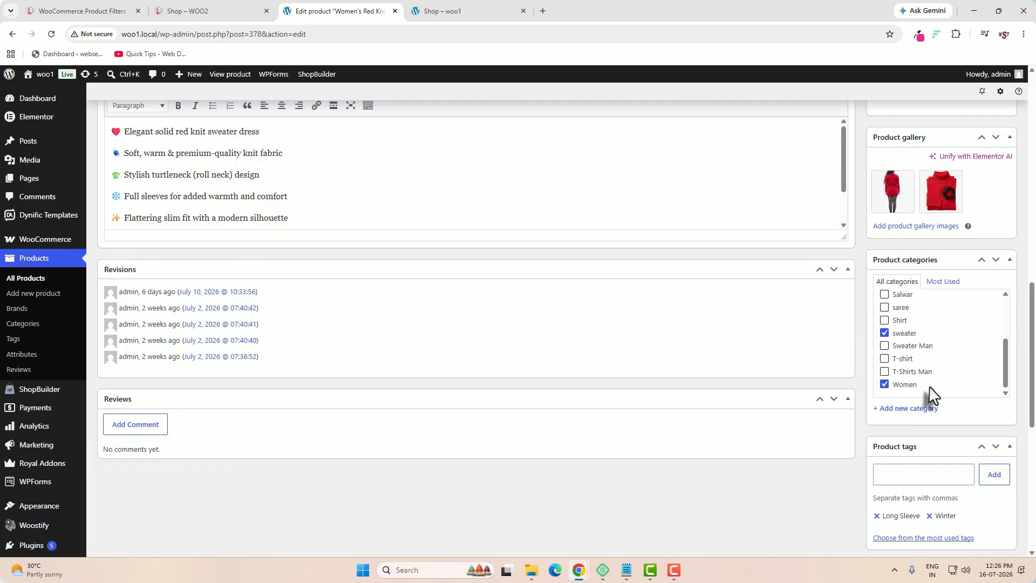
{"action": "scroll", "coordinate": [927, 397], "scroll_direction": "down", "scroll_amount": 2}
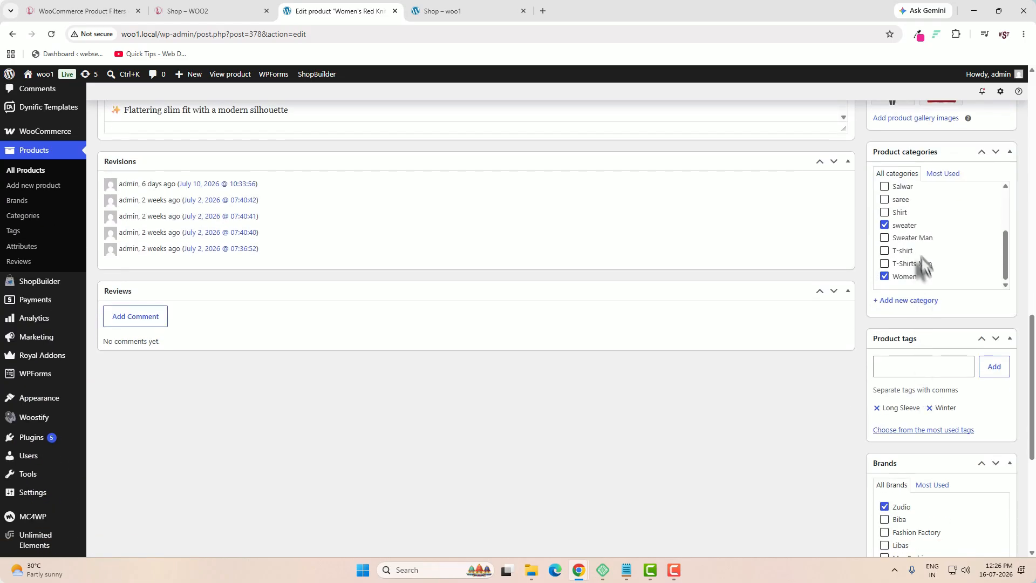
{"action": "left_click", "coordinate": [900, 372]}
{"action": "type", "text": "woolen"}
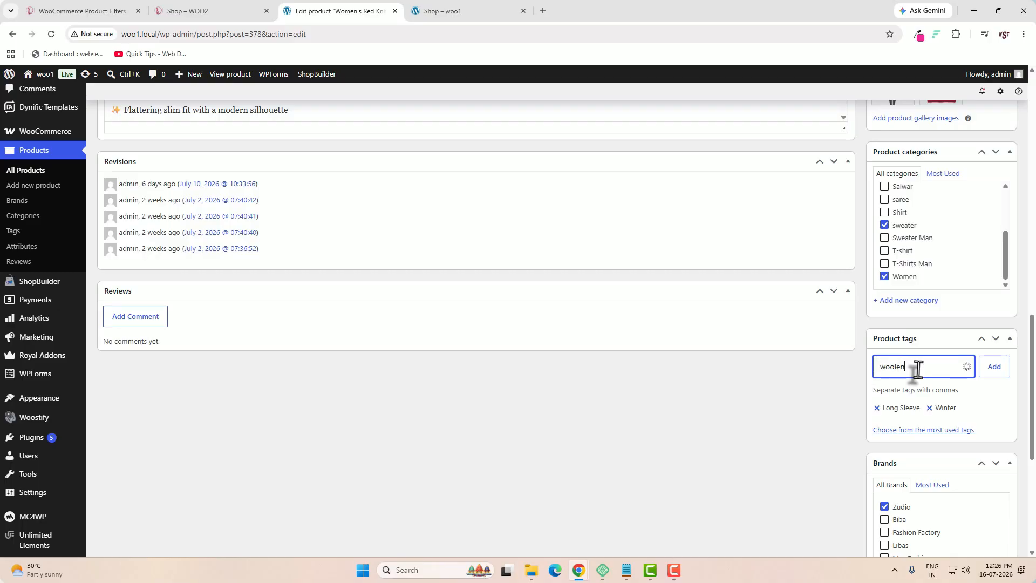
{"action": "left_click", "coordinate": [995, 372]}
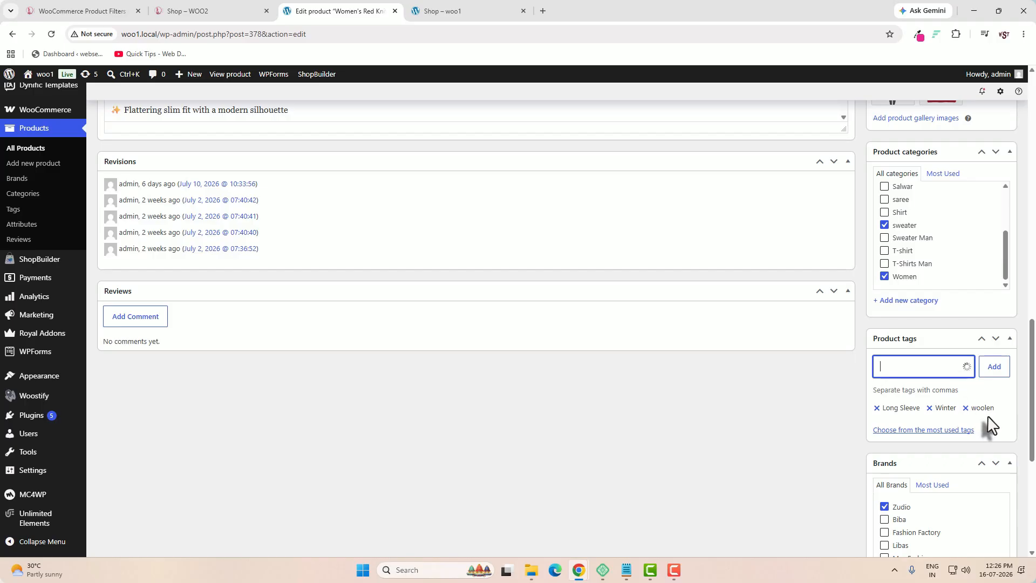
Step: Check the brand assigned to the sweater dress and update the product
{"action": "scroll", "coordinate": [990, 424], "scroll_direction": "down", "scroll_amount": 4}
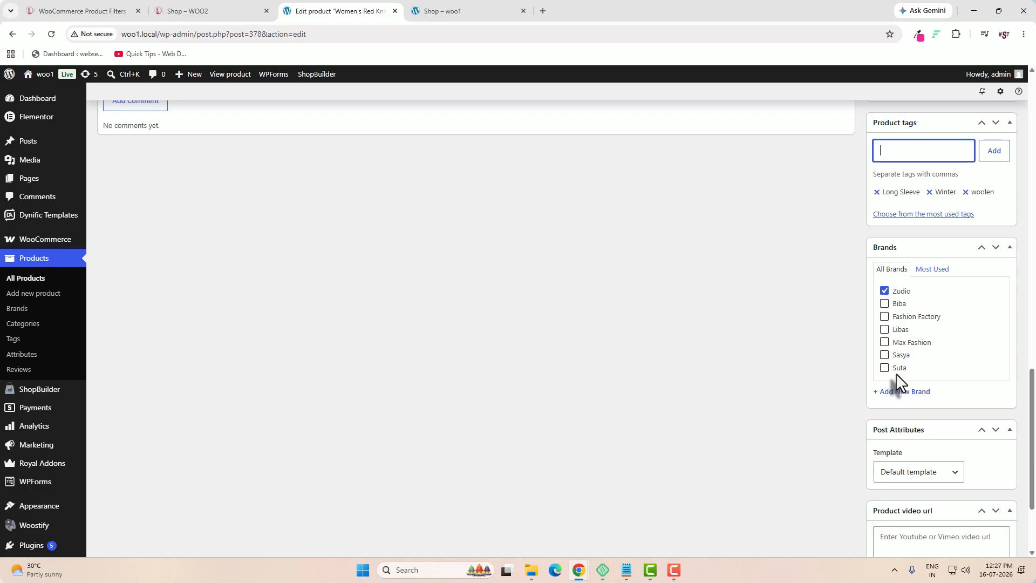
{"action": "scroll", "coordinate": [939, 409], "scroll_direction": "up", "scroll_amount": 1}
{"action": "scroll", "coordinate": [939, 410], "scroll_direction": "up", "scroll_amount": 15}
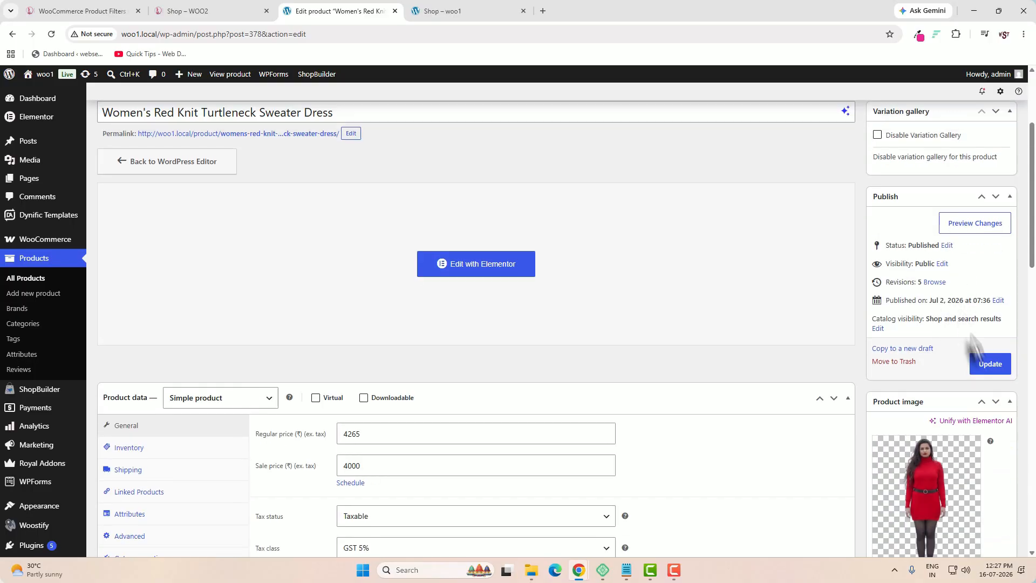
{"action": "left_click", "coordinate": [985, 364]}
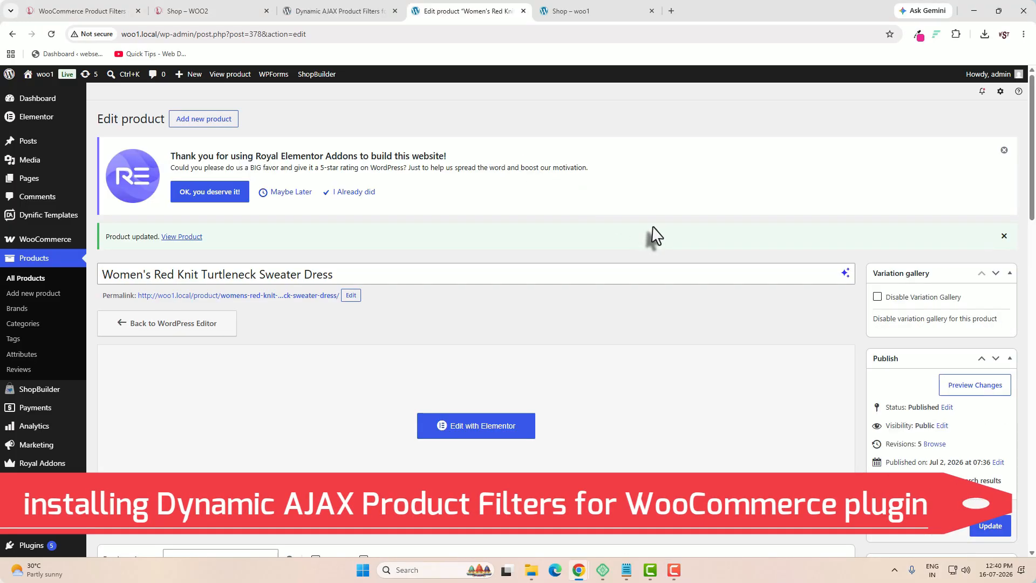
Step: Open the site's page for adding plugins and copy the name "Dynamic AJAX Product Filters for WooCommerce" from its WordPress.org page
{"action": "scroll", "coordinate": [671, 290], "scroll_direction": "down", "scroll_amount": 1}
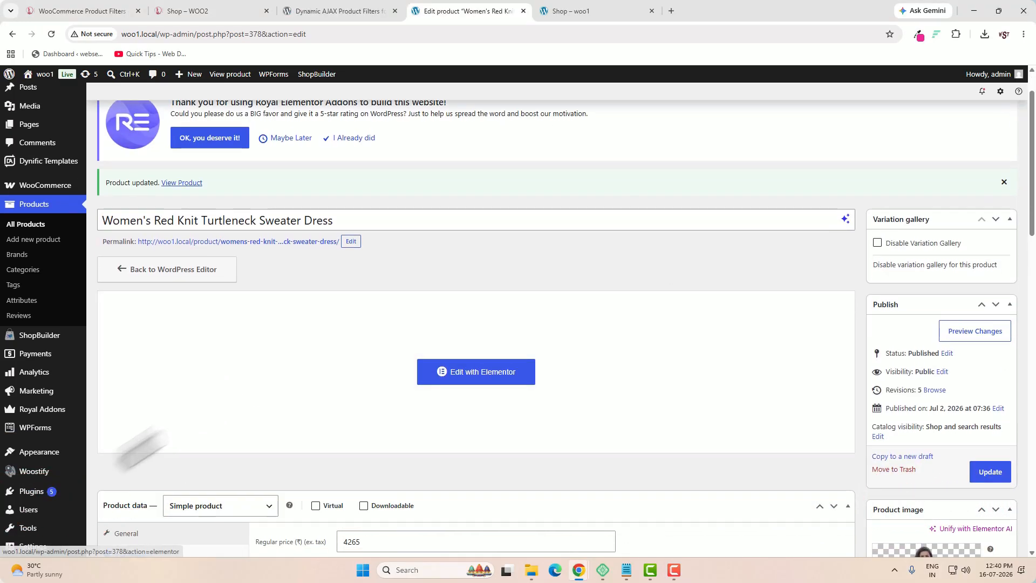
{"action": "mouse_move", "coordinate": [34, 495]}
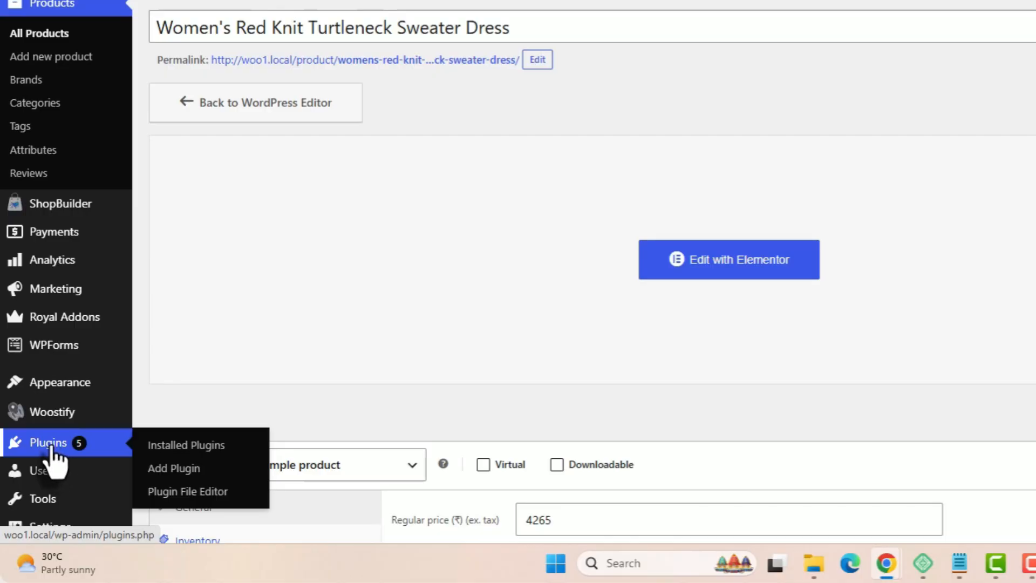
{"action": "left_click", "coordinate": [173, 468]}
{"action": "left_click", "coordinate": [317, 16]}
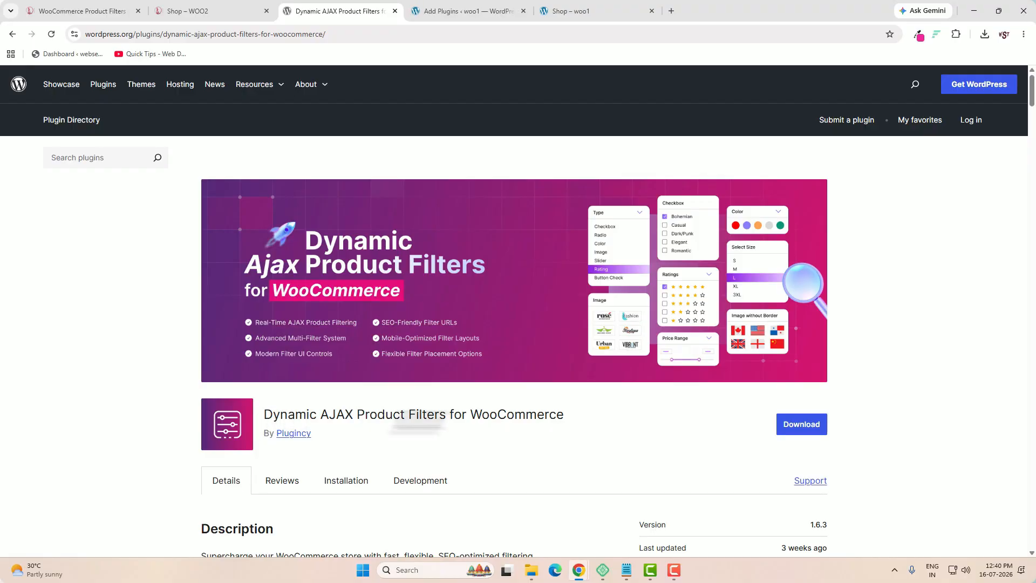
{"action": "triple_click", "coordinate": [542, 415]}
{"action": "key", "text": "ctrl+c"}
{"action": "key", "text": "ctrl+Tab"}
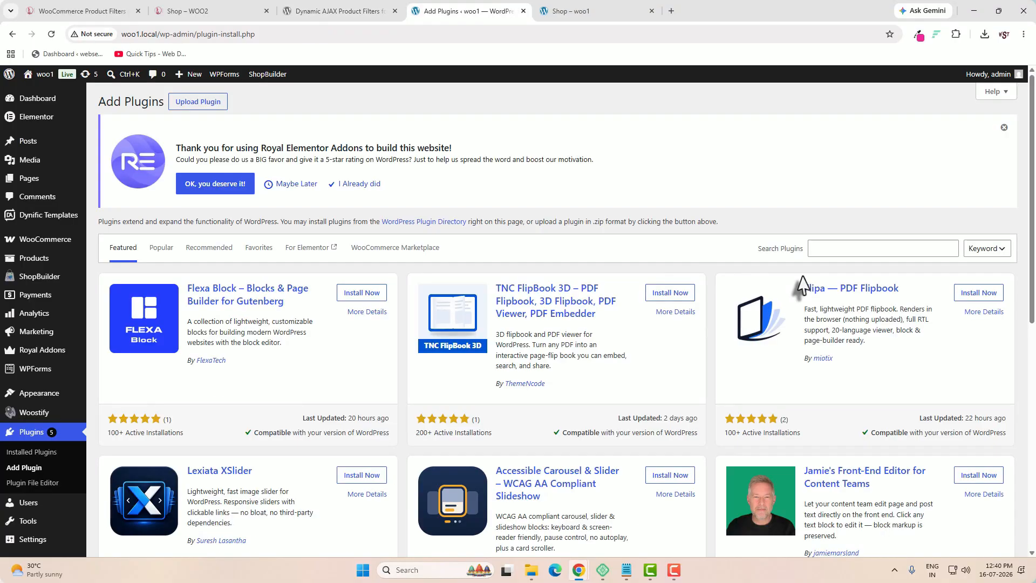
Step: Search for the plugin "Dynamic AJAX Product Filters for WooCommerce" by Plugincy, then install and activate it
{"action": "left_click", "coordinate": [834, 250]}
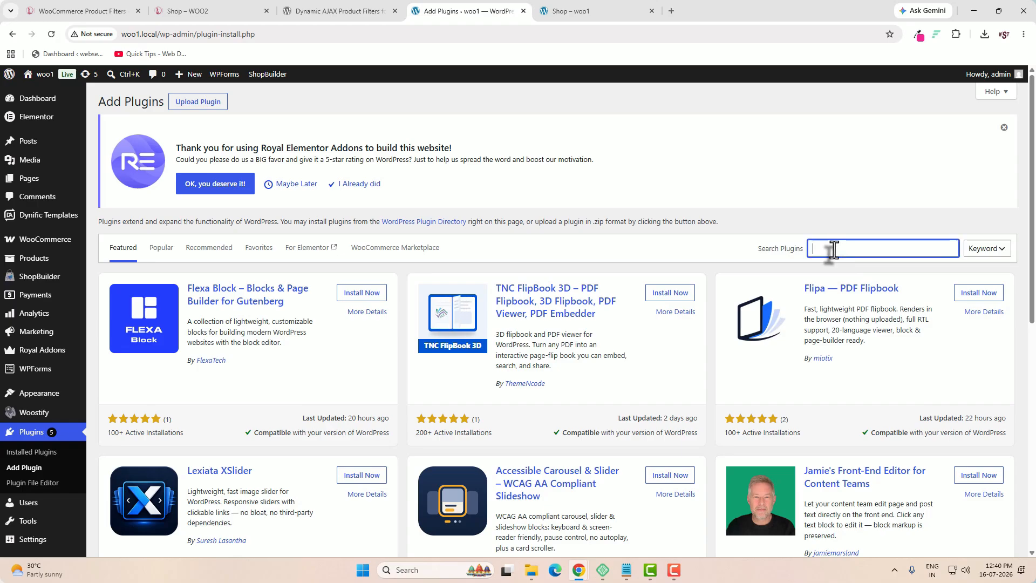
{"action": "key", "text": "ctrl+v"}
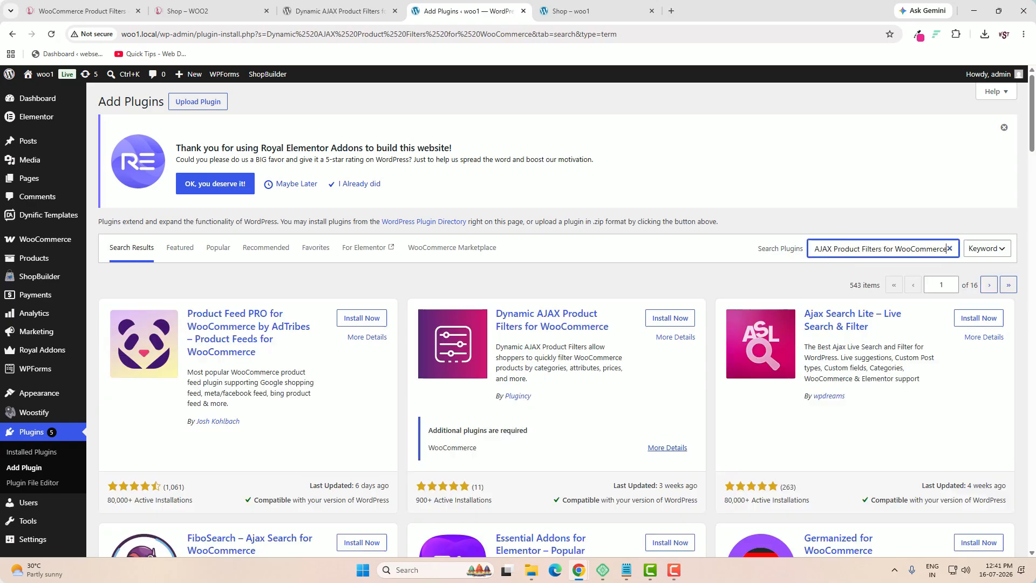
{"action": "left_click", "coordinate": [667, 321]}
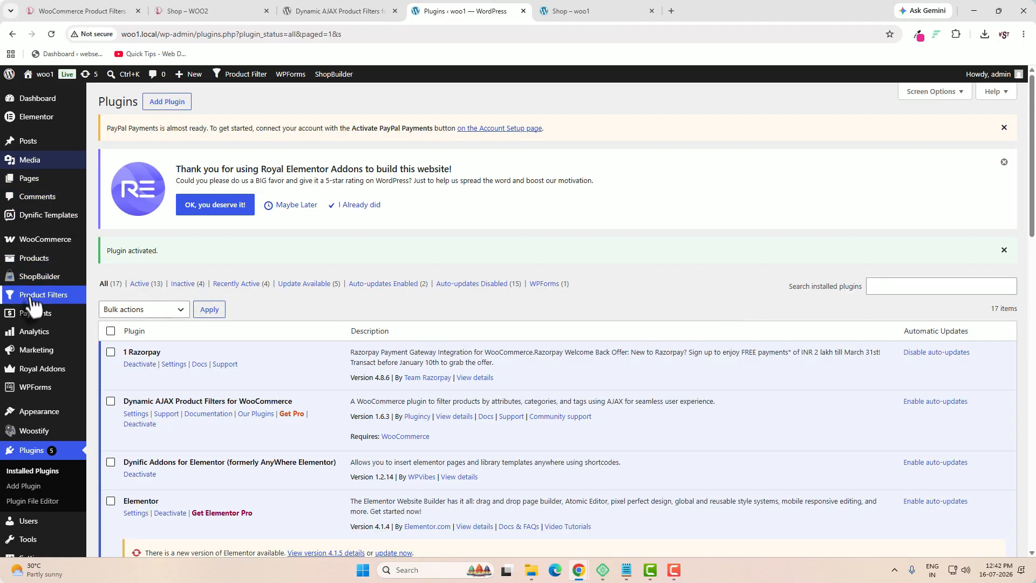
Step: Turn on Show Brand in the Product Filters form management settings and save the changes
{"action": "mouse_move", "coordinate": [49, 302]}
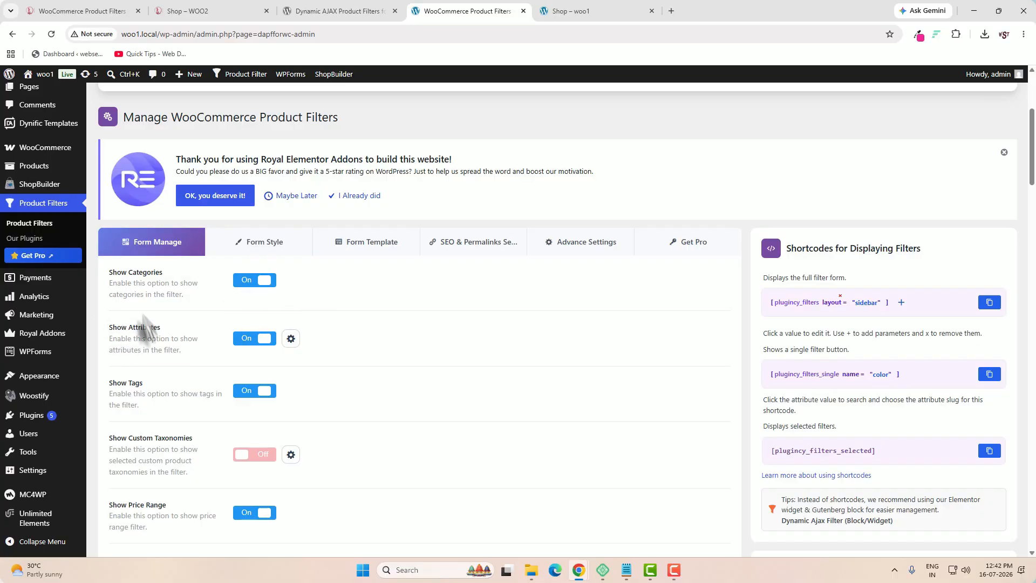
{"action": "scroll", "coordinate": [152, 400], "scroll_direction": "down", "scroll_amount": 1}
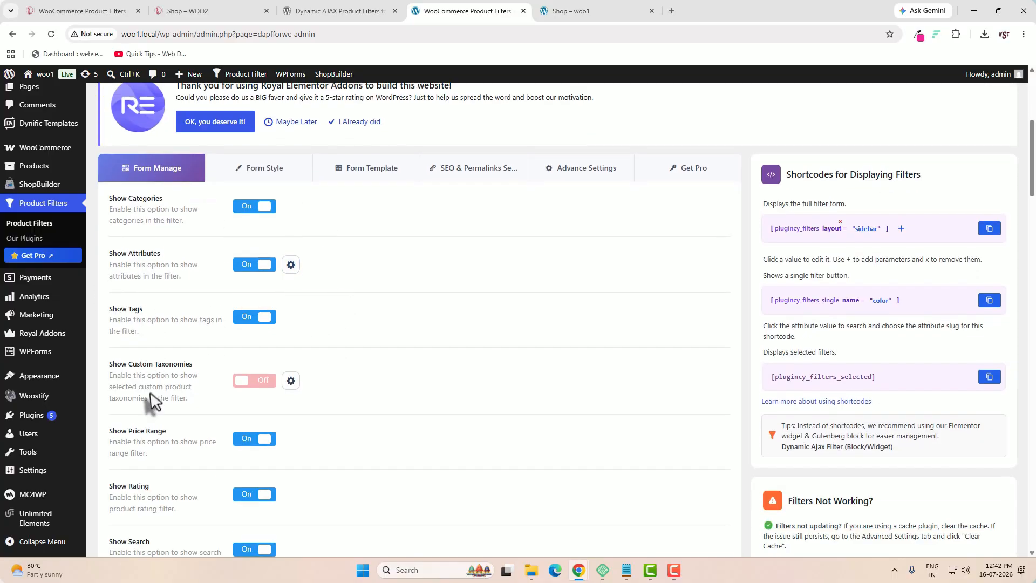
{"action": "scroll", "coordinate": [153, 400], "scroll_direction": "down", "scroll_amount": 1}
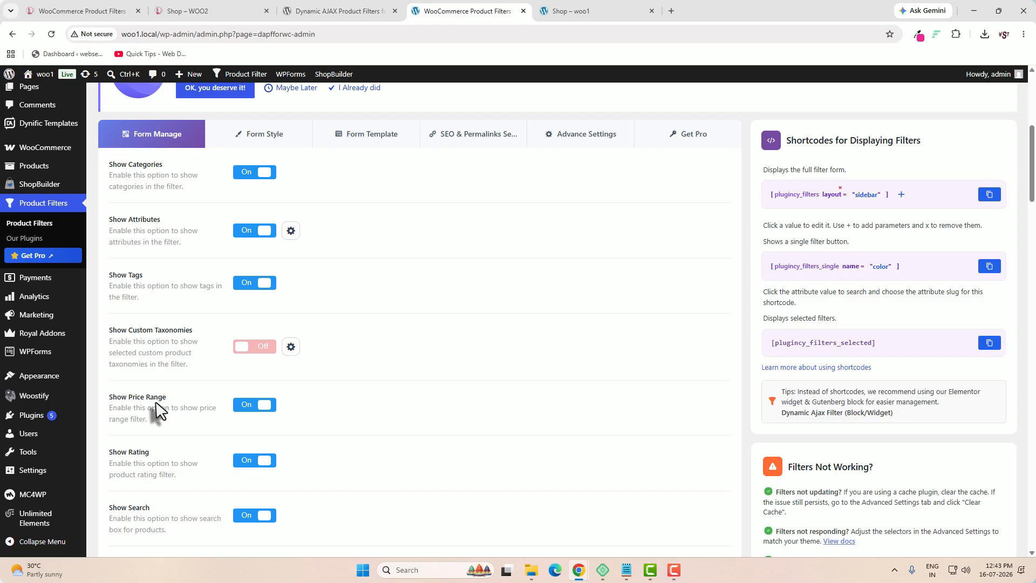
{"action": "scroll", "coordinate": [333, 416], "scroll_direction": "down", "scroll_amount": 2}
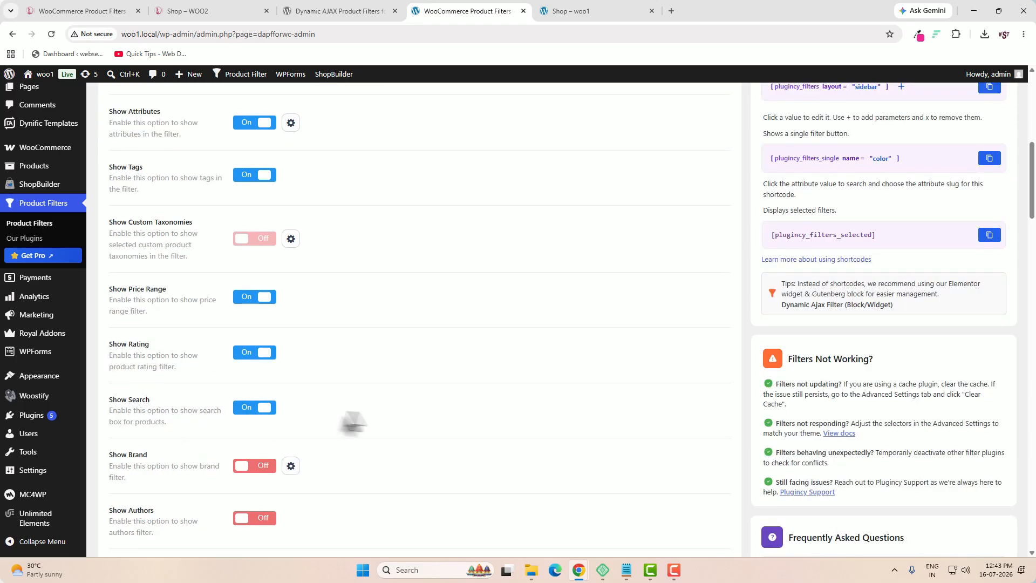
{"action": "scroll", "coordinate": [351, 424], "scroll_direction": "down", "scroll_amount": 2}
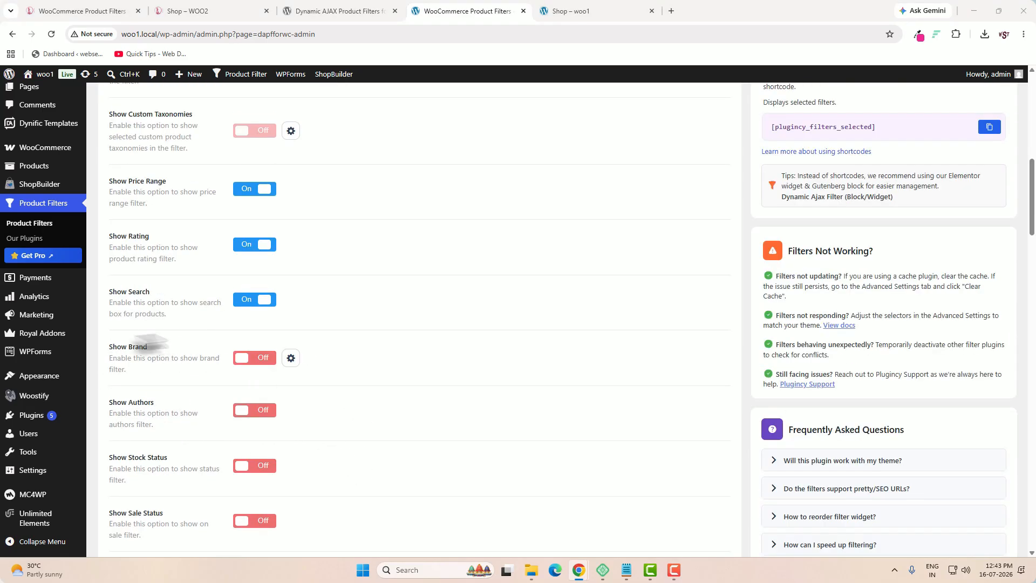
{"action": "left_click", "coordinate": [258, 358]}
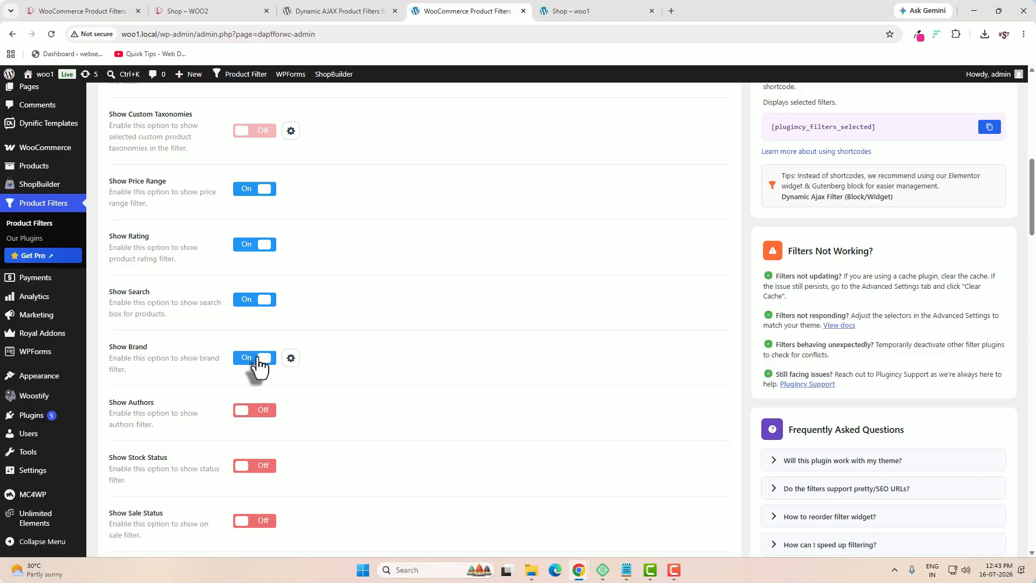
{"action": "scroll", "coordinate": [435, 415], "scroll_direction": "down", "scroll_amount": 5}
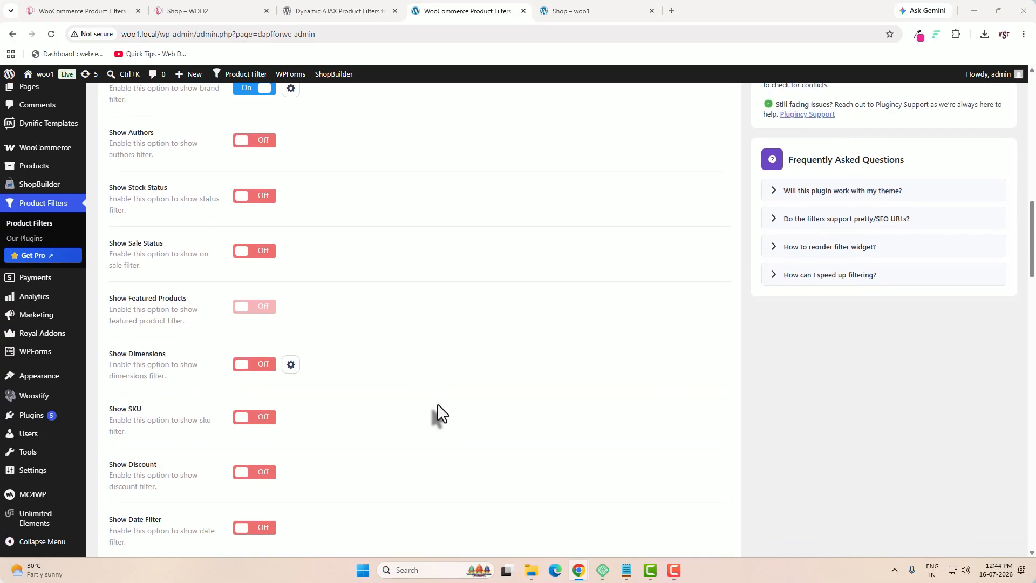
{"action": "scroll", "coordinate": [439, 414], "scroll_direction": "down", "scroll_amount": 6}
{"action": "scroll", "coordinate": [438, 414], "scroll_direction": "down", "scroll_amount": 1}
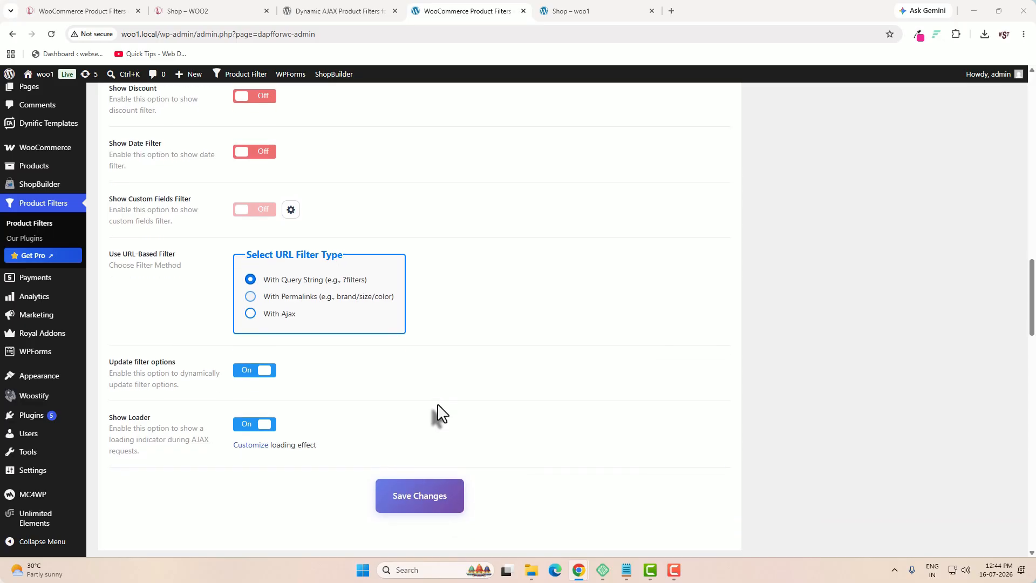
{"action": "left_click", "coordinate": [420, 507]}
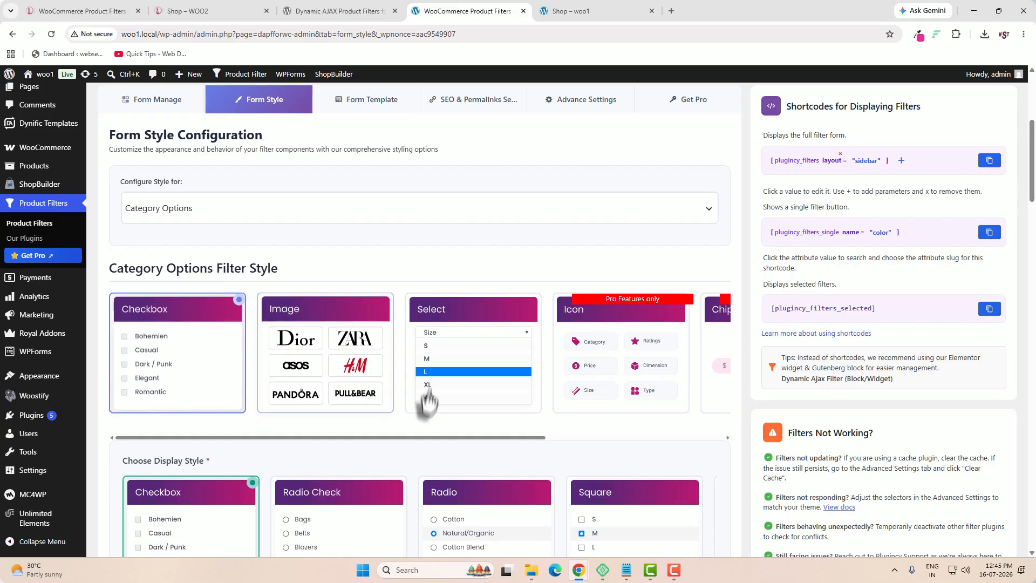
Step: Choose the Square display style for the Category Options filter in the form style settings
{"action": "scroll", "coordinate": [431, 233], "scroll_direction": "down", "scroll_amount": 1}
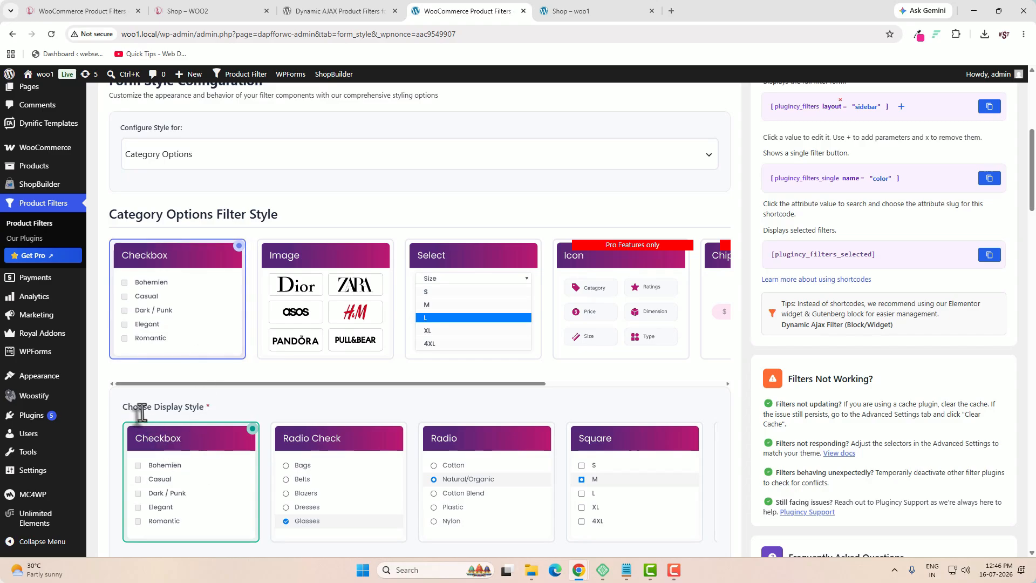
{"action": "scroll", "coordinate": [218, 415], "scroll_direction": "down", "scroll_amount": 1}
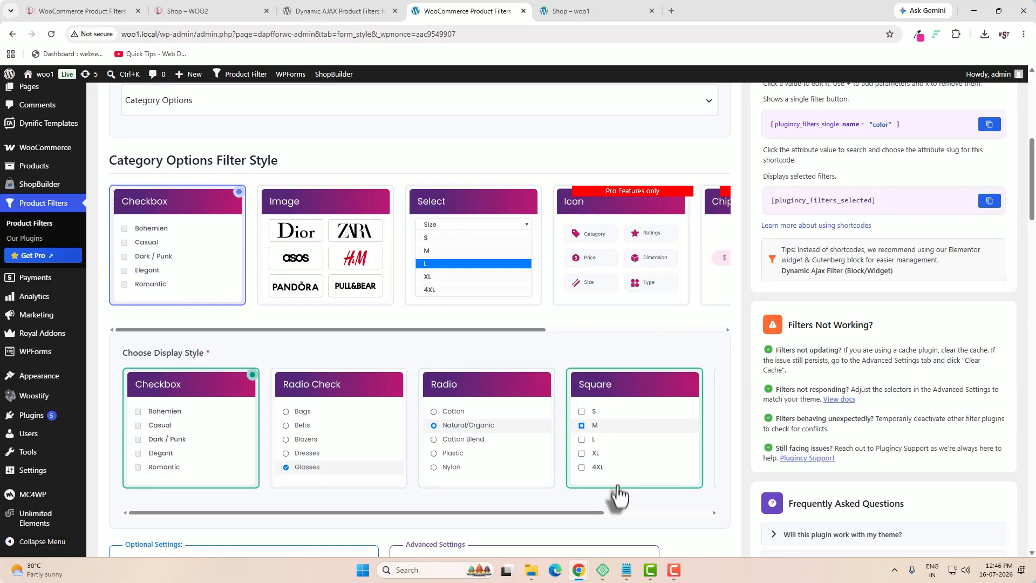
{"action": "left_click", "coordinate": [652, 398]}
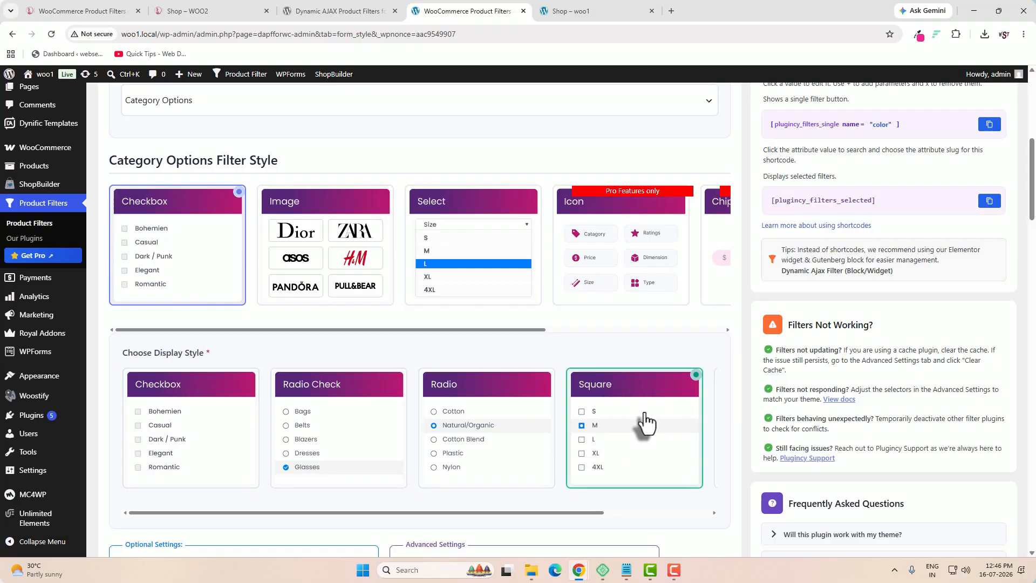
{"action": "scroll", "coordinate": [644, 432], "scroll_direction": "down", "scroll_amount": 4}
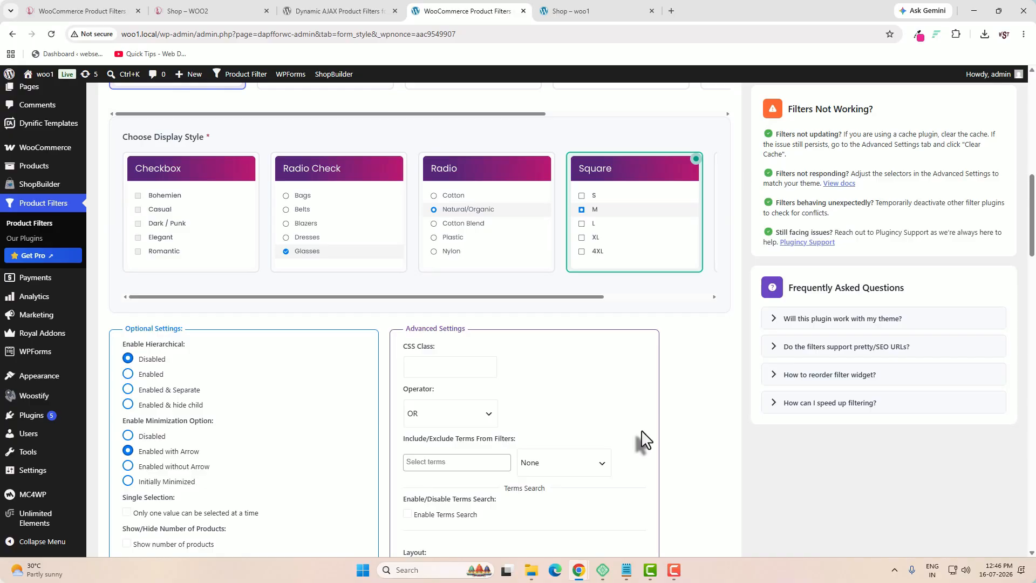
{"action": "scroll", "coordinate": [645, 439], "scroll_direction": "down", "scroll_amount": 2}
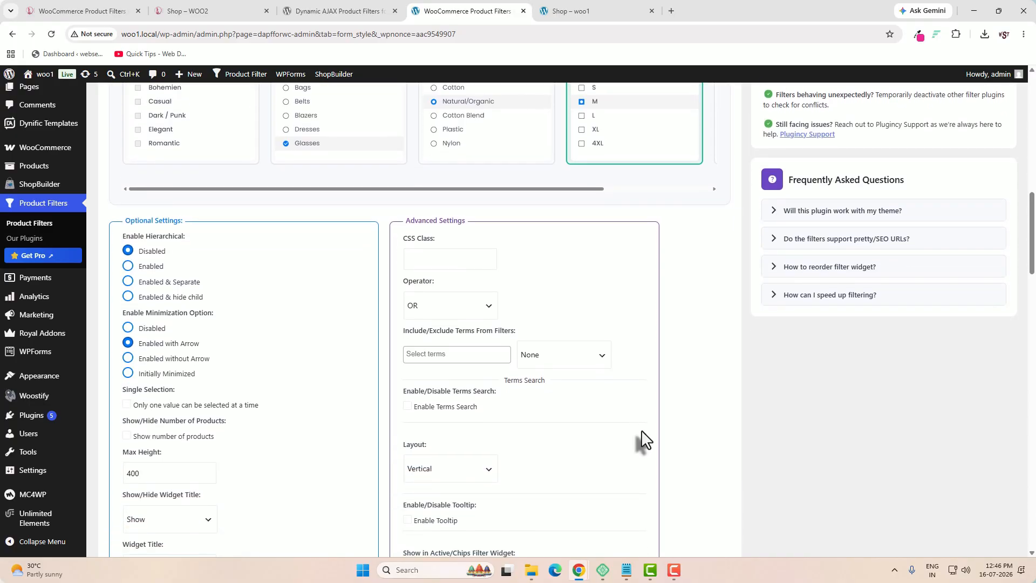
Step: Save the style changes made to the Category Options filter
{"action": "scroll", "coordinate": [645, 439], "scroll_direction": "up", "scroll_amount": 5}
{"action": "scroll", "coordinate": [669, 442], "scroll_direction": "down", "scroll_amount": 14}
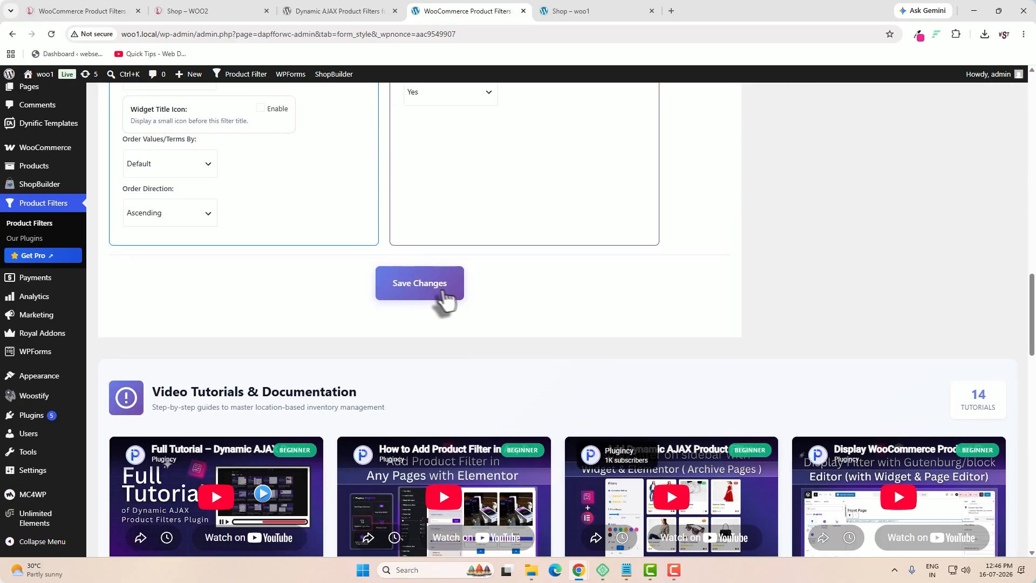
{"action": "left_click", "coordinate": [441, 296]}
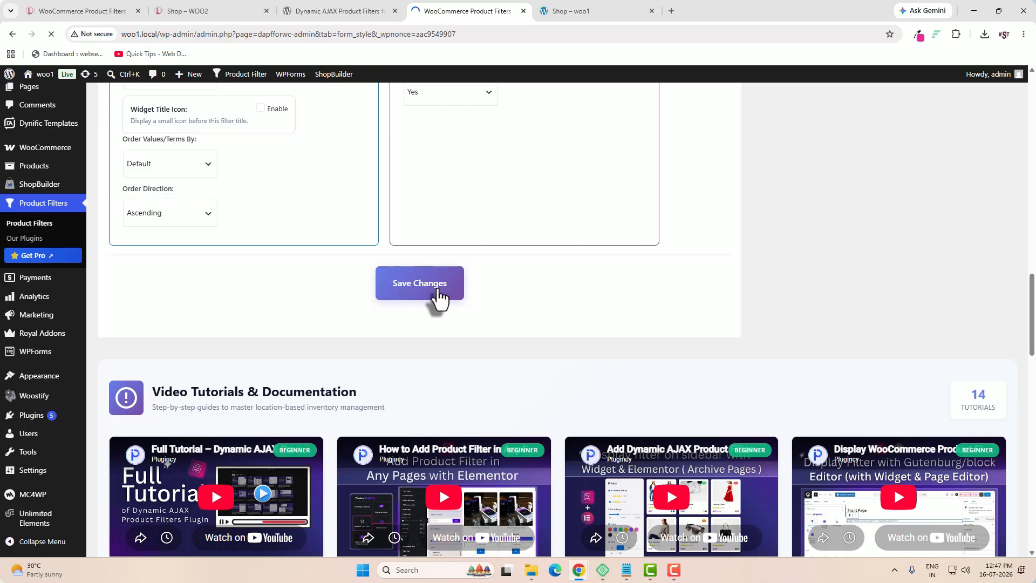
Step: Configure the Search Product filter with the display style that has a separate Search button, and save the changes
{"action": "scroll", "coordinate": [439, 300], "scroll_direction": "down", "scroll_amount": 4}
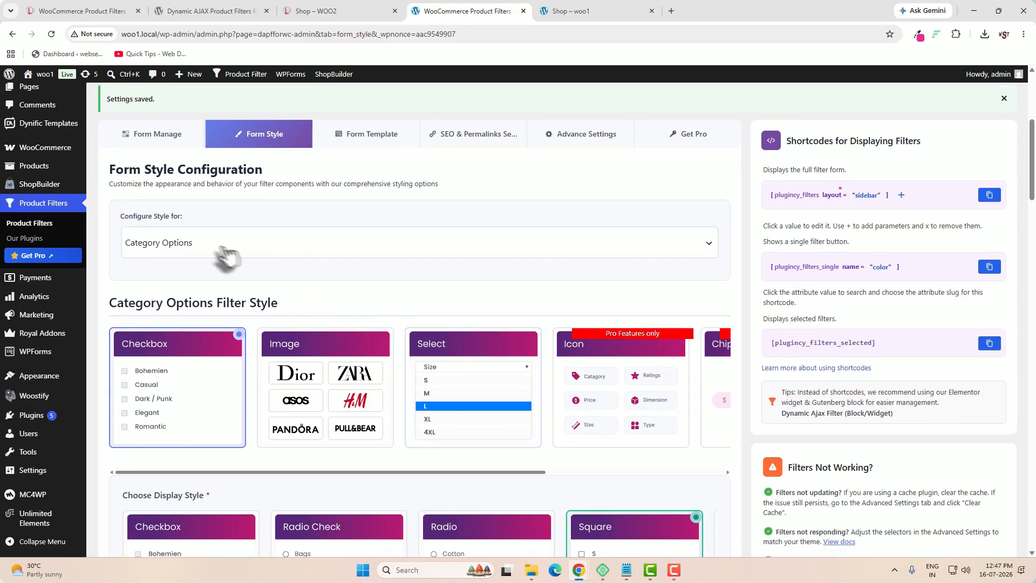
{"action": "left_click", "coordinate": [246, 243]}
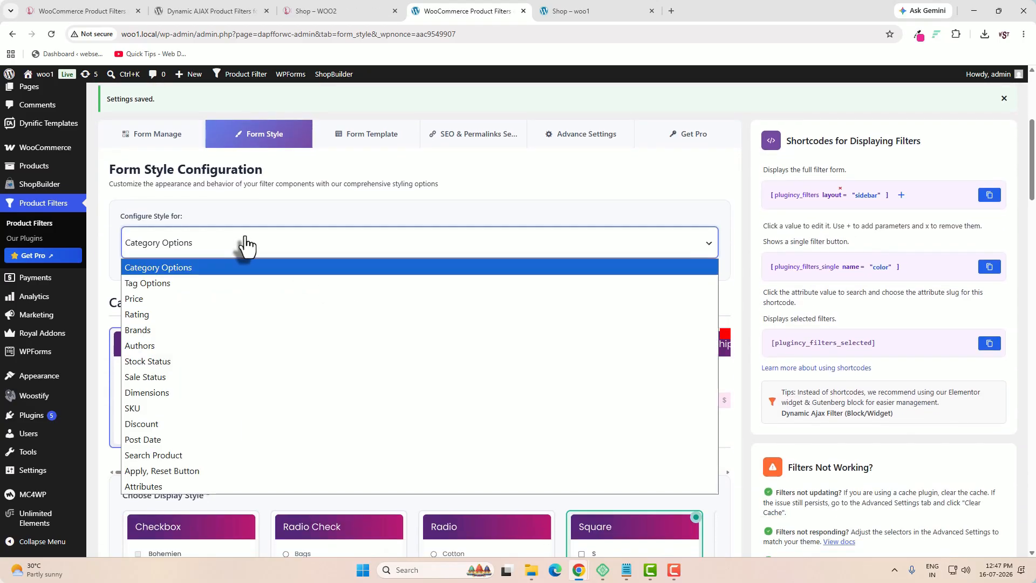
{"action": "left_click", "coordinate": [176, 454]}
{"action": "scroll", "coordinate": [354, 231], "scroll_direction": "down", "scroll_amount": 1}
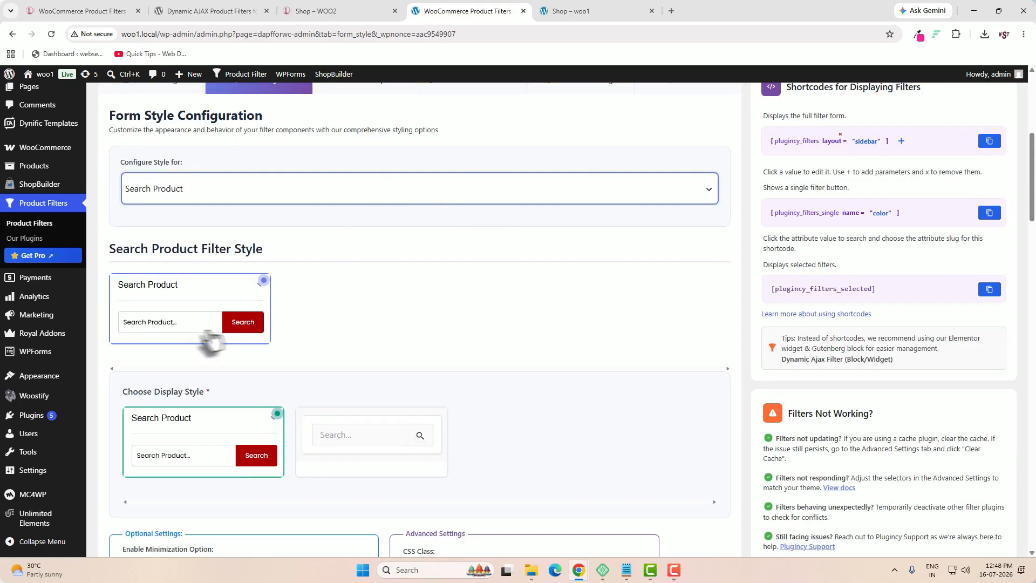
{"action": "left_click", "coordinate": [379, 452]}
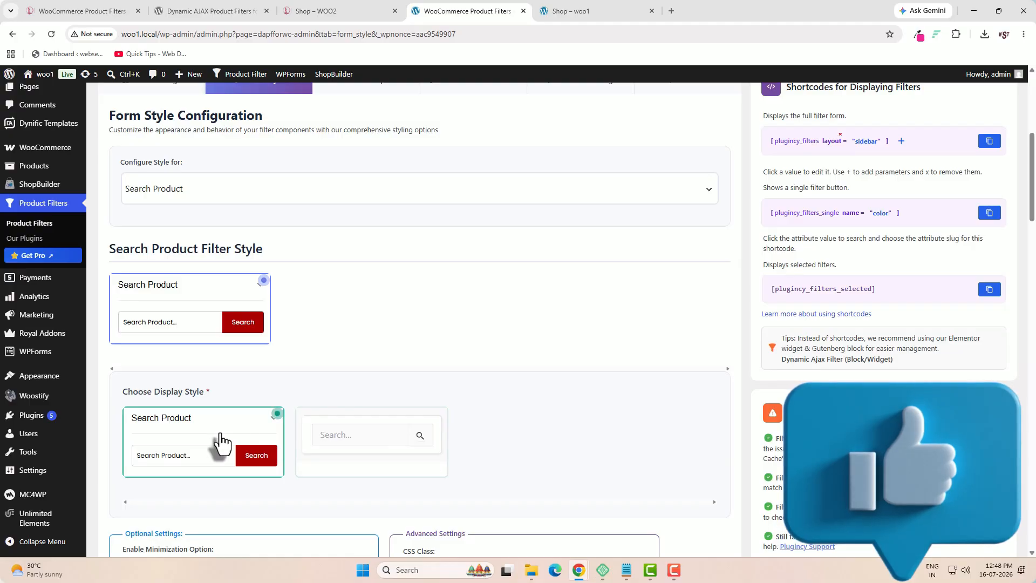
{"action": "scroll", "coordinate": [240, 456], "scroll_direction": "down", "scroll_amount": 8}
{"action": "scroll", "coordinate": [249, 458], "scroll_direction": "down", "scroll_amount": 2}
{"action": "left_click", "coordinate": [411, 360]}
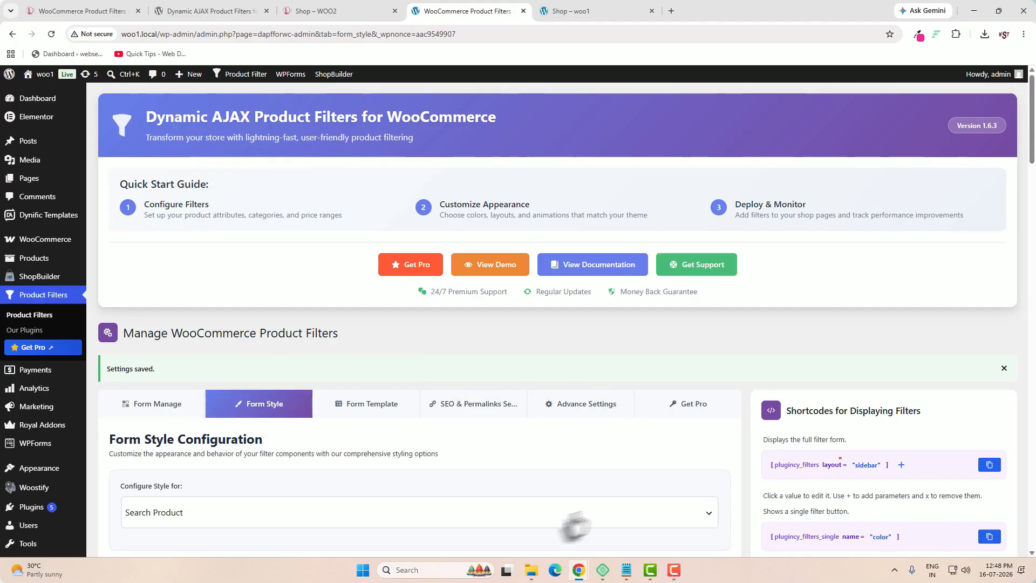
Step: Choose the Slider Input display style for the Price filter and save the changes
{"action": "left_click", "coordinate": [560, 519]}
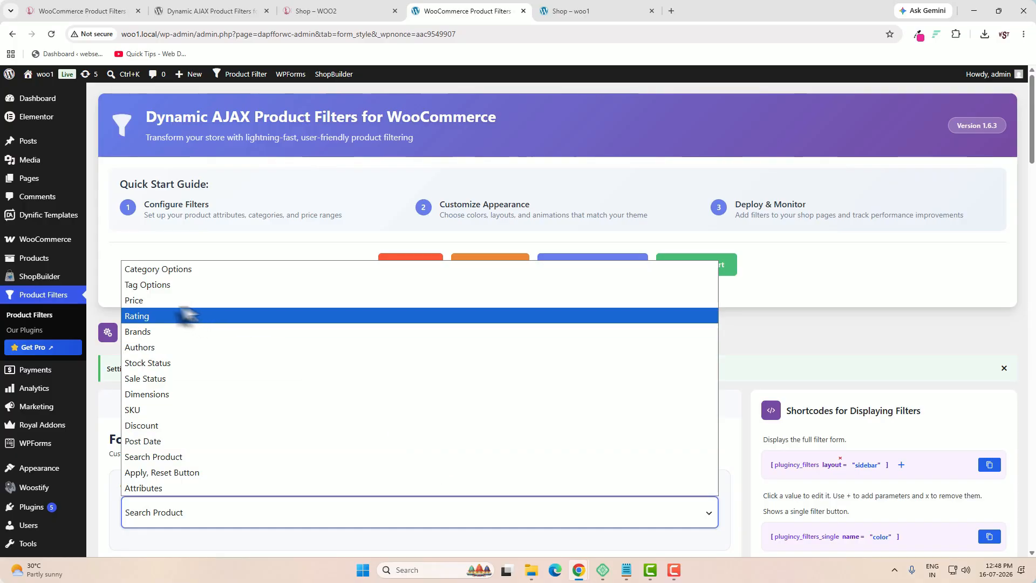
{"action": "left_click", "coordinate": [170, 300]}
{"action": "scroll", "coordinate": [537, 456], "scroll_direction": "down", "scroll_amount": 6}
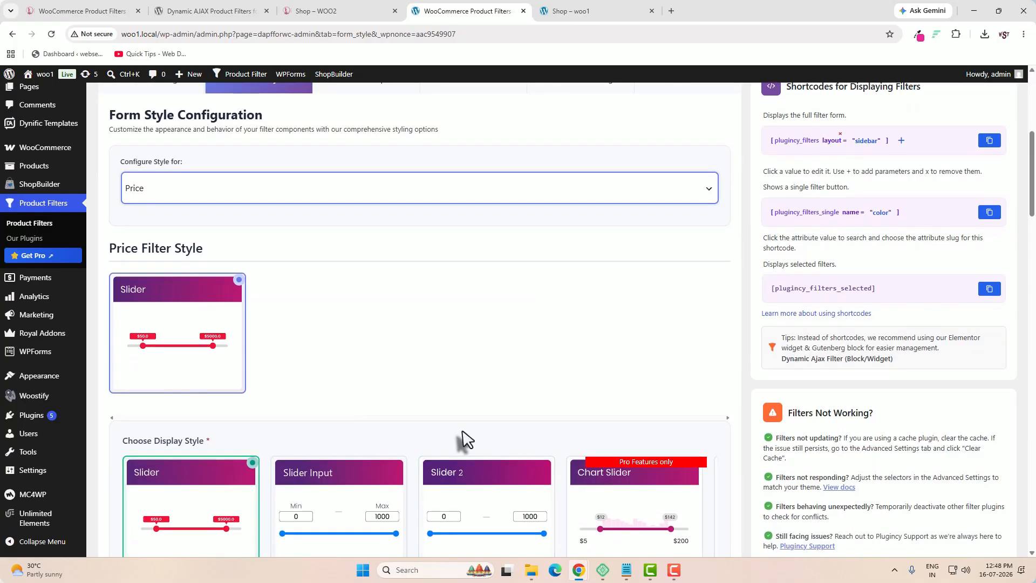
{"action": "scroll", "coordinate": [462, 440], "scroll_direction": "down", "scroll_amount": 3}
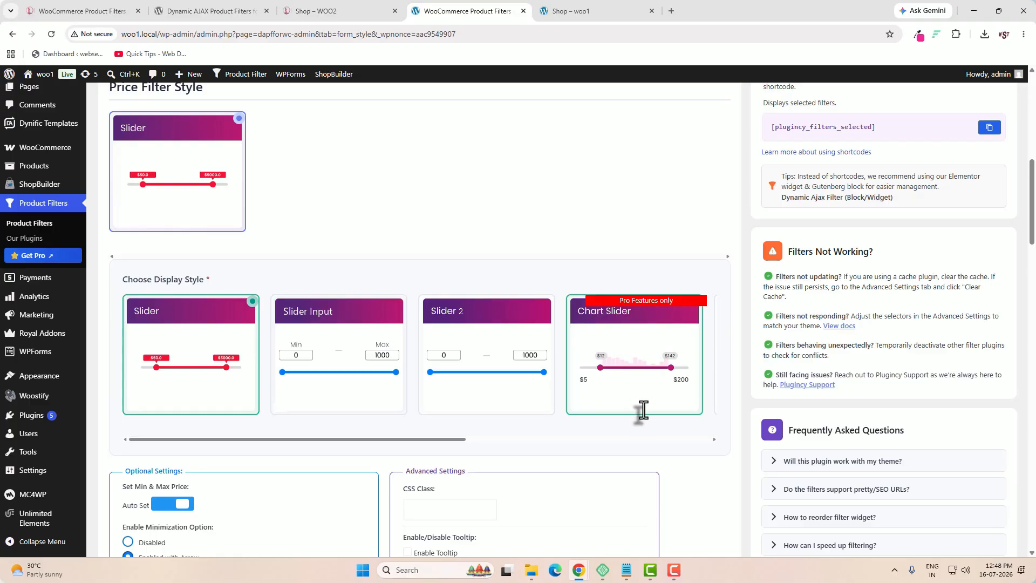
{"action": "left_click", "coordinate": [340, 342]}
{"action": "scroll", "coordinate": [363, 384], "scroll_direction": "down", "scroll_amount": 7}
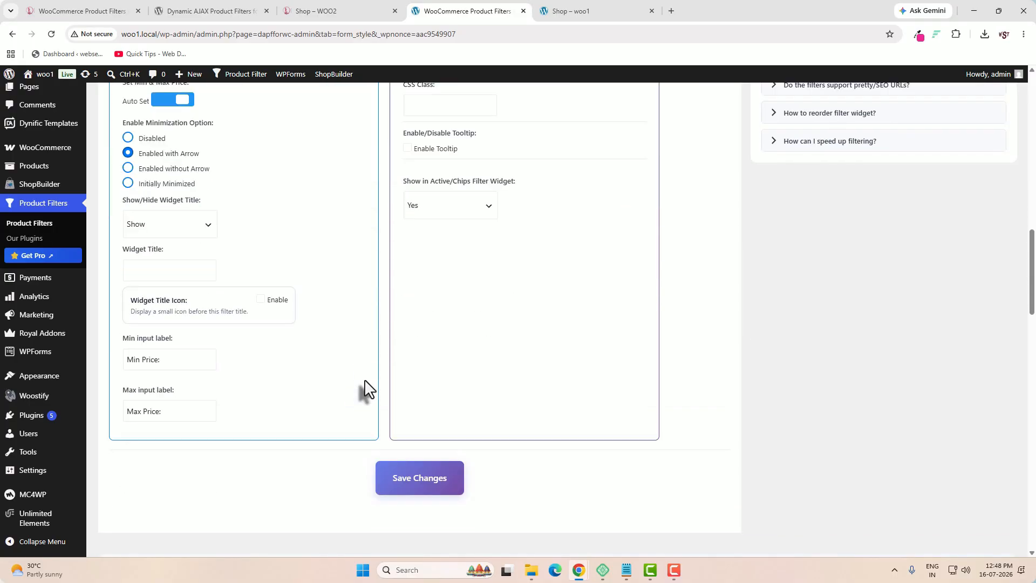
{"action": "scroll", "coordinate": [364, 380], "scroll_direction": "down", "scroll_amount": 3}
{"action": "left_click", "coordinate": [408, 349]}
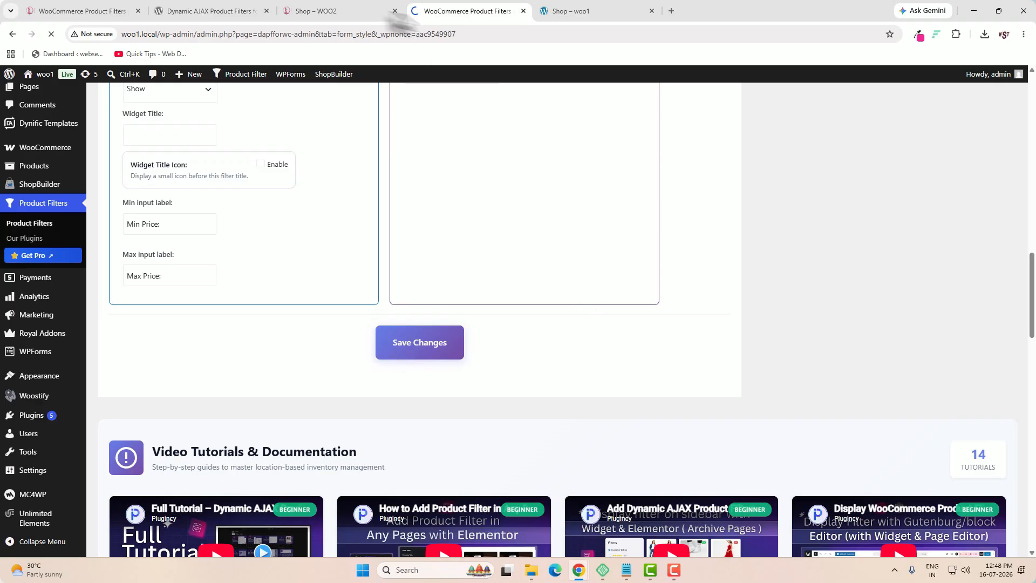
Step: Using the WOO2 shop's filter sidebar as reference, set the woo1 Brands filter to the Image style with Image Without Border, and save
{"action": "left_click", "coordinate": [356, 12]}
{"action": "scroll", "coordinate": [386, 378], "scroll_direction": "down", "scroll_amount": 3}
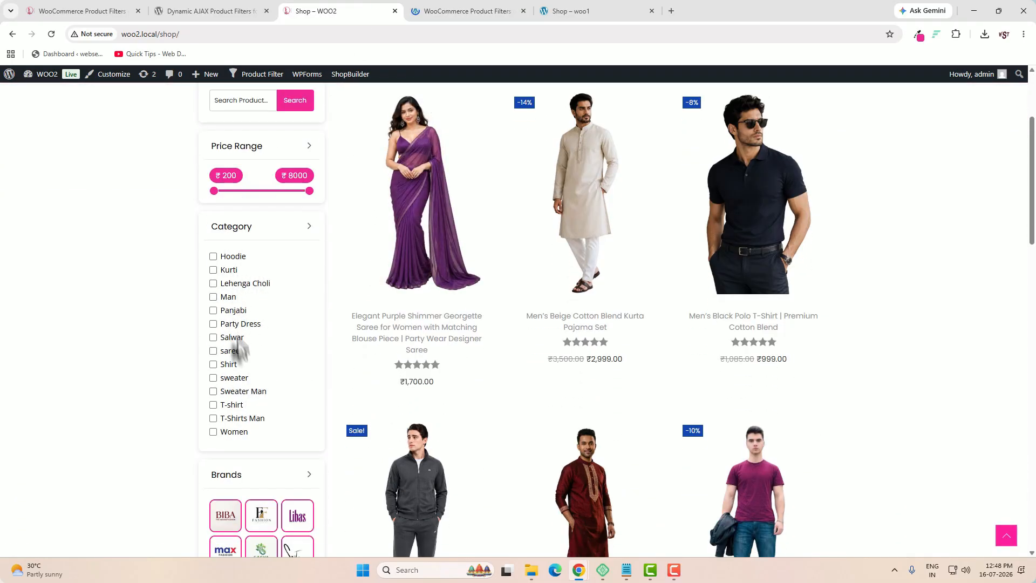
{"action": "scroll", "coordinate": [248, 384], "scroll_direction": "down", "scroll_amount": 2}
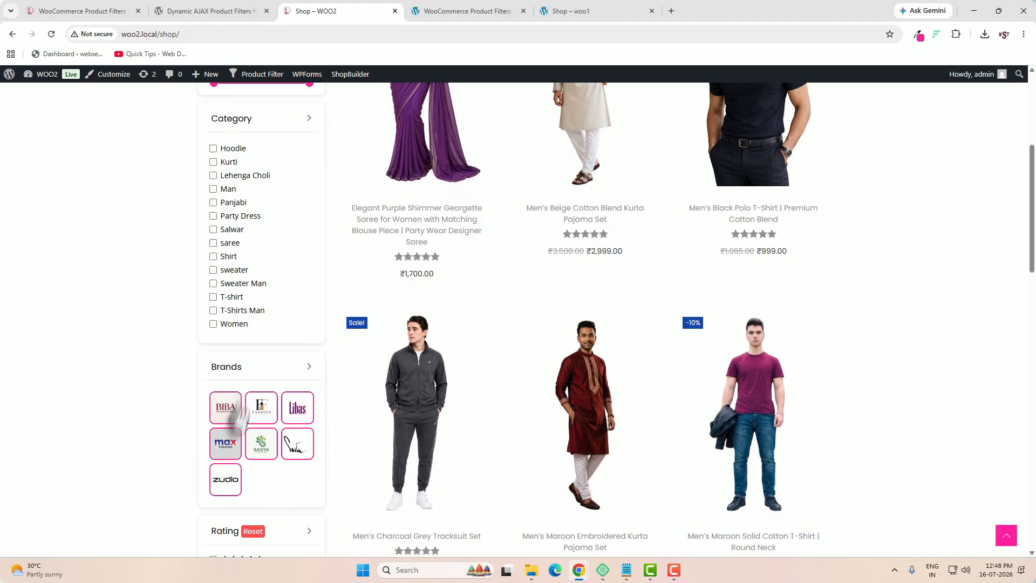
{"action": "left_click", "coordinate": [463, 10]}
{"action": "scroll", "coordinate": [399, 432], "scroll_direction": "down", "scroll_amount": 1}
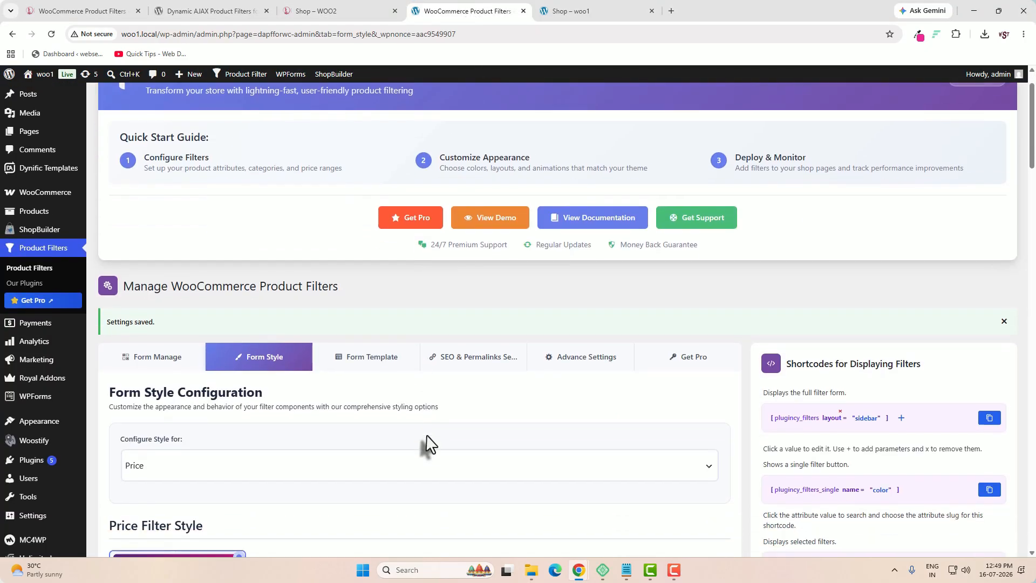
{"action": "left_click", "coordinate": [243, 467]}
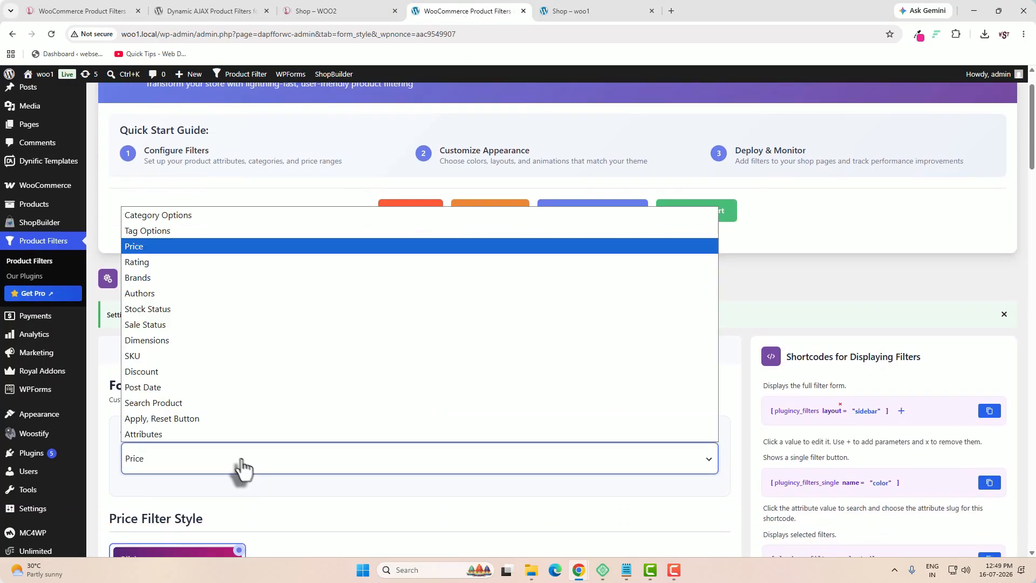
{"action": "left_click", "coordinate": [162, 277]}
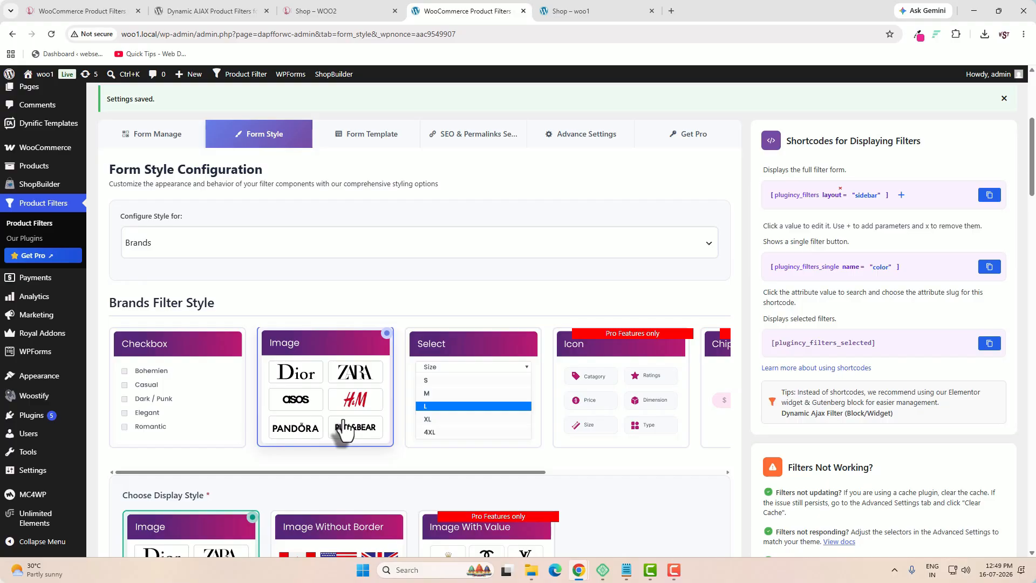
{"action": "scroll", "coordinate": [343, 429], "scroll_direction": "down", "scroll_amount": 3}
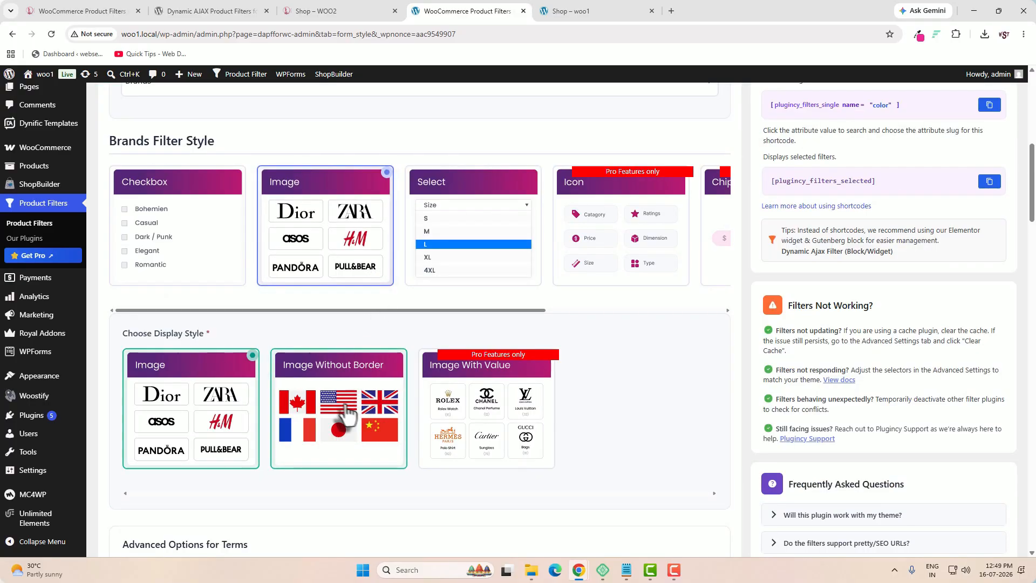
{"action": "left_click", "coordinate": [346, 413]}
{"action": "scroll", "coordinate": [393, 441], "scroll_direction": "down", "scroll_amount": 15}
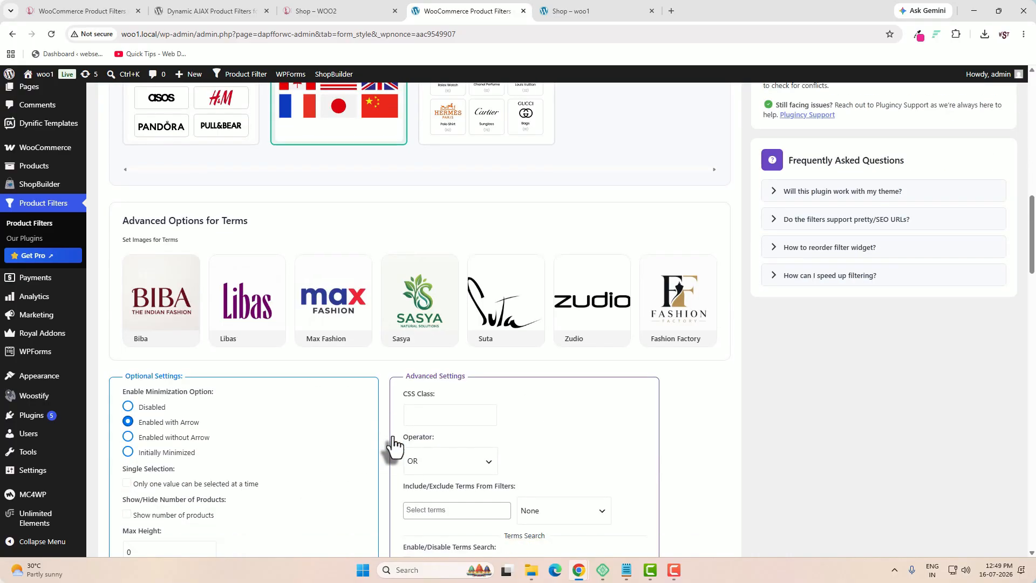
{"action": "left_click", "coordinate": [429, 377]}
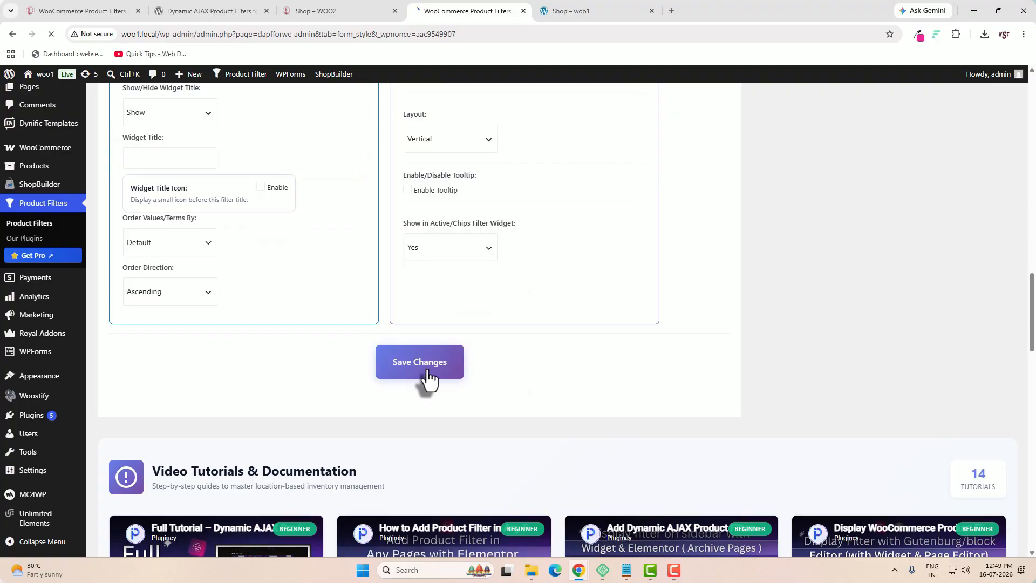
Step: Using the WOO2 shop's Rating filter as reference, configure the woo1 Rating filter with the Rating Star display style and save
{"action": "left_click", "coordinate": [346, 12]}
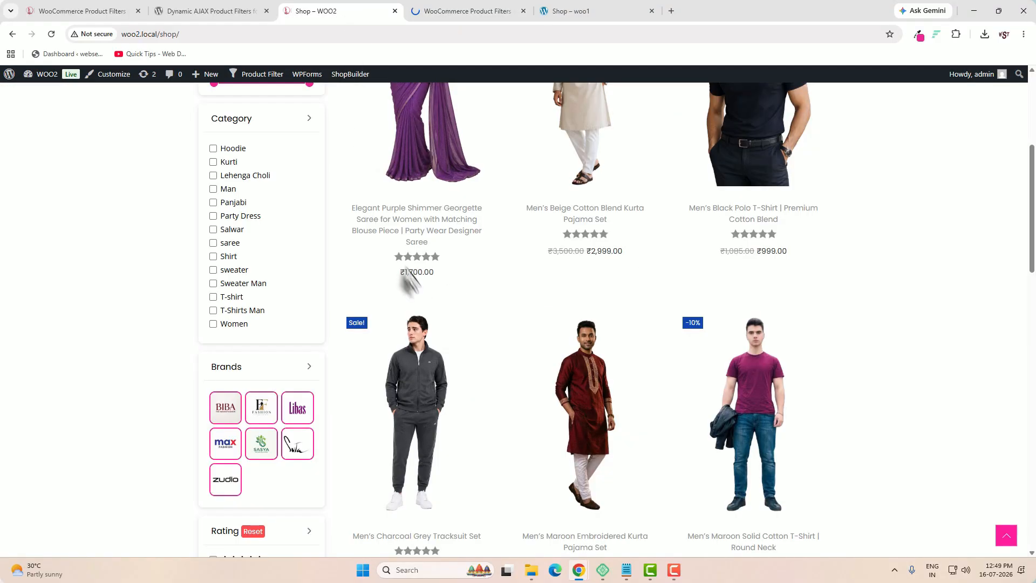
{"action": "scroll", "coordinate": [416, 273], "scroll_direction": "down", "scroll_amount": 4}
{"action": "left_click", "coordinate": [453, 11]}
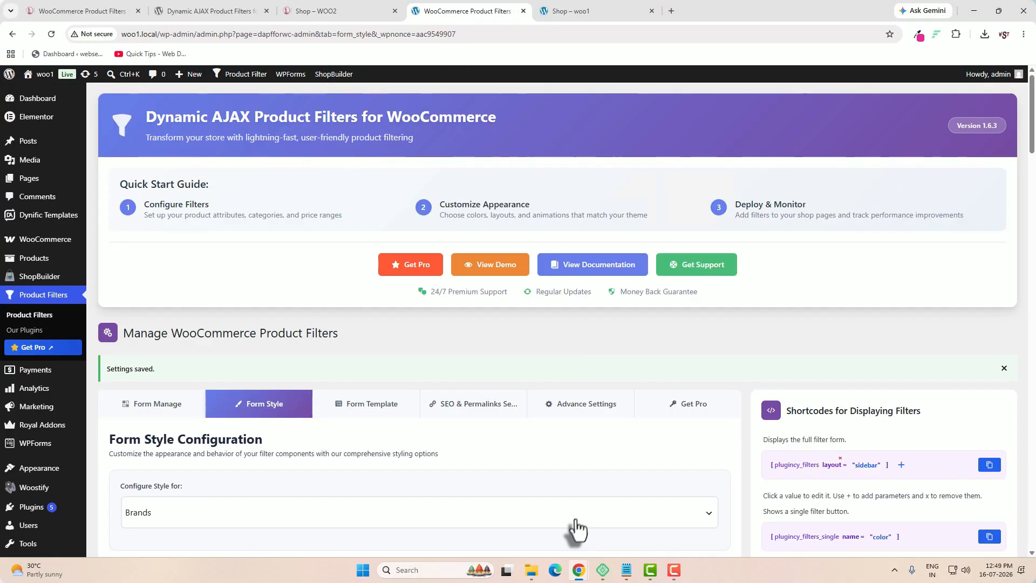
{"action": "left_click", "coordinate": [575, 526]}
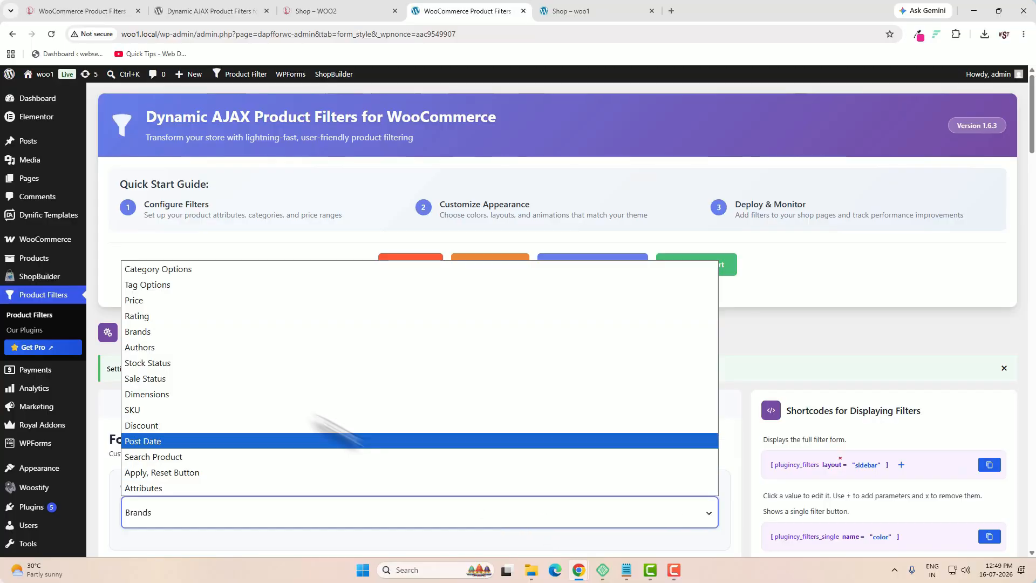
{"action": "left_click", "coordinate": [322, 318]}
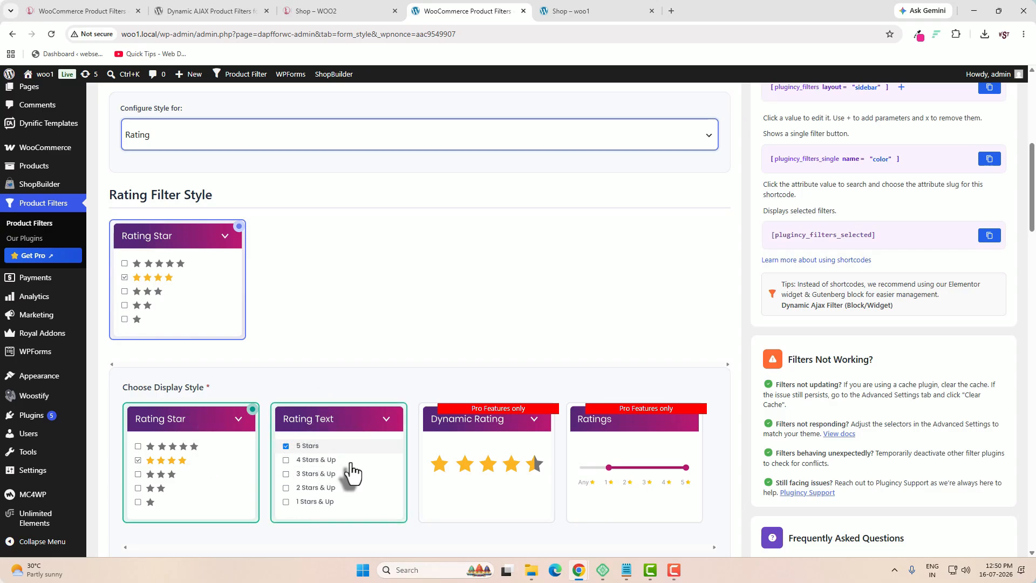
{"action": "scroll", "coordinate": [439, 481], "scroll_direction": "down", "scroll_amount": 12}
{"action": "left_click", "coordinate": [430, 380]}
Step: Check the WOO2 shop's Color filter, and give the woo1 Color attribute filter the Color style with the Color Without Border display
{"action": "left_click", "coordinate": [339, 11]}
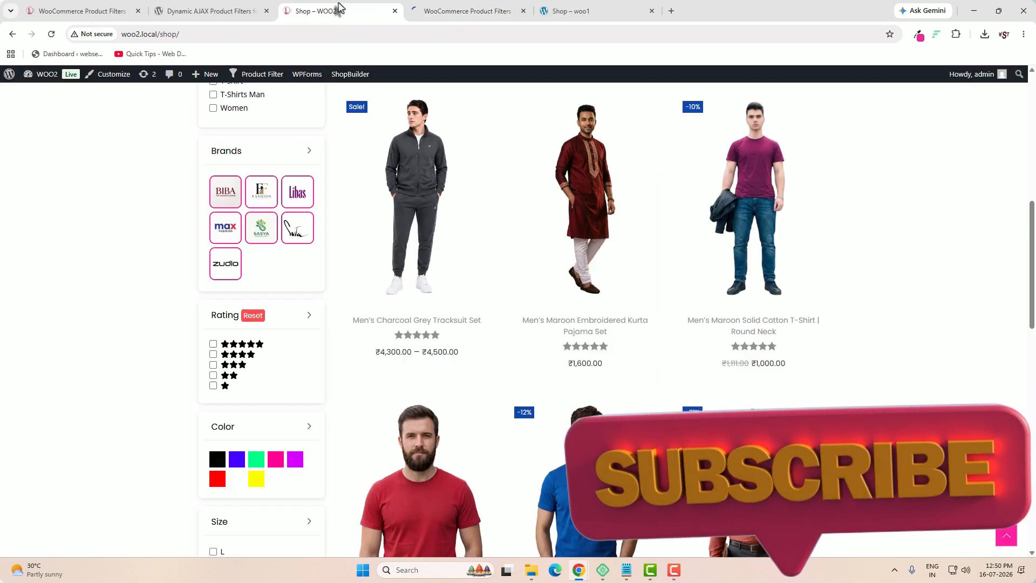
{"action": "scroll", "coordinate": [273, 411], "scroll_direction": "down", "scroll_amount": 3}
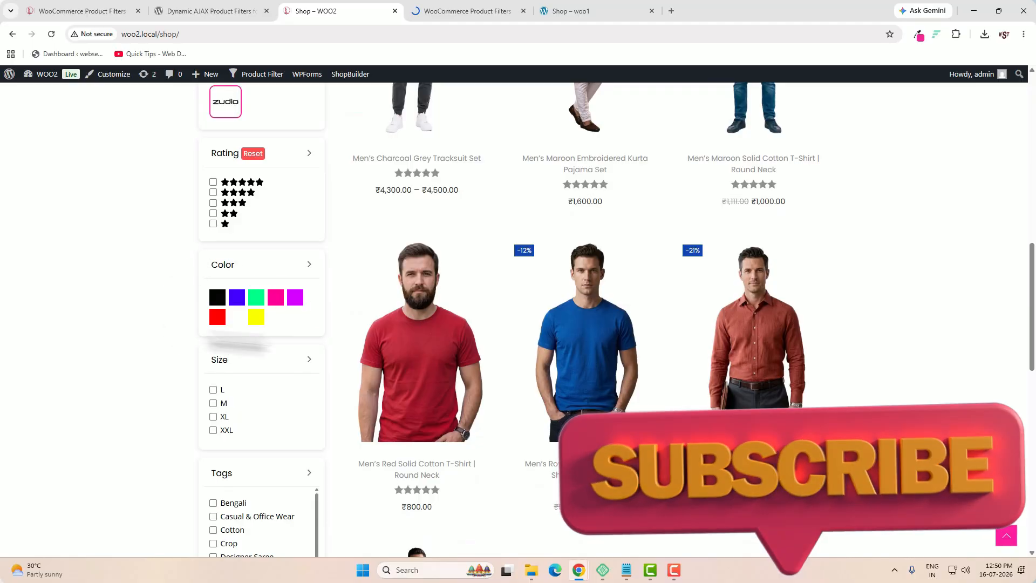
{"action": "left_click", "coordinate": [449, 12]}
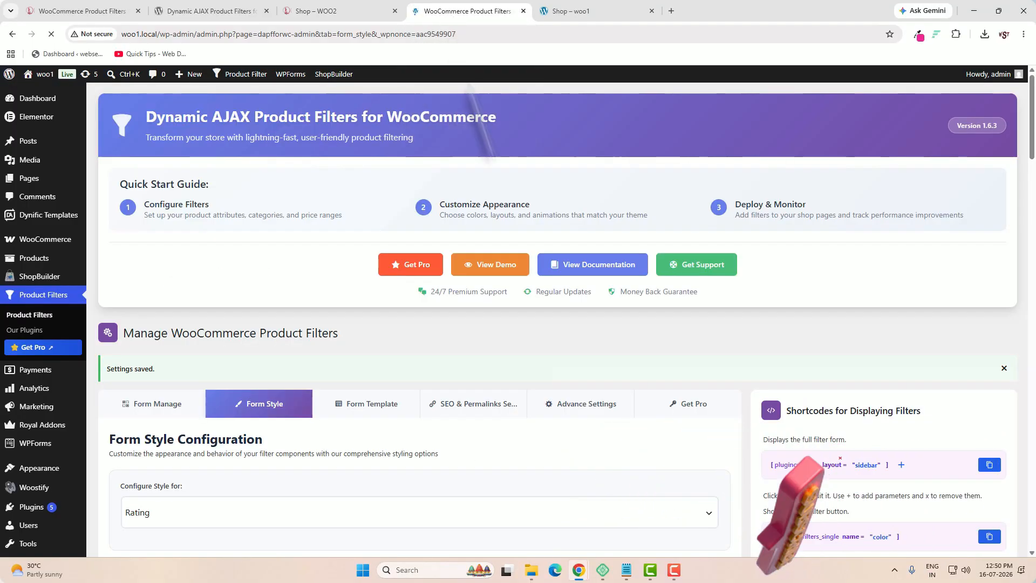
{"action": "left_click", "coordinate": [562, 520]}
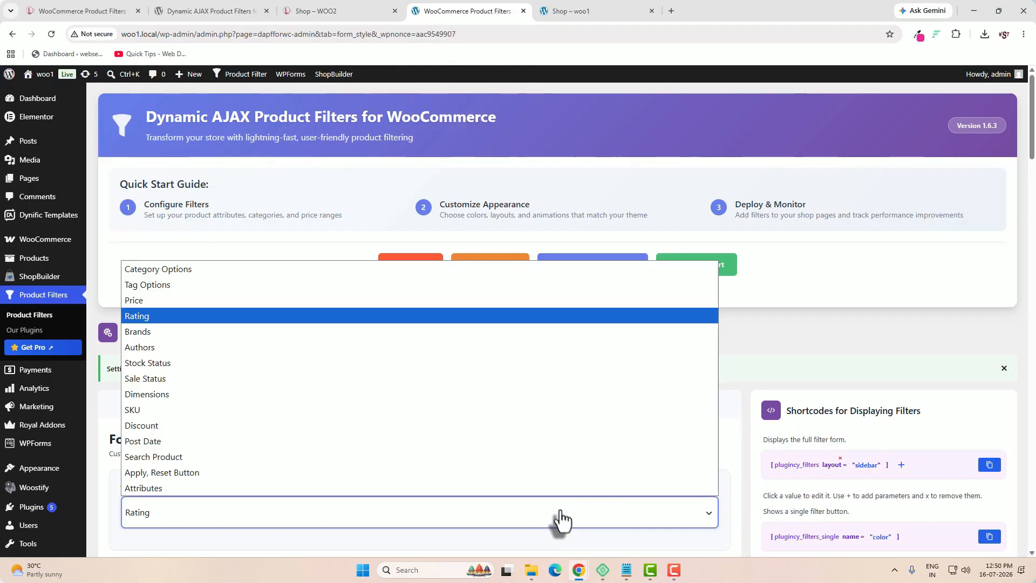
{"action": "left_click", "coordinate": [301, 488]}
{"action": "scroll", "coordinate": [382, 474], "scroll_direction": "down", "scroll_amount": 1}
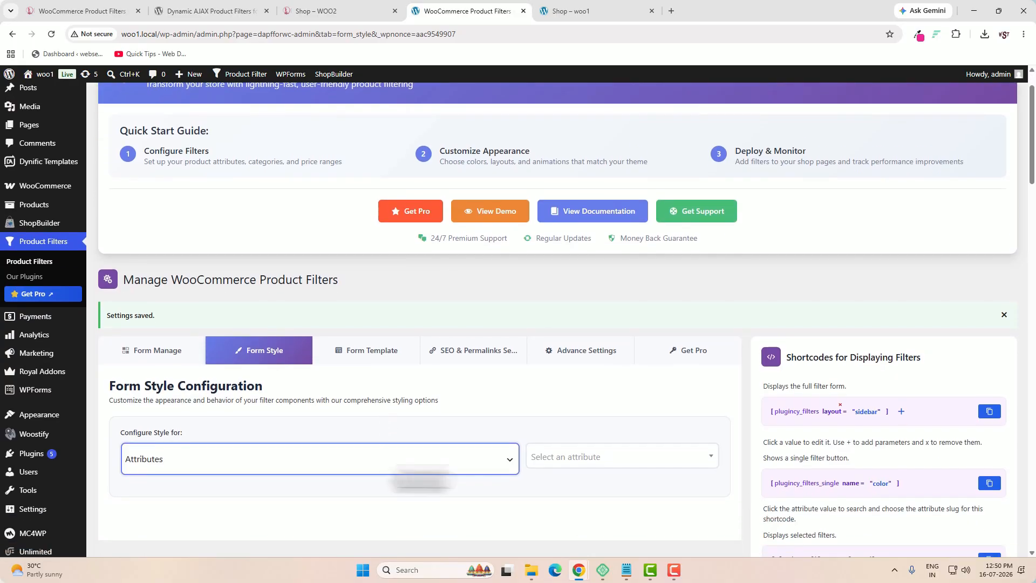
{"action": "left_click", "coordinate": [615, 464]}
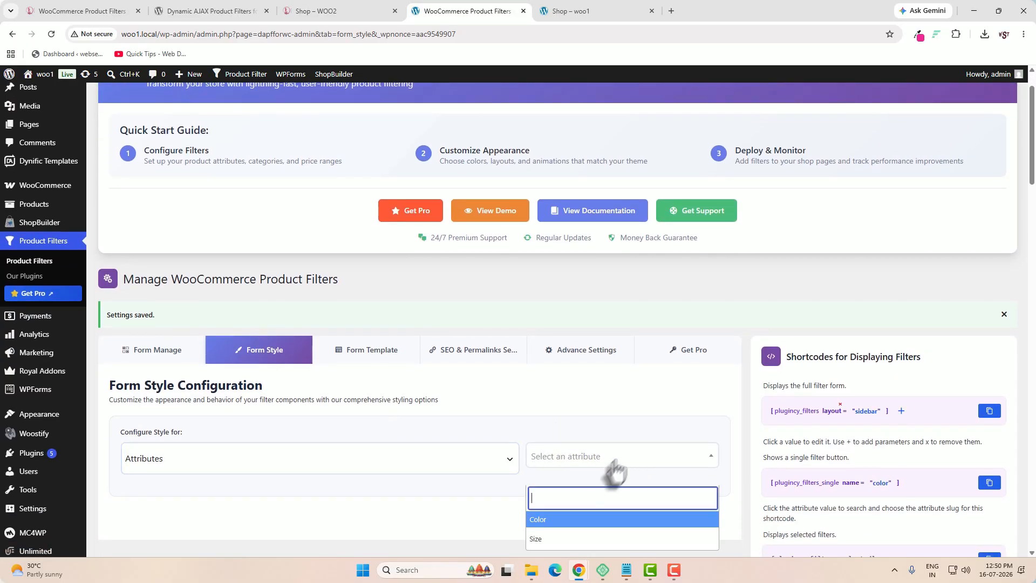
{"action": "left_click", "coordinate": [570, 521]}
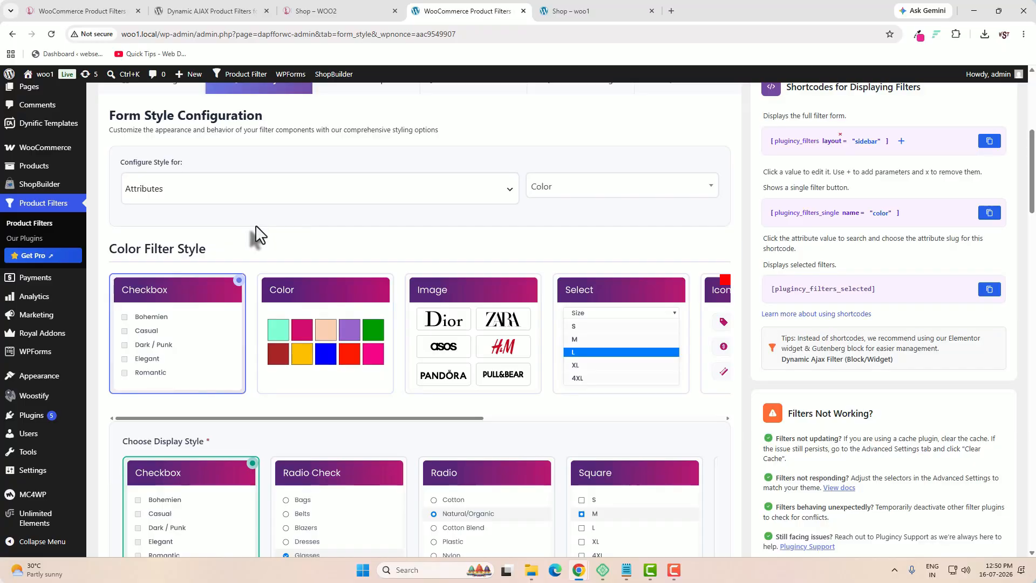
{"action": "left_click", "coordinate": [323, 339]}
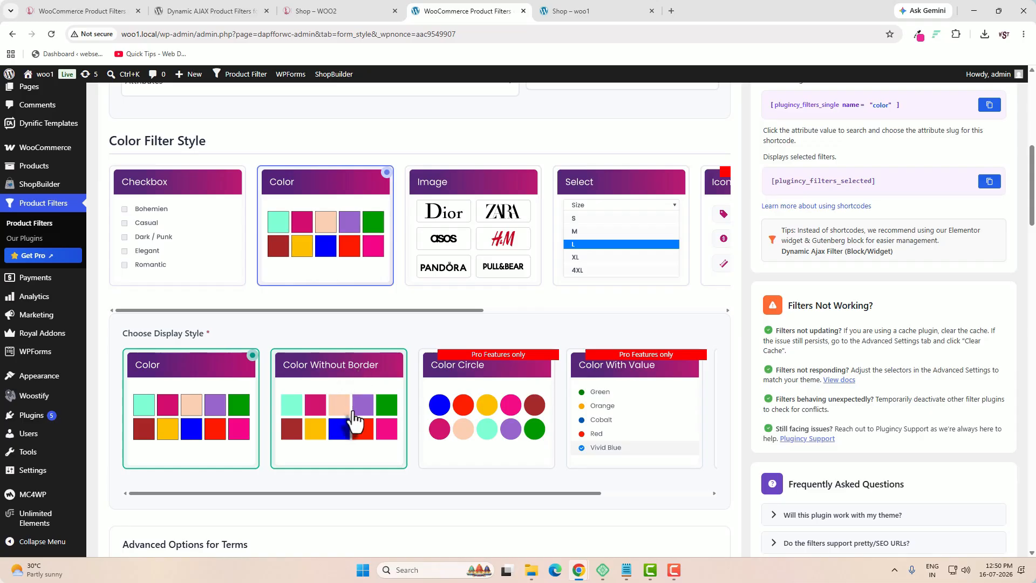
{"action": "left_click", "coordinate": [353, 420]}
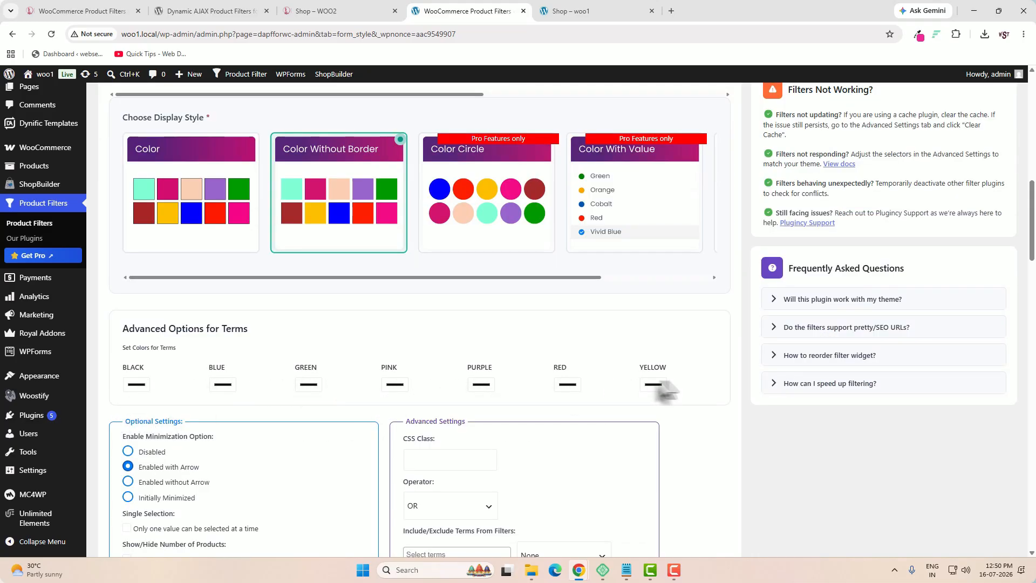
Step: Set the Color filter's Blue term to a blue and its Green term to a bright green (RGB 0, 255, 17)
{"action": "left_click", "coordinate": [135, 385]}
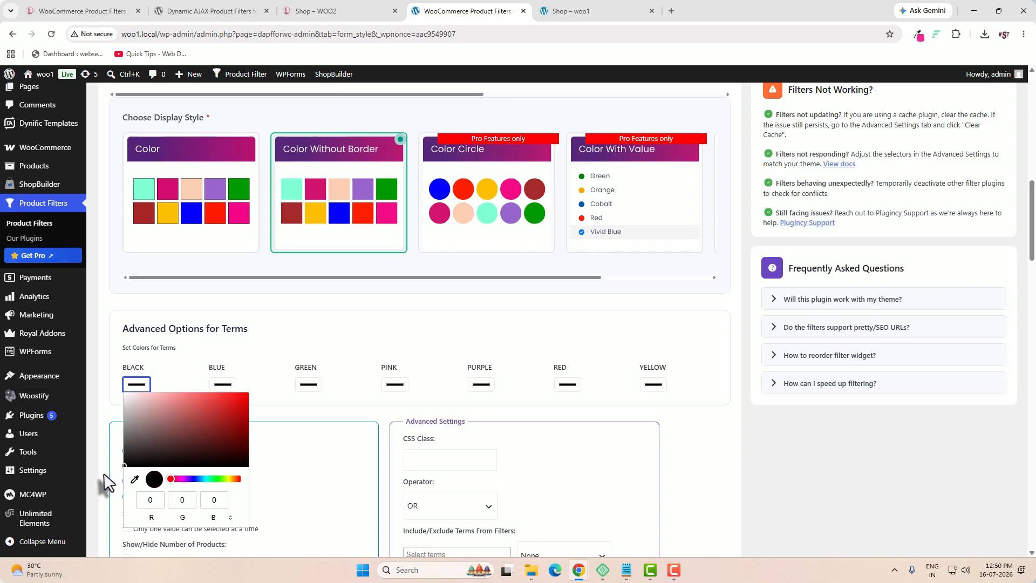
{"action": "left_click", "coordinate": [221, 384]}
{"action": "left_click", "coordinate": [223, 387]}
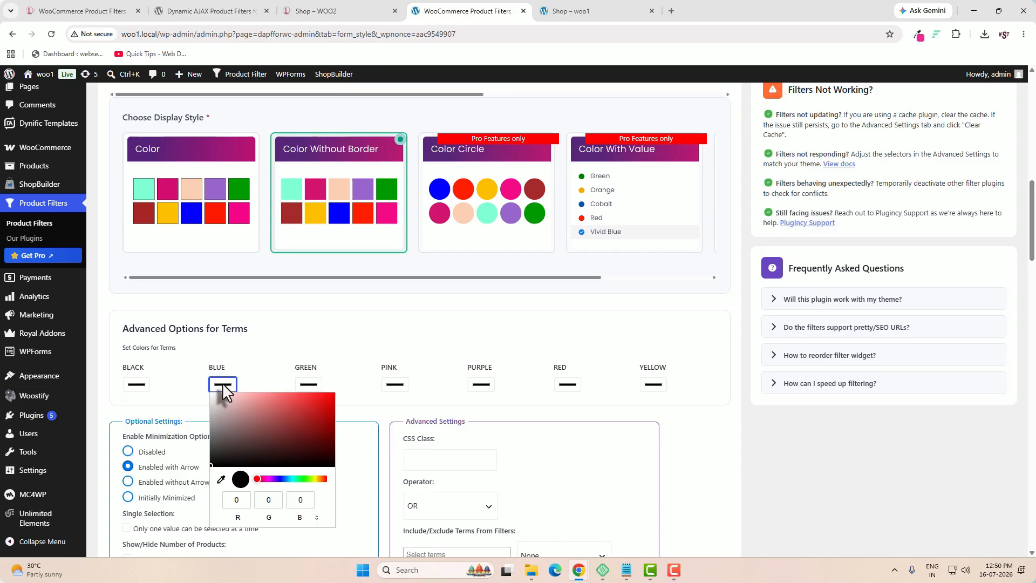
{"action": "left_click", "coordinate": [276, 479]}
{"action": "left_click", "coordinate": [315, 414]}
{"action": "left_click", "coordinate": [316, 384]}
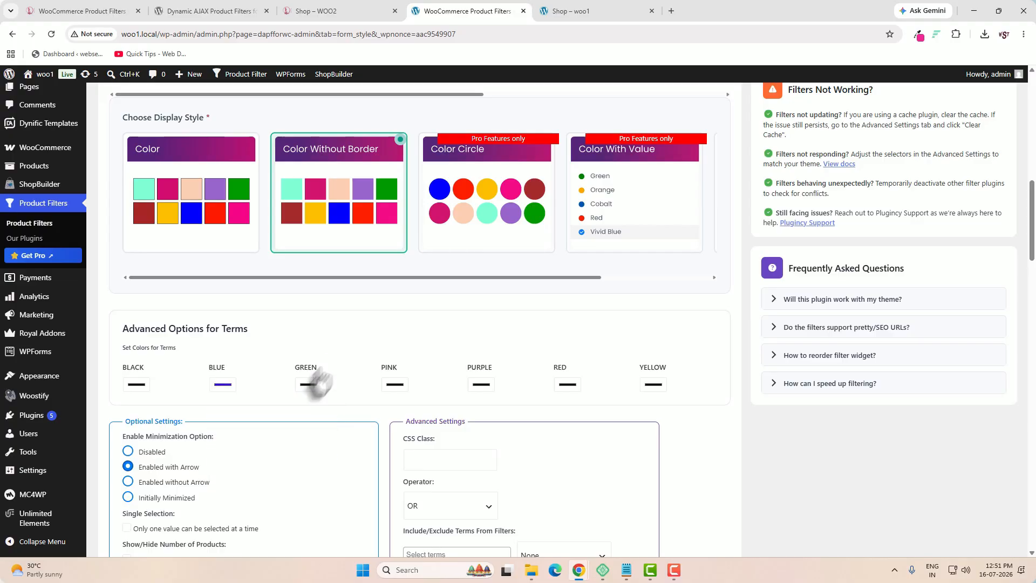
{"action": "left_click", "coordinate": [307, 385]}
{"action": "left_click", "coordinate": [389, 479]}
{"action": "left_click", "coordinate": [395, 439]}
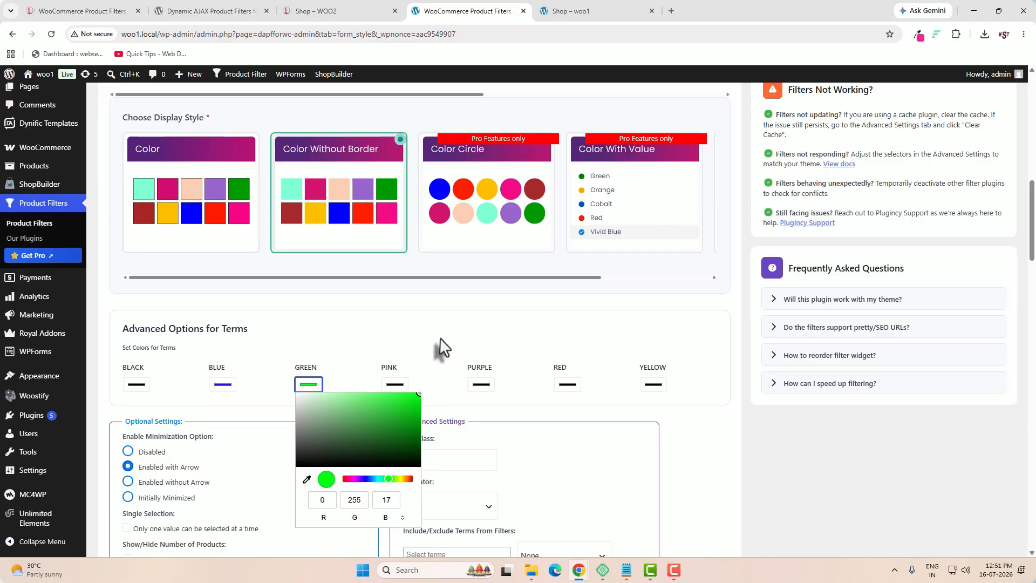
Step: Assign matching pink, purple and red (RGB 255, 0, 0) swatch colors to the Pink, Purple and Red terms
{"action": "left_click", "coordinate": [394, 386]}
{"action": "left_click", "coordinate": [395, 386]}
{"action": "left_click", "coordinate": [437, 479]}
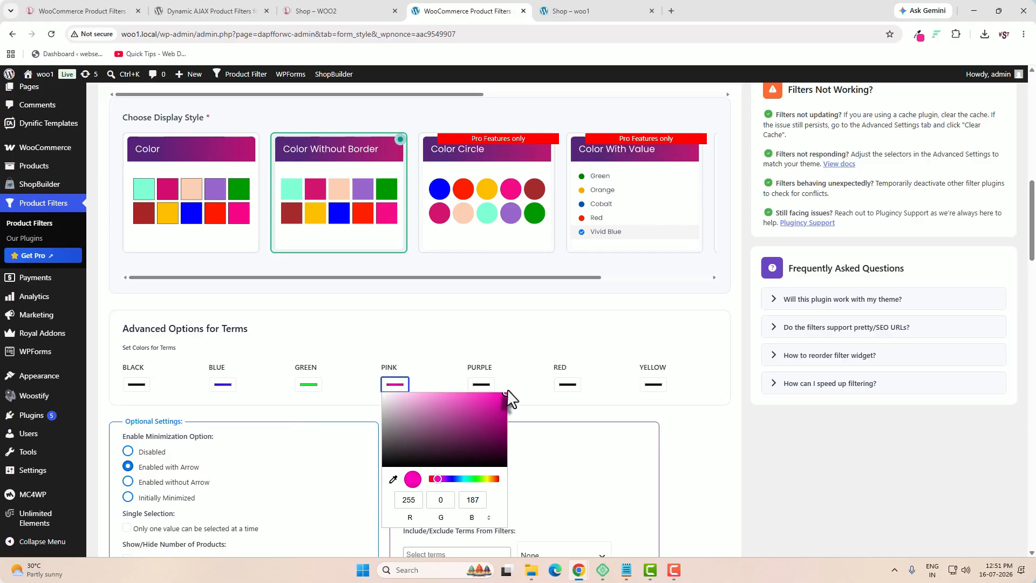
{"action": "left_click", "coordinate": [480, 384]}
{"action": "left_click", "coordinate": [481, 384]}
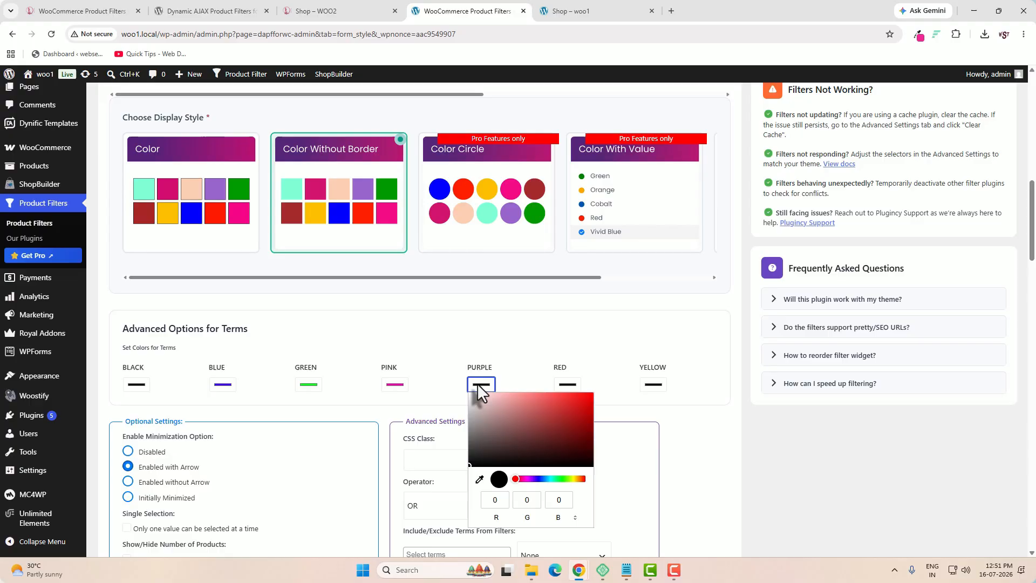
{"action": "left_click", "coordinate": [526, 478]}
{"action": "left_click", "coordinate": [568, 384]}
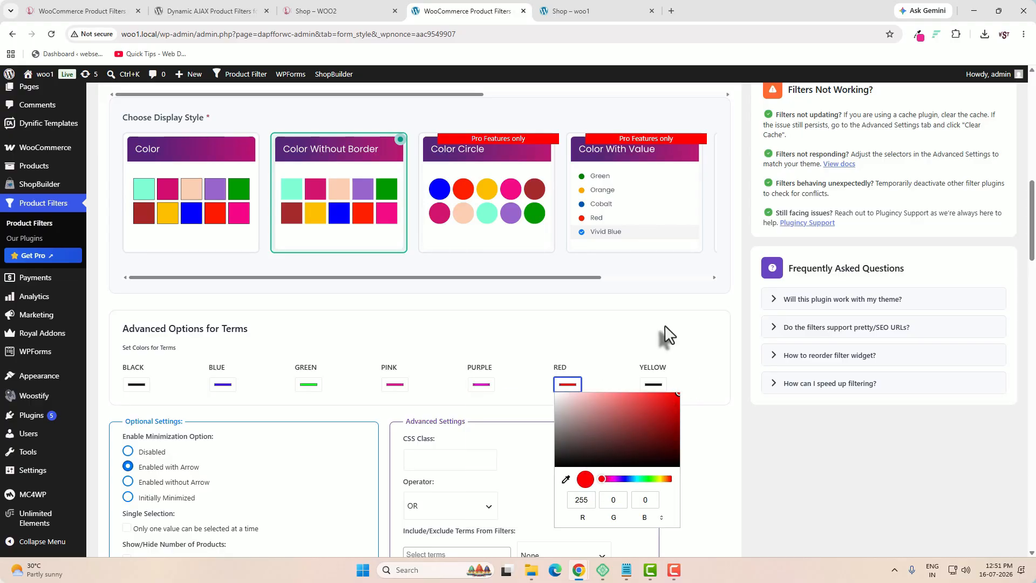
Step: Assign a yellow swatch color to the Yellow term and save the Color filter's style
{"action": "left_click", "coordinate": [653, 385]}
{"action": "left_click", "coordinate": [653, 385]}
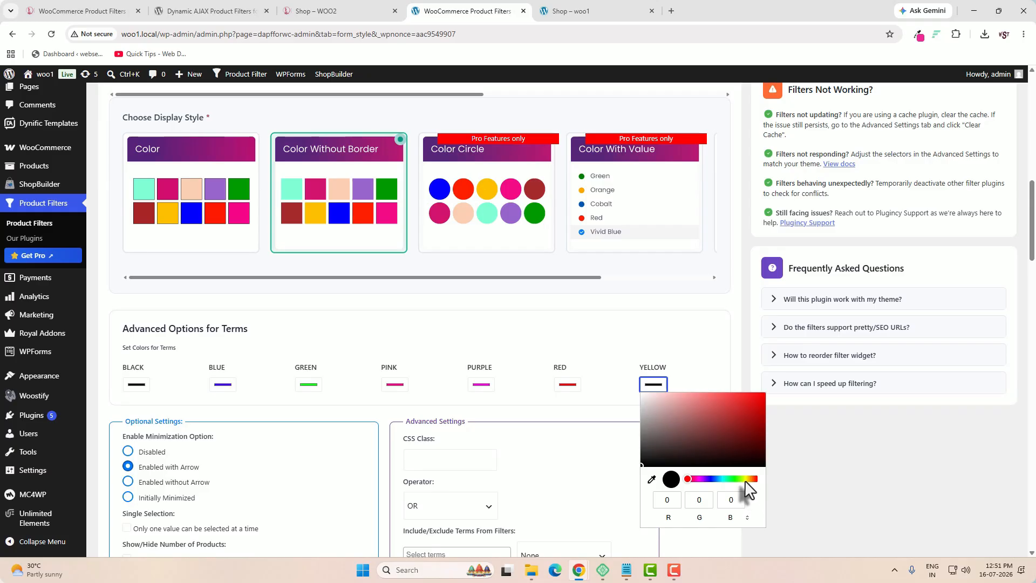
{"action": "left_click", "coordinate": [744, 479]}
{"action": "left_click_drag", "start_coordinate": [747, 428], "coordinate": [765, 383]}
{"action": "scroll", "coordinate": [694, 421], "scroll_direction": "down", "scroll_amount": 10}
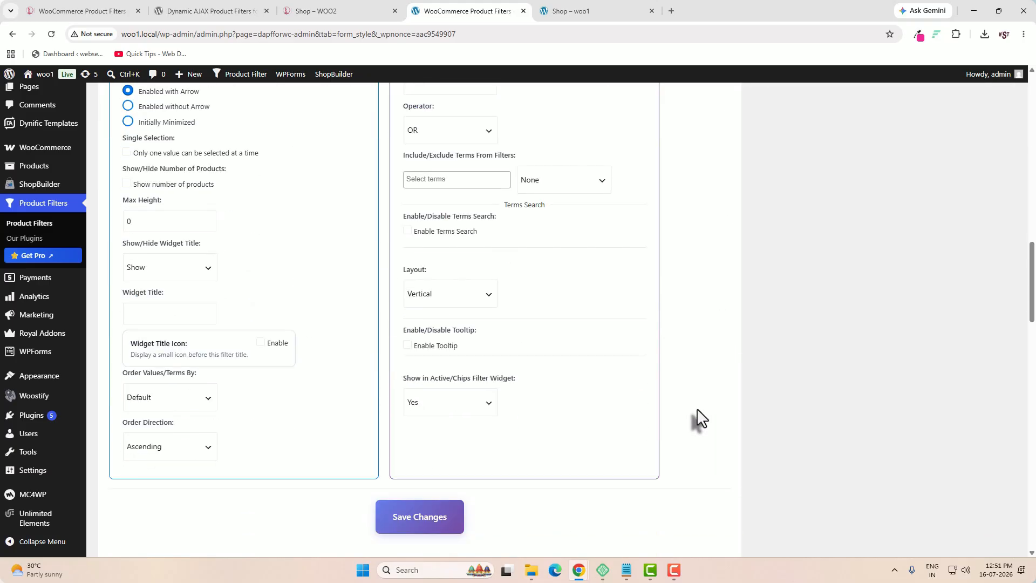
{"action": "left_click", "coordinate": [441, 305]}
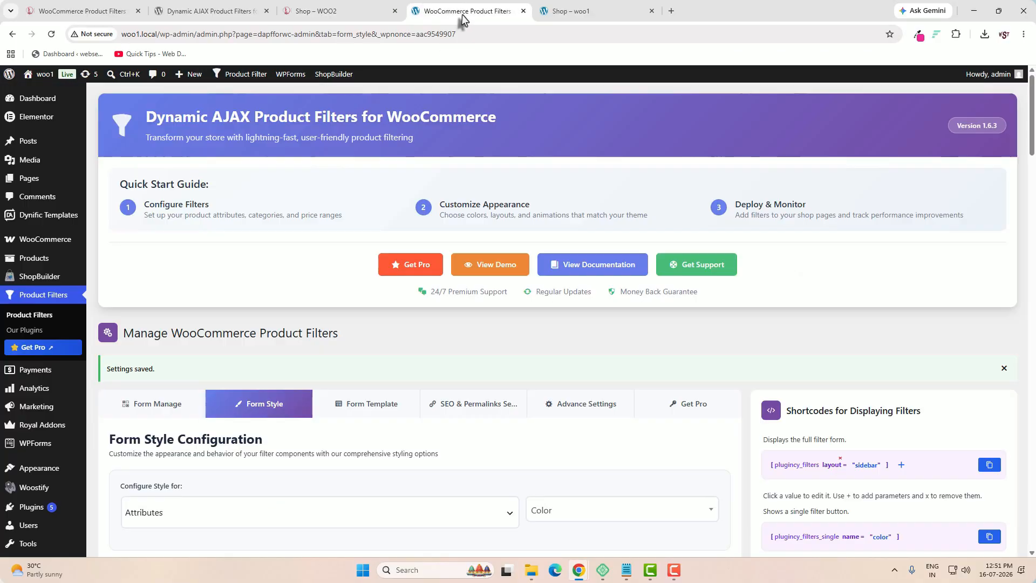
Step: Configure the Size attribute filter with the Checkbox style and Checkbox display, and save the changes
{"action": "scroll", "coordinate": [518, 432], "scroll_direction": "down", "scroll_amount": 3}
{"action": "left_click", "coordinate": [615, 349]}
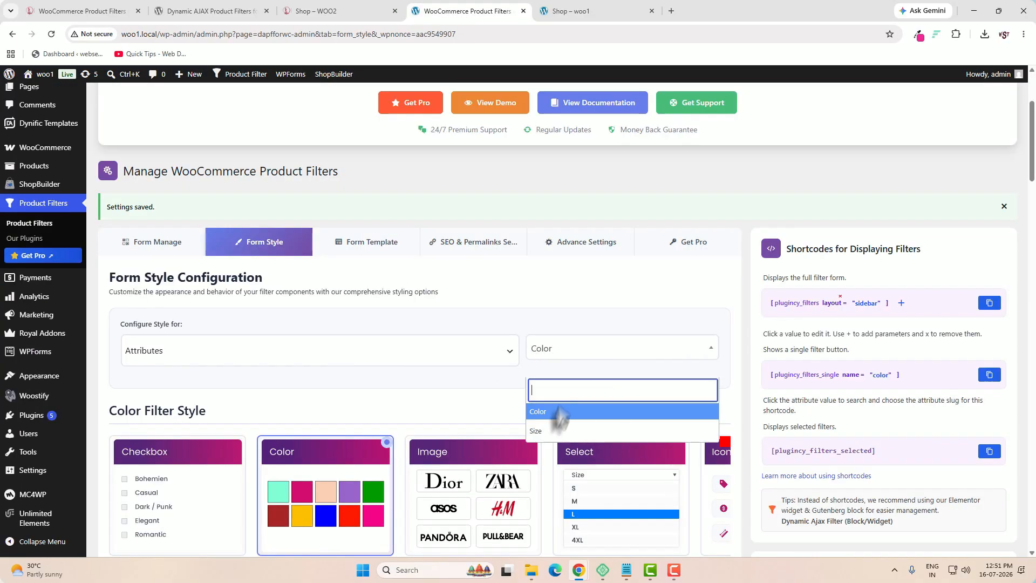
{"action": "left_click", "coordinate": [548, 432]}
{"action": "scroll", "coordinate": [174, 196], "scroll_direction": "down", "scroll_amount": 4}
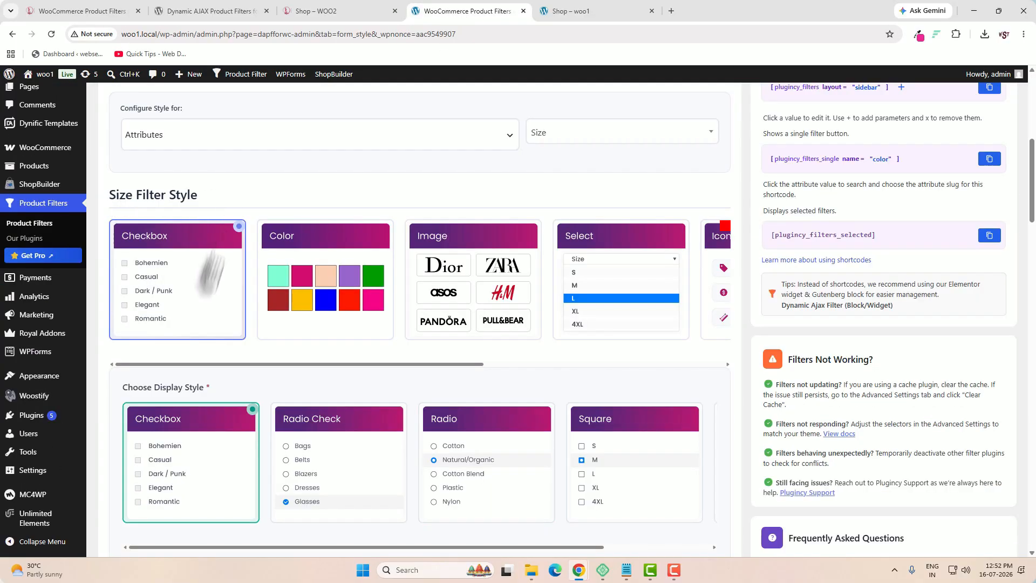
{"action": "left_click", "coordinate": [178, 293]}
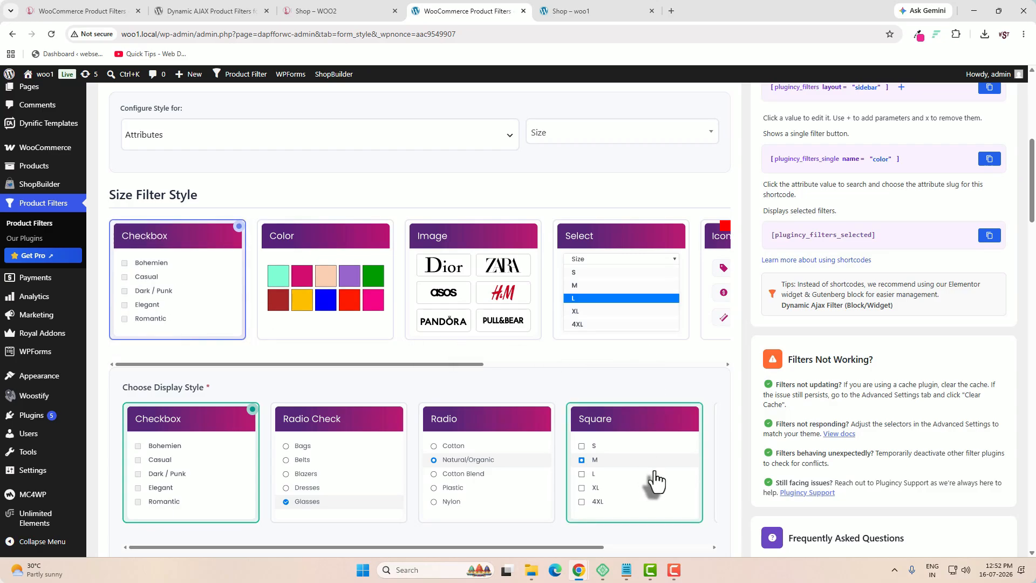
{"action": "scroll", "coordinate": [655, 479], "scroll_direction": "down", "scroll_amount": 10}
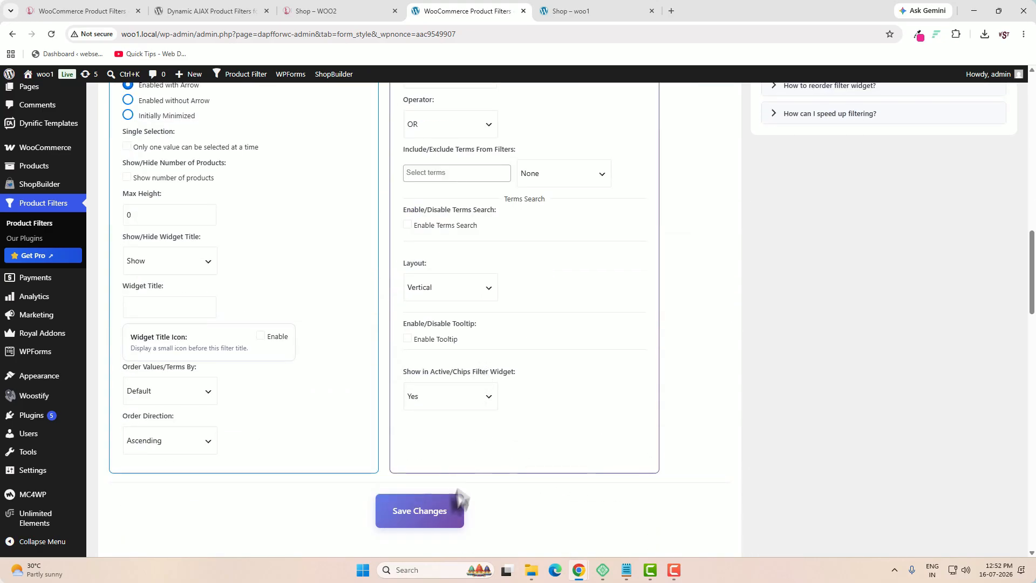
Step: Using the WOO2 shop's Tags filter as reference, give the woo1 Tag Options filter the Checkbox style and save
{"action": "left_click", "coordinate": [314, 12]}
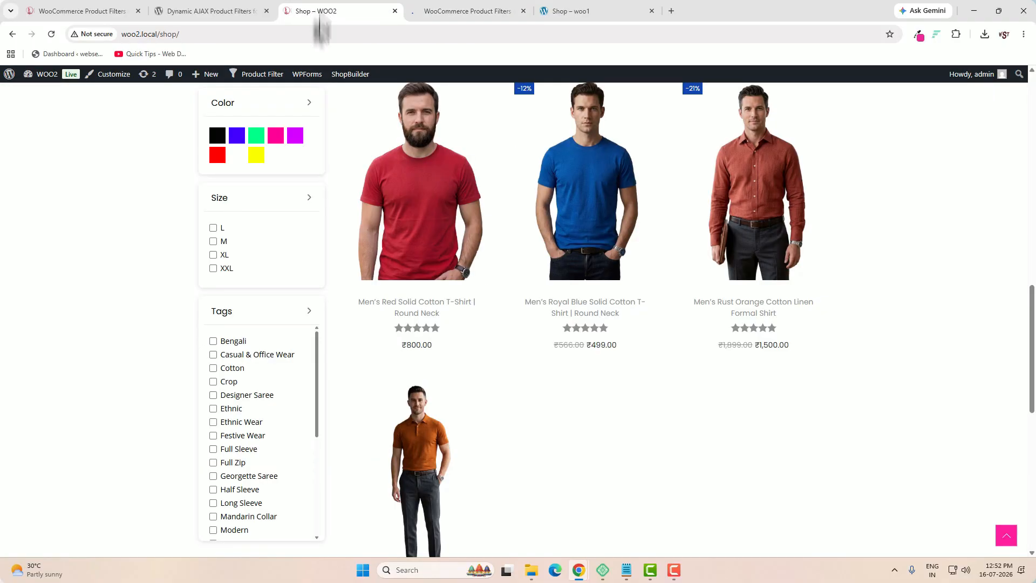
{"action": "scroll", "coordinate": [237, 207], "scroll_direction": "down", "scroll_amount": 3}
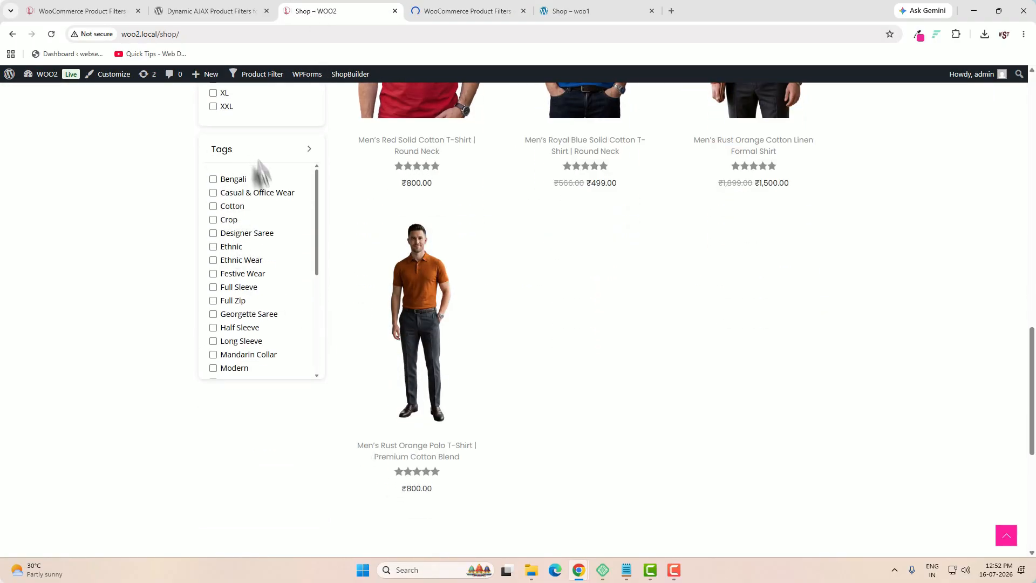
{"action": "left_click", "coordinate": [464, 14]}
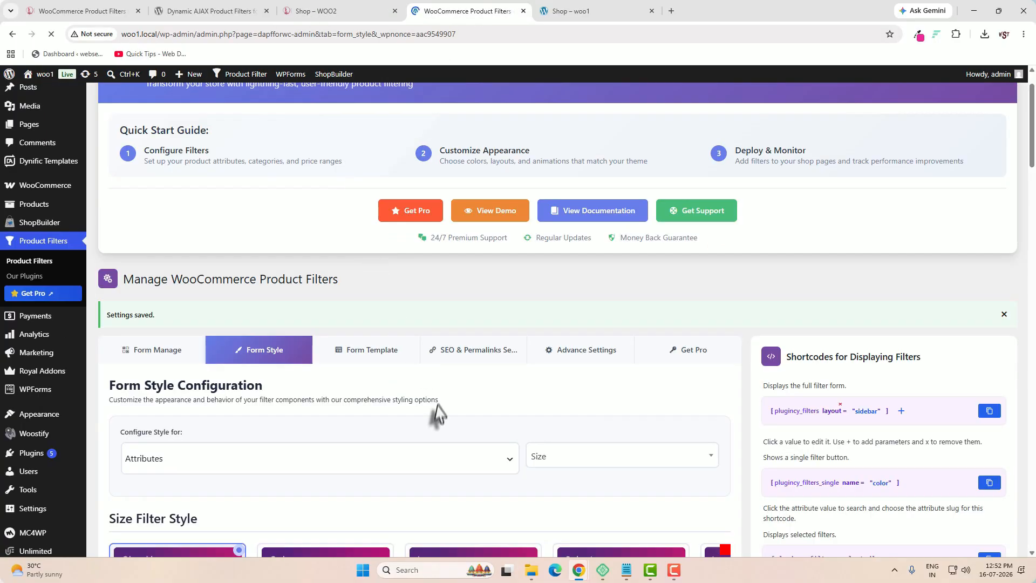
{"action": "left_click", "coordinate": [432, 468]}
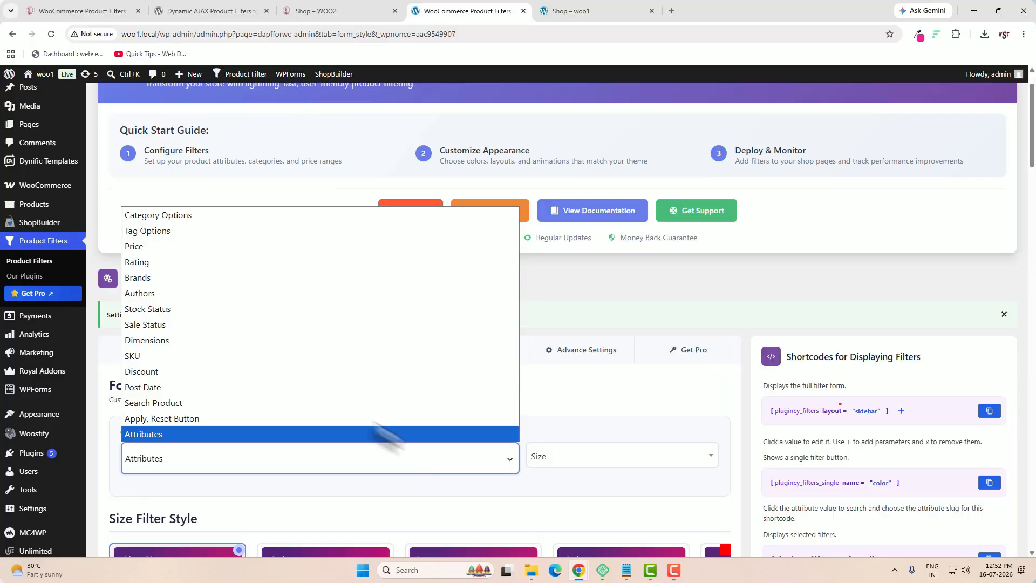
{"action": "left_click", "coordinate": [173, 232]}
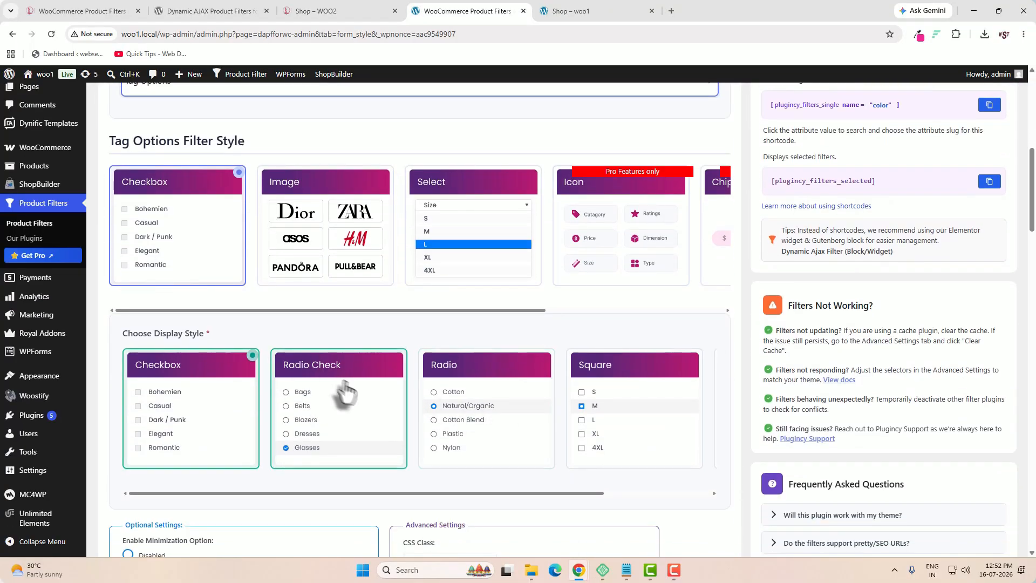
{"action": "left_click", "coordinate": [334, 413]}
{"action": "scroll", "coordinate": [429, 442], "scroll_direction": "down", "scroll_amount": 10}
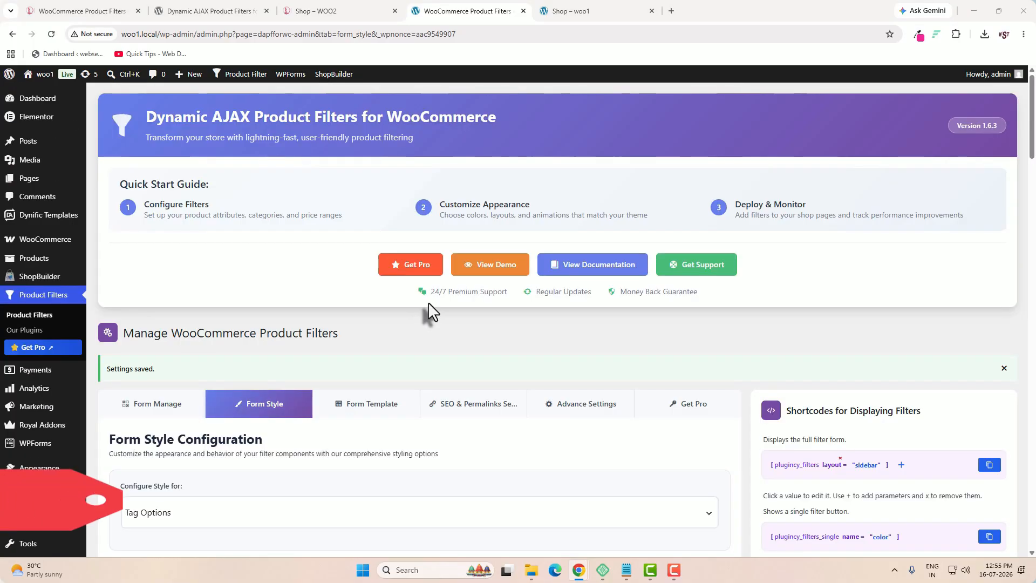
Step: Open the theme customizer for the woo1 shop page
{"action": "left_click", "coordinate": [594, 12]}
{"action": "scroll", "coordinate": [604, 437], "scroll_direction": "up", "scroll_amount": 5}
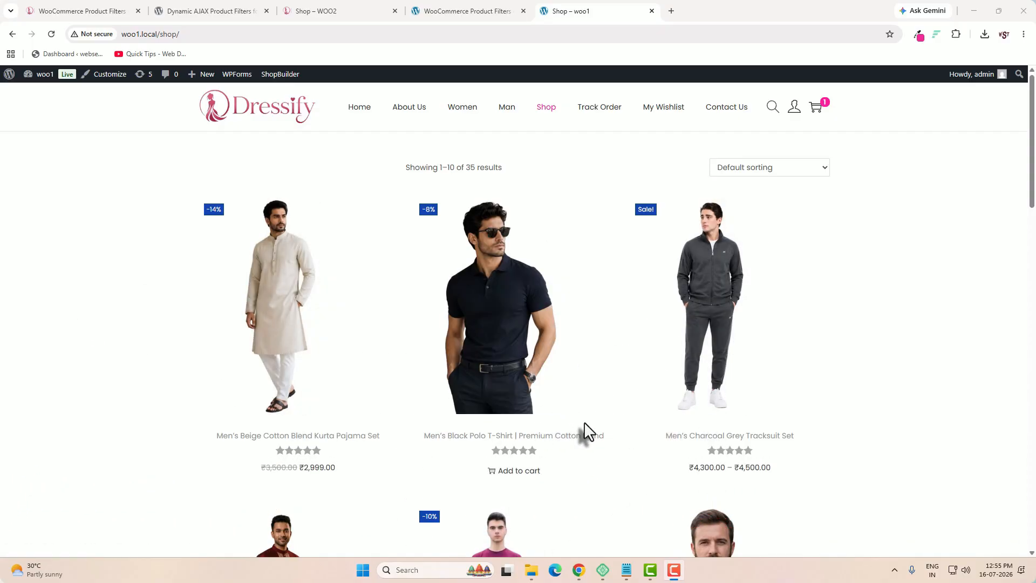
{"action": "left_click", "coordinate": [110, 75]}
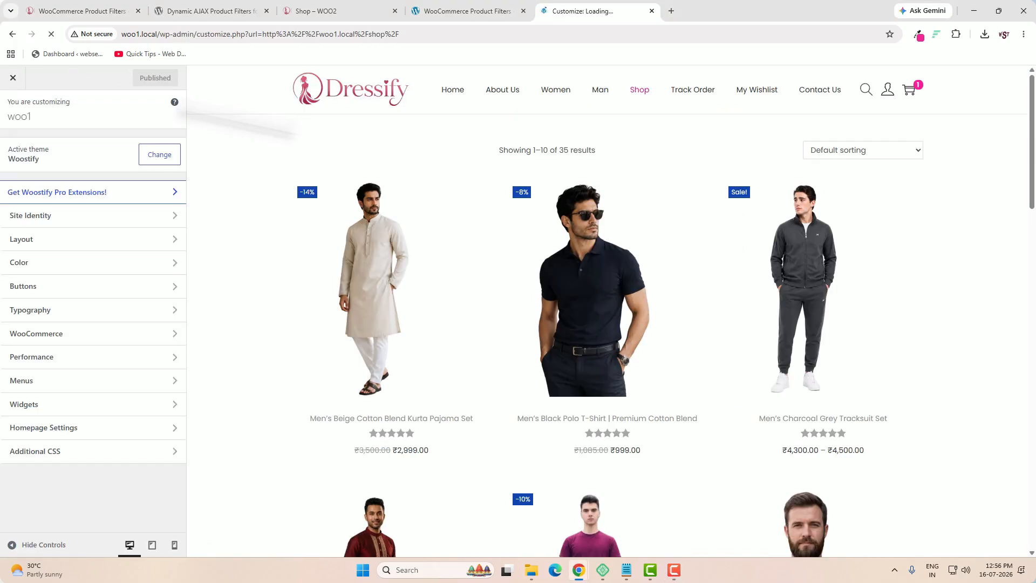
{"action": "left_click", "coordinate": [451, 13]}
{"action": "scroll", "coordinate": [241, 333], "scroll_direction": "down", "scroll_amount": 2}
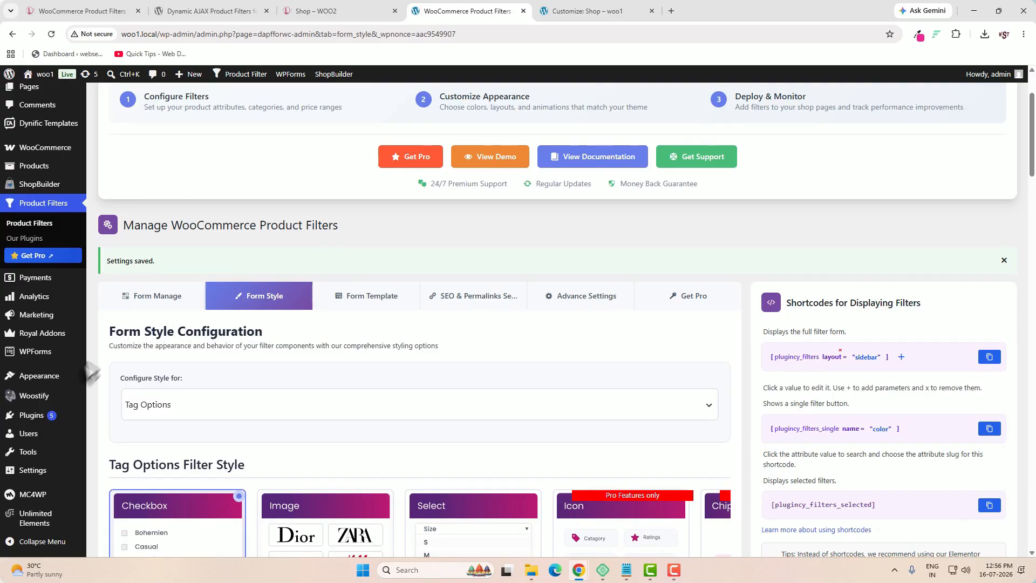
{"action": "mouse_move", "coordinate": [45, 378]}
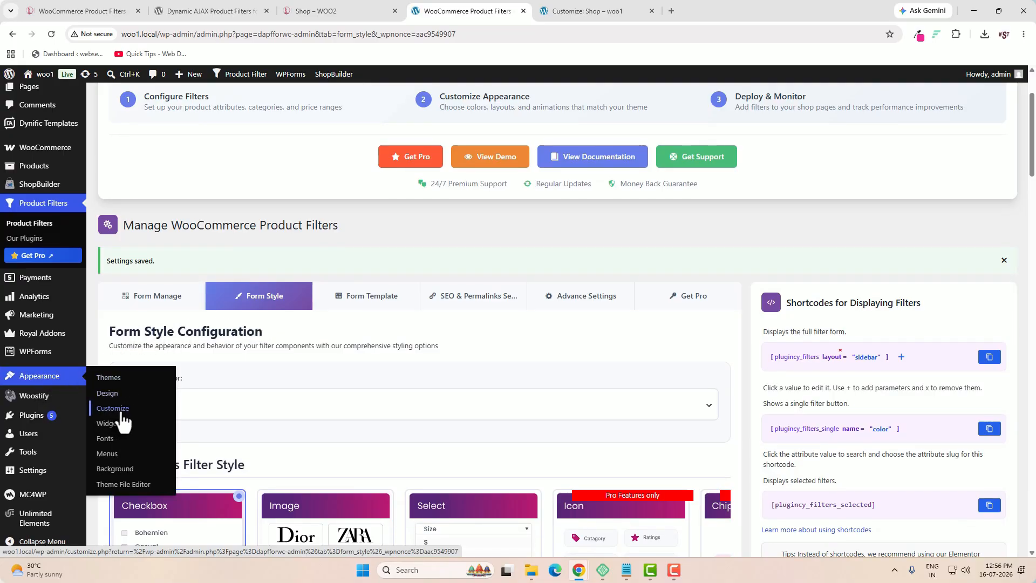
{"action": "left_click", "coordinate": [564, 10]}
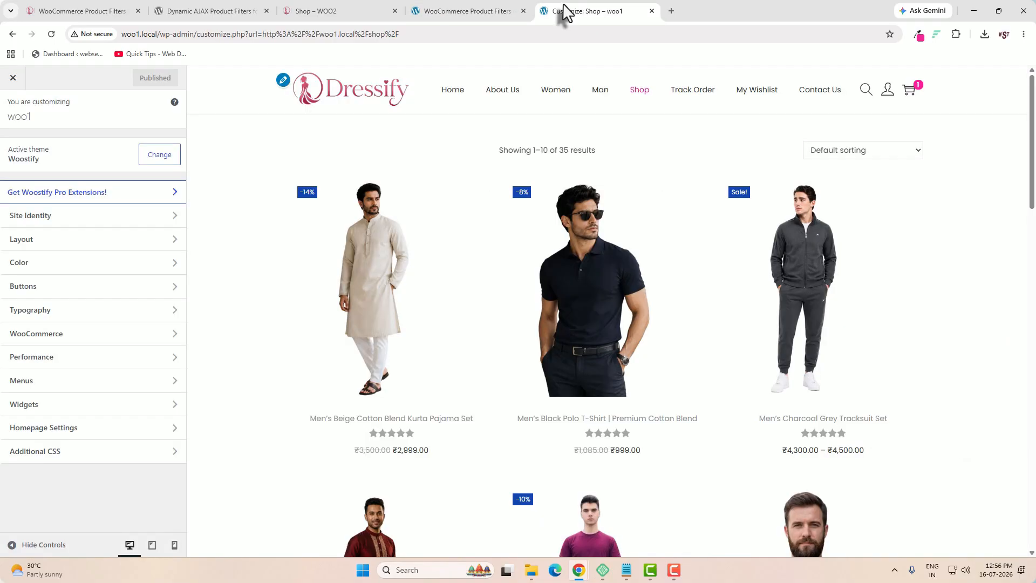
Step: In the theme's sidebar layout settings, set the Default sidebar to Left sidebar
{"action": "left_click", "coordinate": [119, 249]}
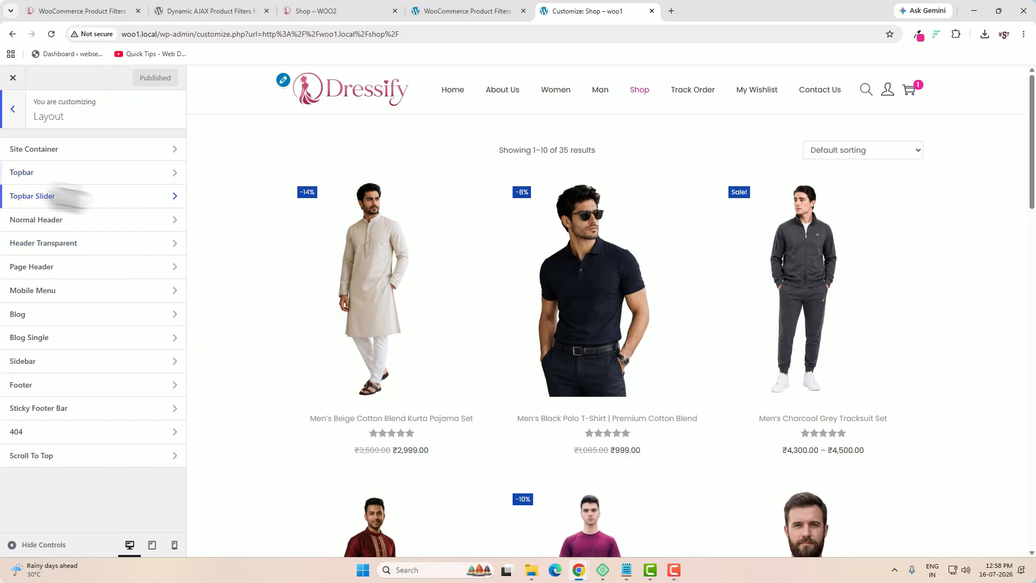
{"action": "left_click", "coordinate": [56, 364]}
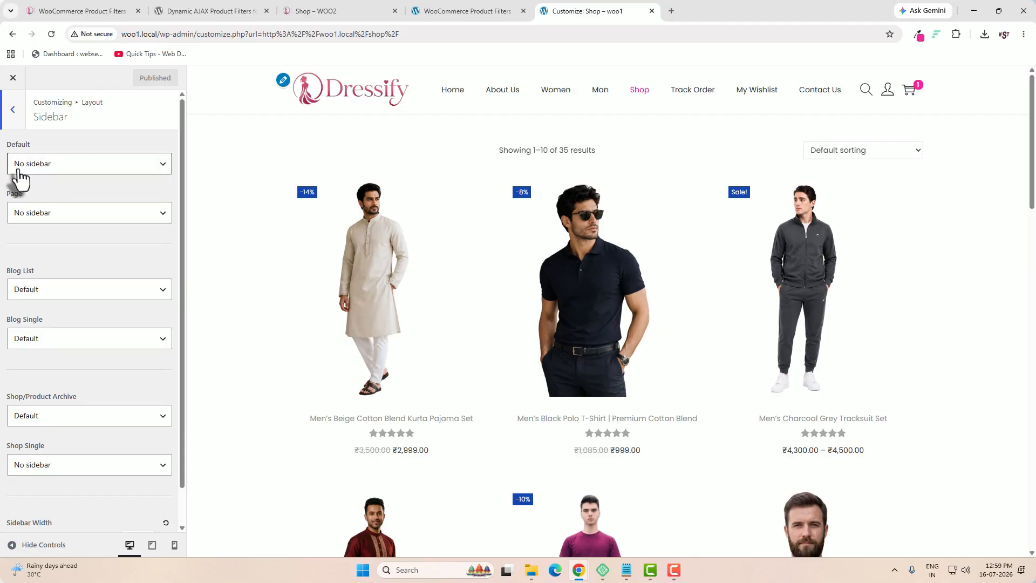
{"action": "left_click", "coordinate": [133, 171]}
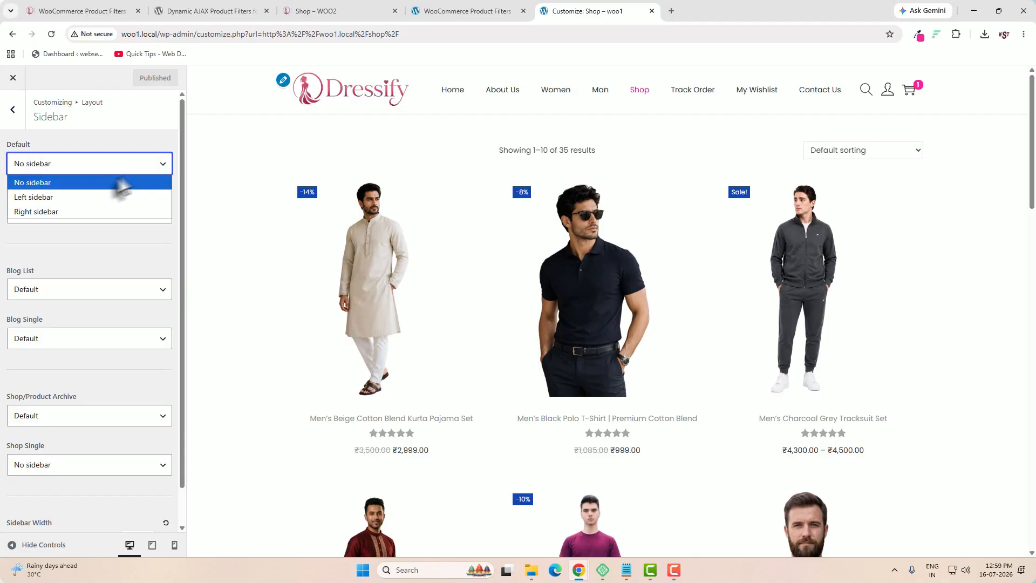
{"action": "left_click", "coordinate": [93, 198]}
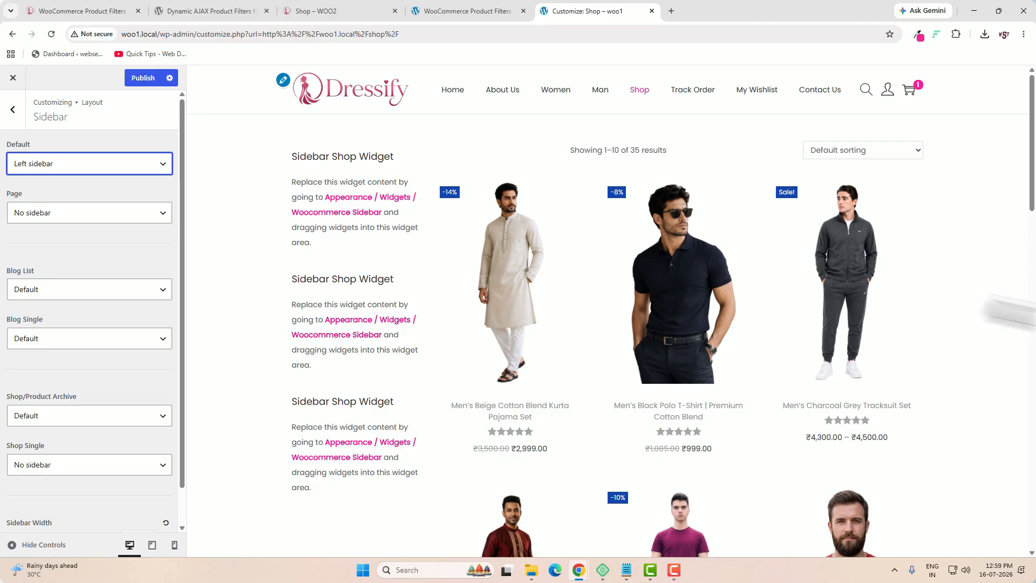
Step: Try Right sidebar as the Default sidebar option and switch back to Left sidebar
{"action": "left_click", "coordinate": [129, 163]}
{"action": "left_click", "coordinate": [59, 211]}
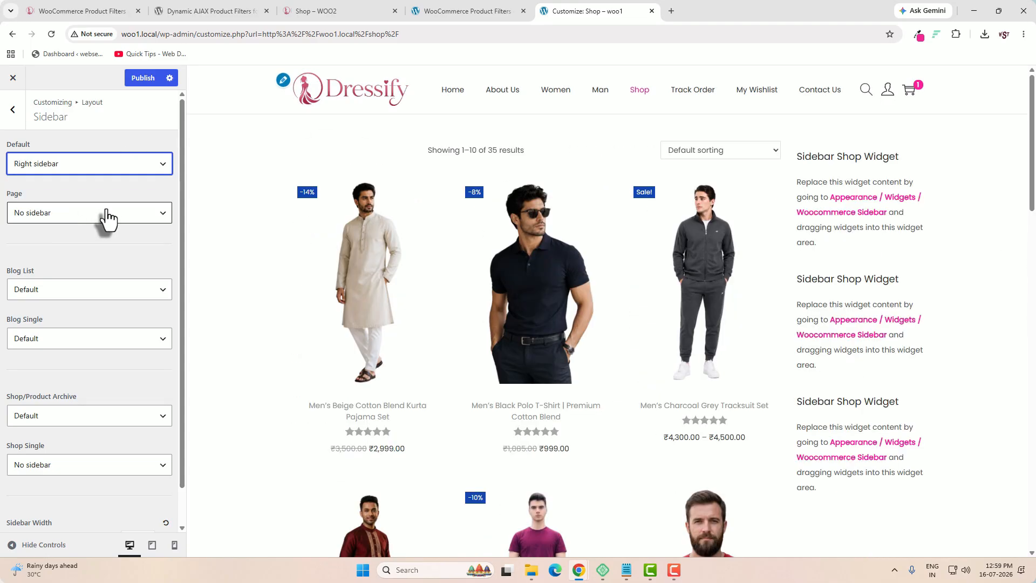
{"action": "left_click", "coordinate": [97, 166]}
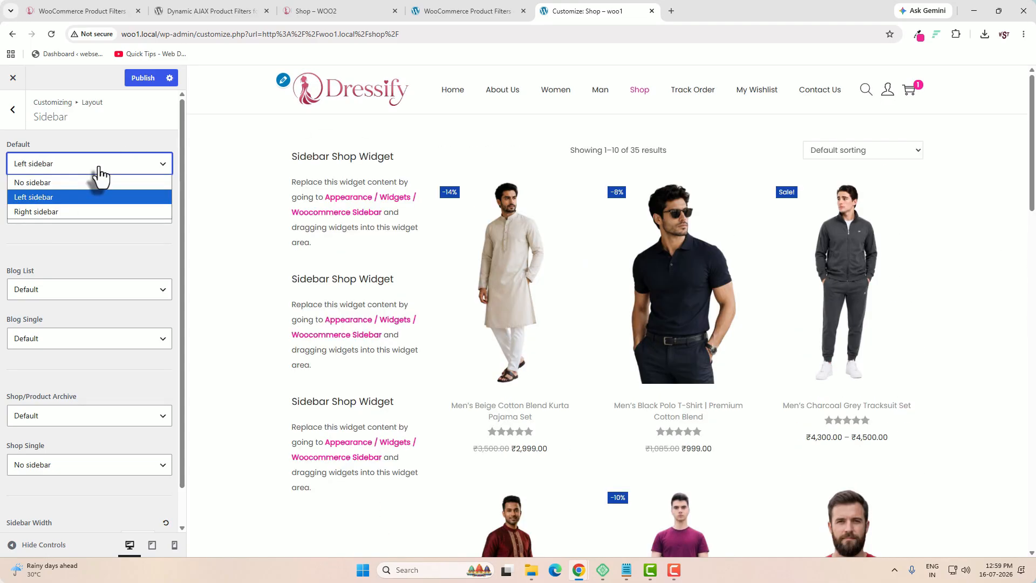
{"action": "left_click", "coordinate": [57, 196]}
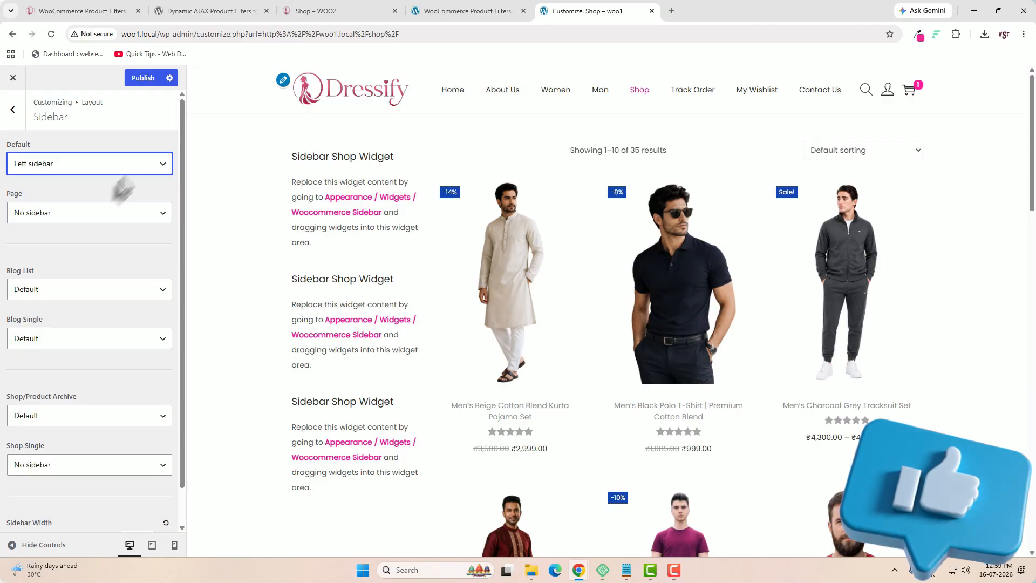
Step: Publish the sidebar layout, leave the customizer, and open the woo1 Widgets management page
{"action": "left_click", "coordinate": [143, 82]}
{"action": "left_click", "coordinate": [13, 109]}
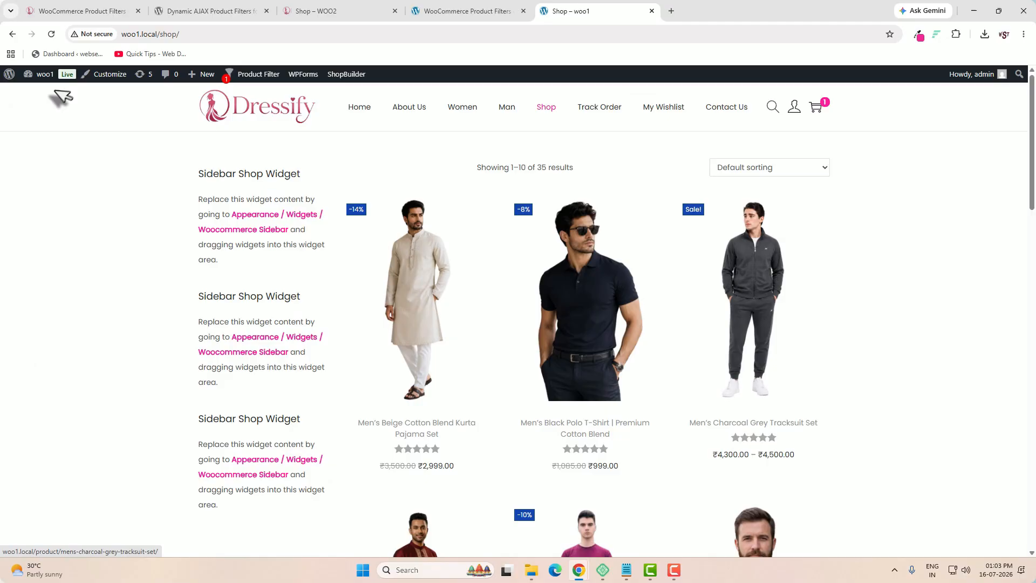
{"action": "mouse_move", "coordinate": [40, 74]}
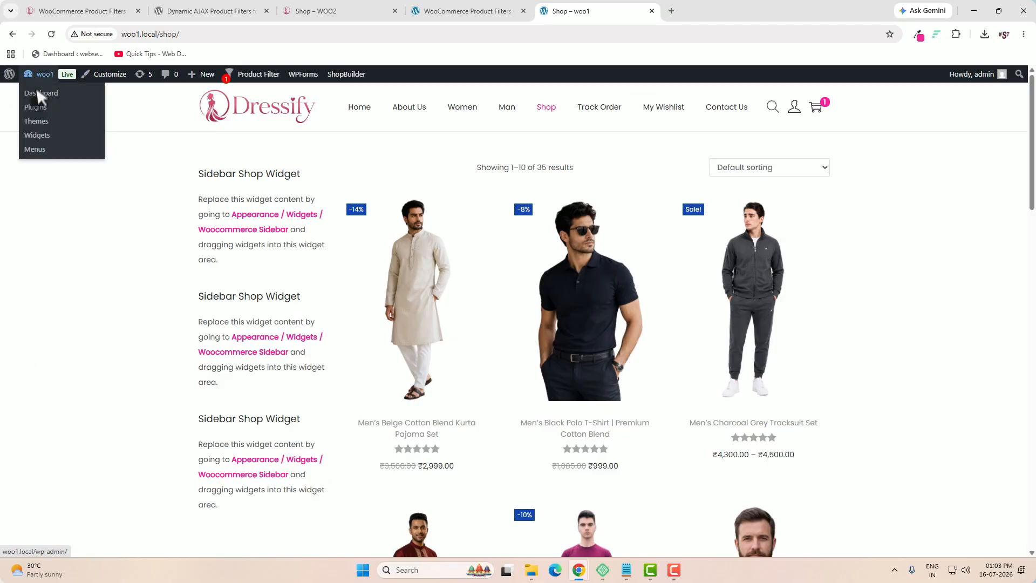
{"action": "left_click", "coordinate": [38, 94]}
{"action": "mouse_move", "coordinate": [51, 451]}
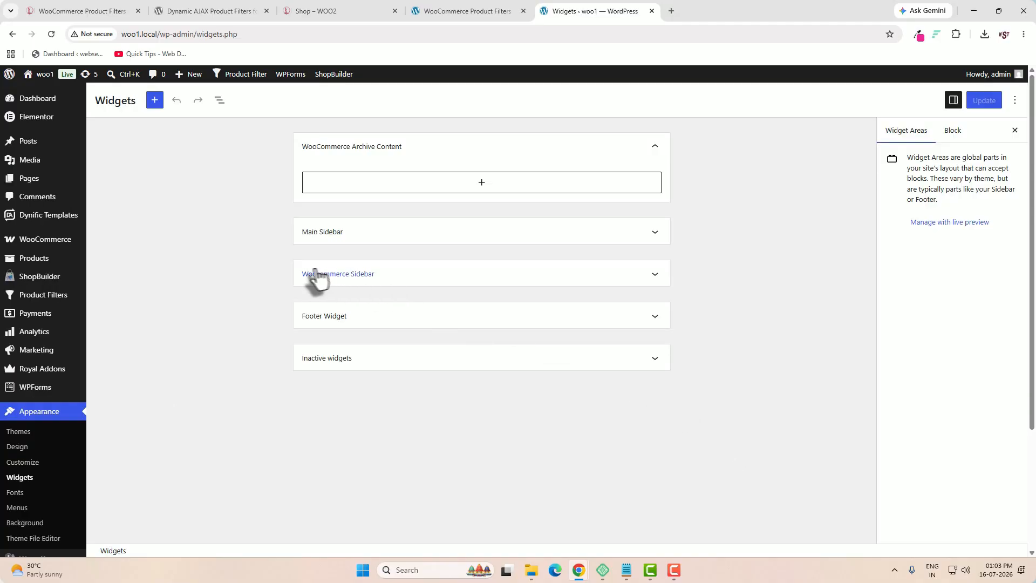
Step: Expand the Woocommerce Sidebar widget area and add a Dynamic Ajax Filter block to it
{"action": "left_click", "coordinate": [490, 278]}
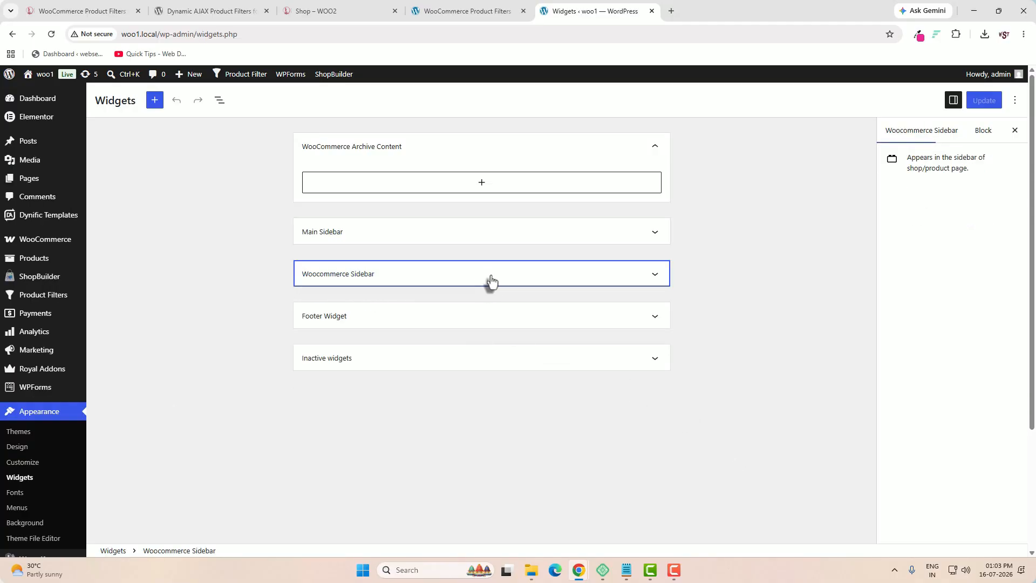
{"action": "left_click", "coordinate": [482, 313]}
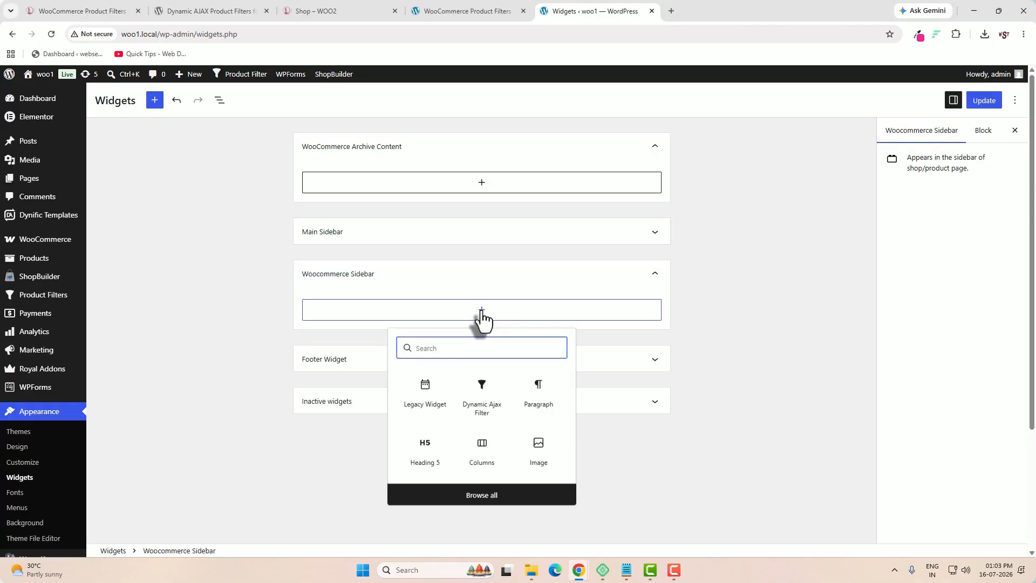
{"action": "type", "text": "dy"}
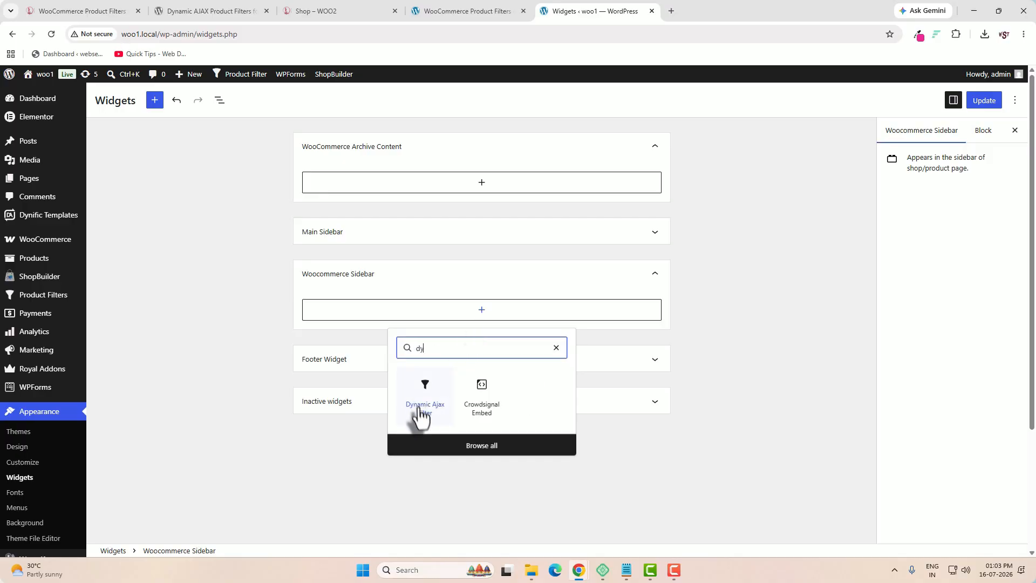
{"action": "left_click", "coordinate": [438, 413]}
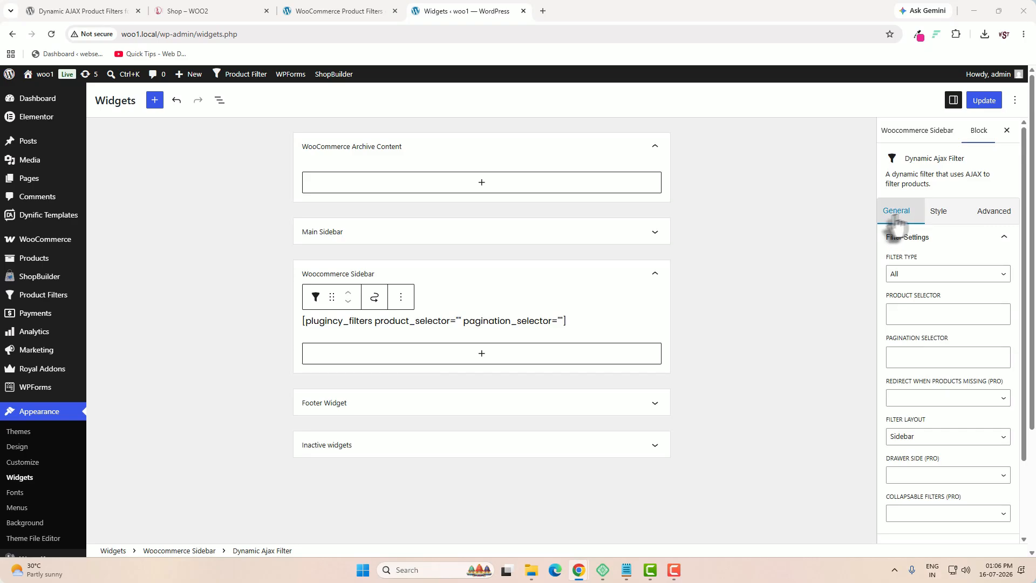
Step: Expand the Form Manage settings of the Dynamic Ajax Filter block and look through its filter list
{"action": "scroll", "coordinate": [940, 335], "scroll_direction": "down", "scroll_amount": 2}
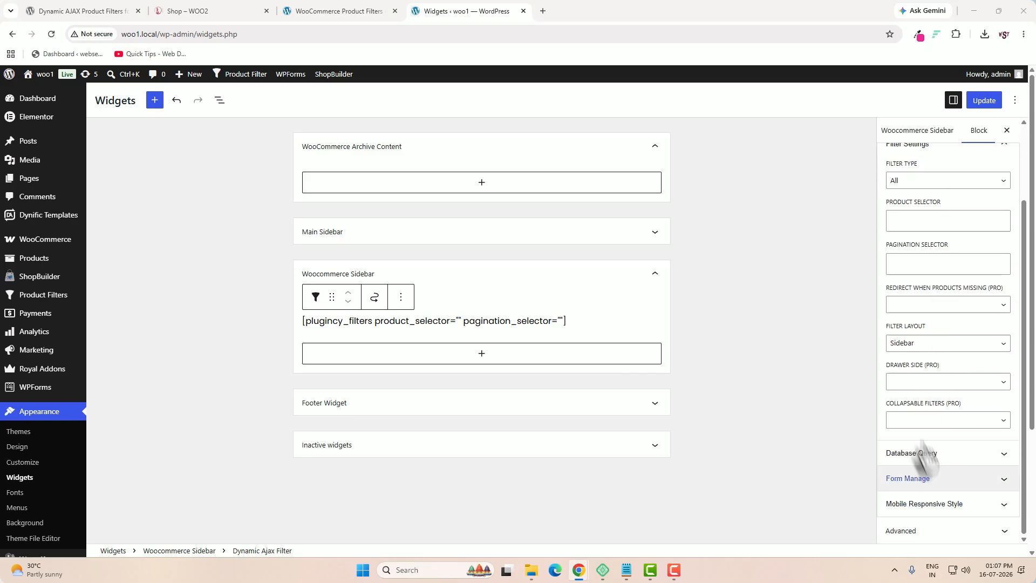
{"action": "left_click", "coordinate": [938, 479]}
{"action": "scroll", "coordinate": [952, 437], "scroll_direction": "up", "scroll_amount": 2}
{"action": "scroll", "coordinate": [949, 450], "scroll_direction": "down", "scroll_amount": 2}
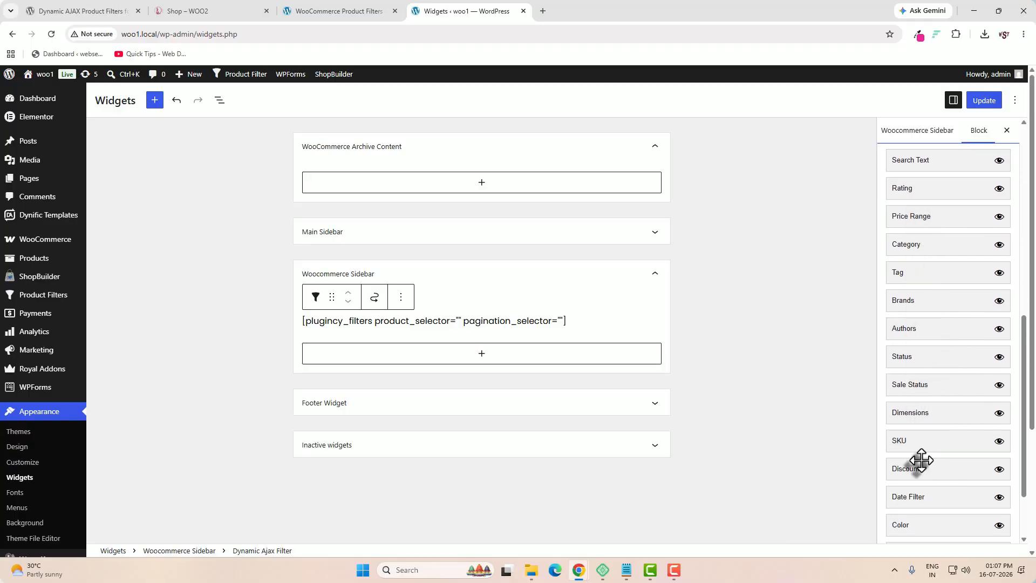
Step: Using the WOO2 shop's filter order as reference, place Price Range and then Category directly below Search Text in the block's filter list
{"action": "left_click", "coordinate": [207, 15]}
{"action": "scroll", "coordinate": [316, 326], "scroll_direction": "up", "scroll_amount": 15}
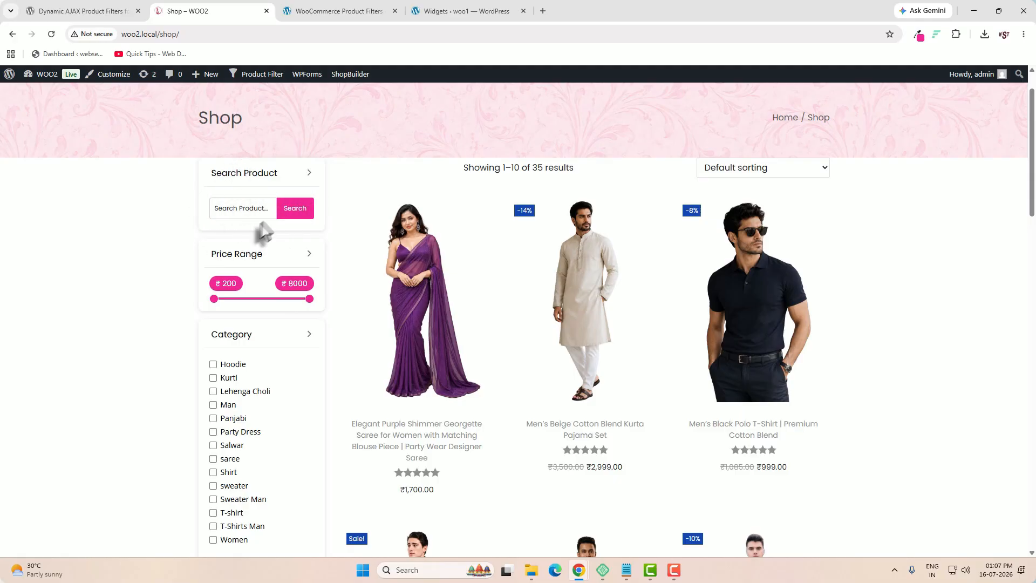
{"action": "left_click", "coordinate": [478, 12]}
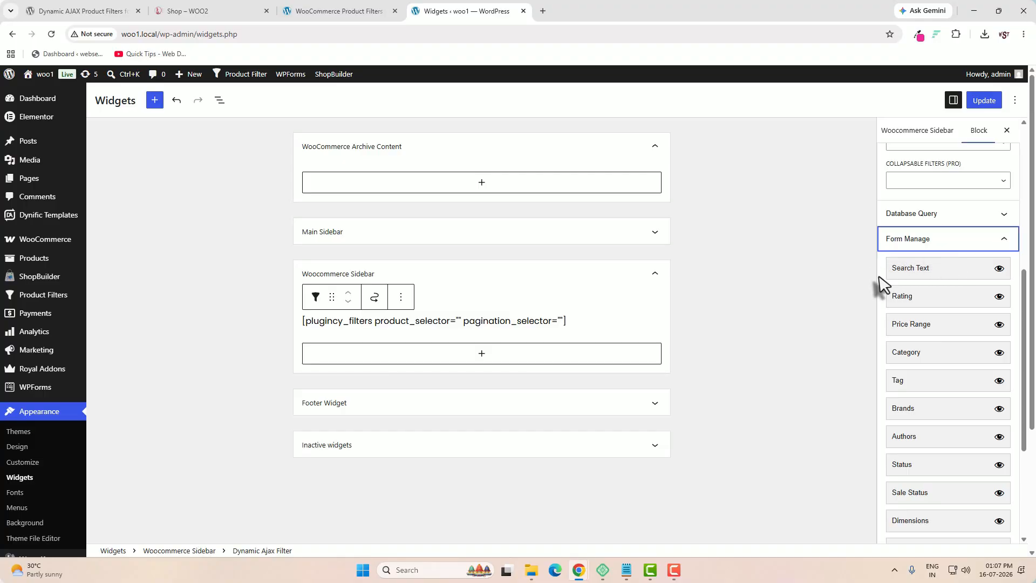
{"action": "left_click", "coordinate": [209, 16]}
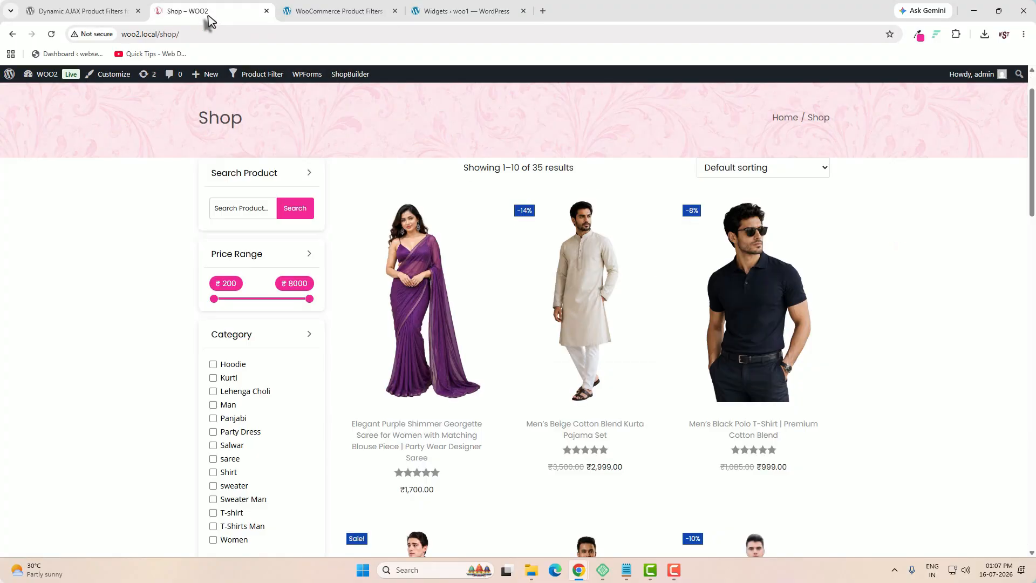
{"action": "left_click", "coordinate": [461, 15]}
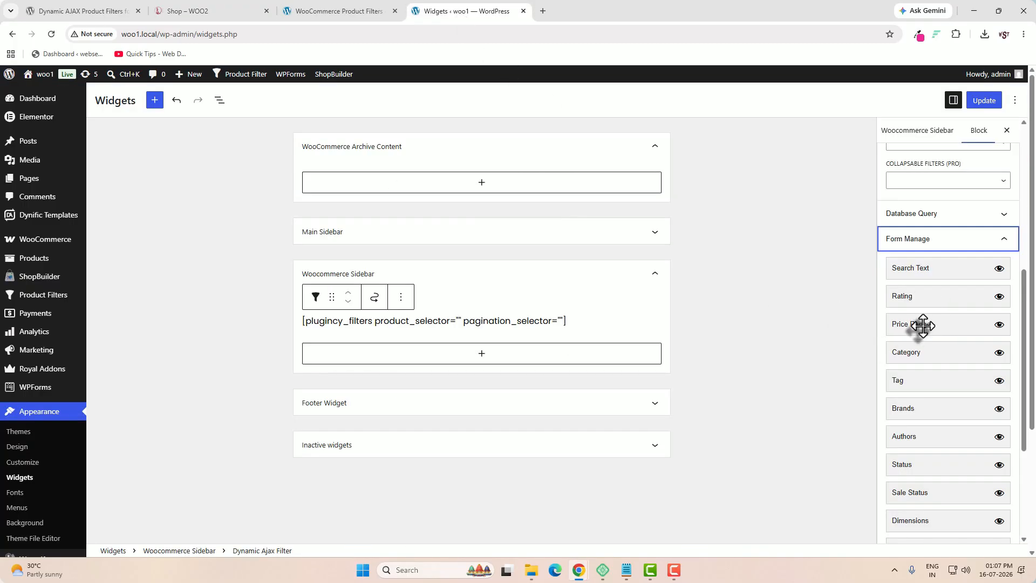
{"action": "left_click_drag", "start_coordinate": [923, 326], "coordinate": [948, 296]}
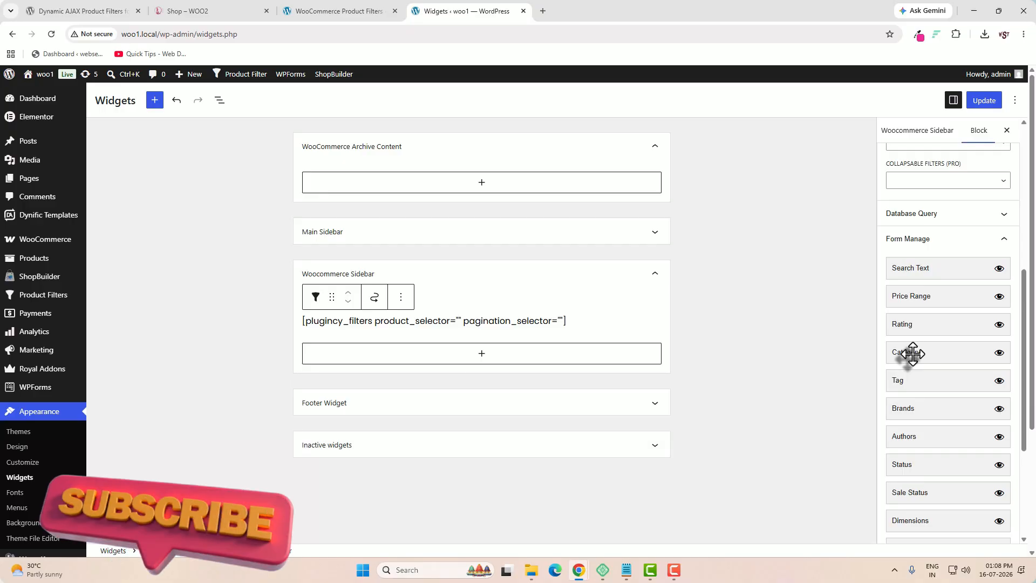
{"action": "left_click_drag", "start_coordinate": [913, 354], "coordinate": [914, 324]}
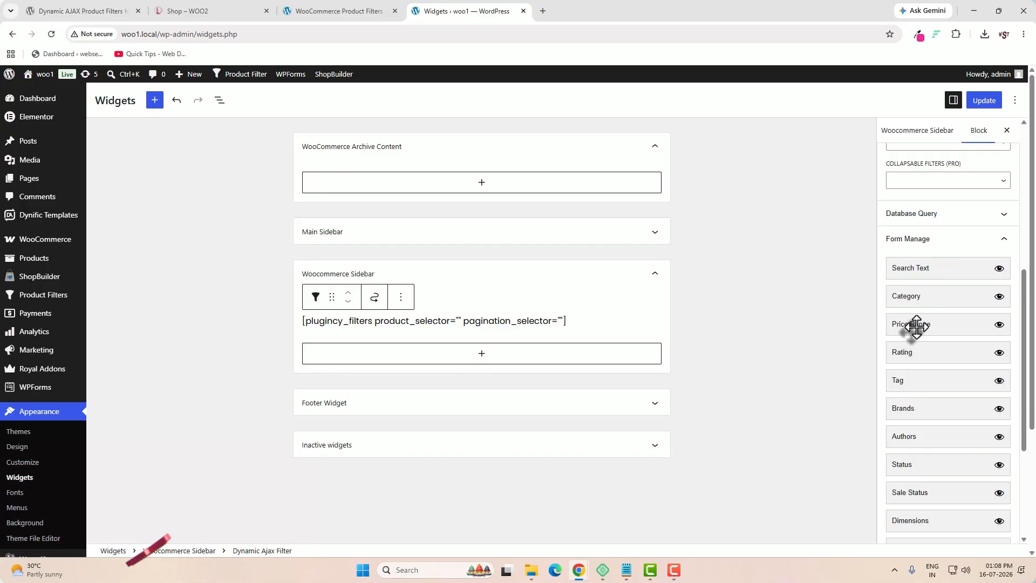
{"action": "left_click_drag", "start_coordinate": [916, 309], "coordinate": [910, 330]}
Step: Check the WOO2 shop's filter order and move Brands directly below Category in the block's filter list
{"action": "left_click", "coordinate": [187, 11]}
{"action": "scroll", "coordinate": [335, 305], "scroll_direction": "down", "scroll_amount": 5}
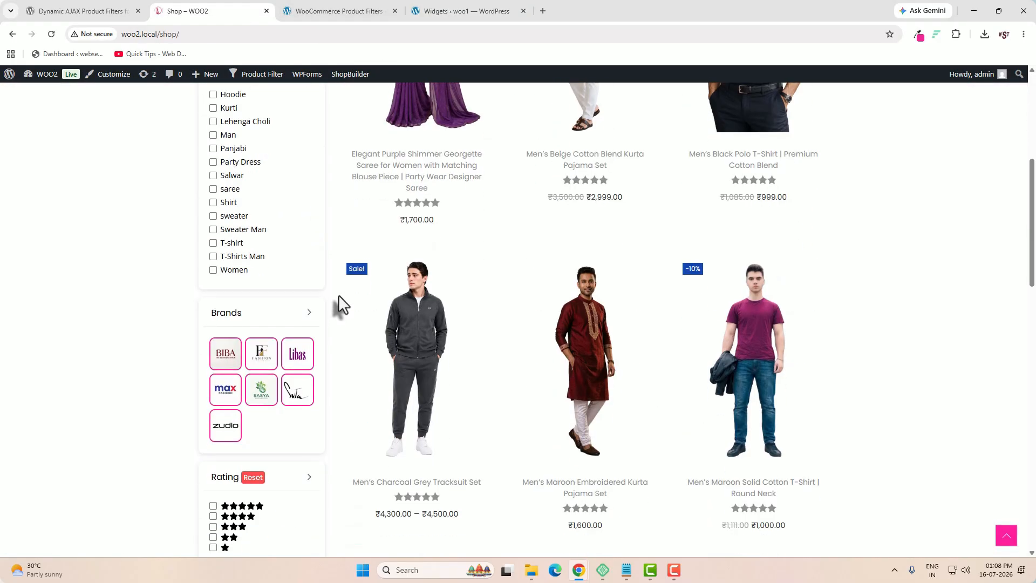
{"action": "left_click", "coordinate": [467, 12]}
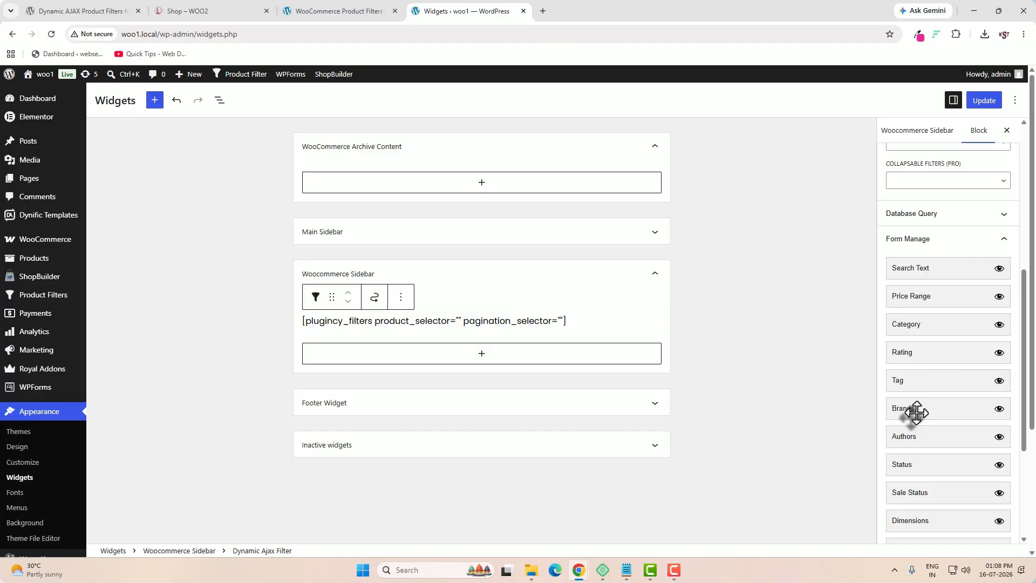
{"action": "left_click_drag", "start_coordinate": [914, 414], "coordinate": [923, 361]}
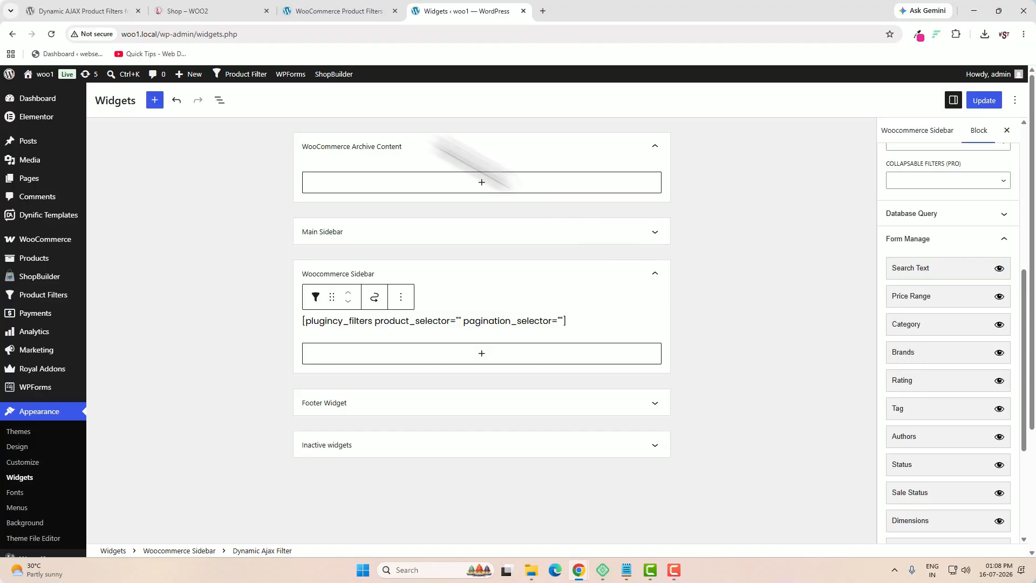
Step: Following the WOO2 shop's filter order, move Color and then Size directly below Rating in the block's filter list
{"action": "left_click", "coordinate": [226, 12]}
{"action": "scroll", "coordinate": [297, 356], "scroll_direction": "down", "scroll_amount": 4}
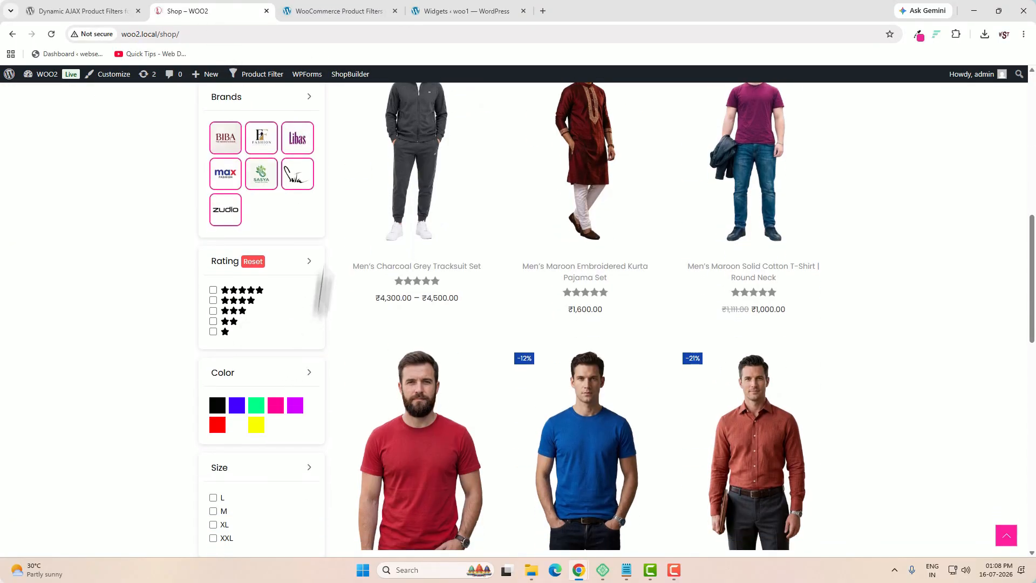
{"action": "left_click", "coordinate": [467, 11]}
{"action": "scroll", "coordinate": [906, 326], "scroll_direction": "down", "scroll_amount": 1}
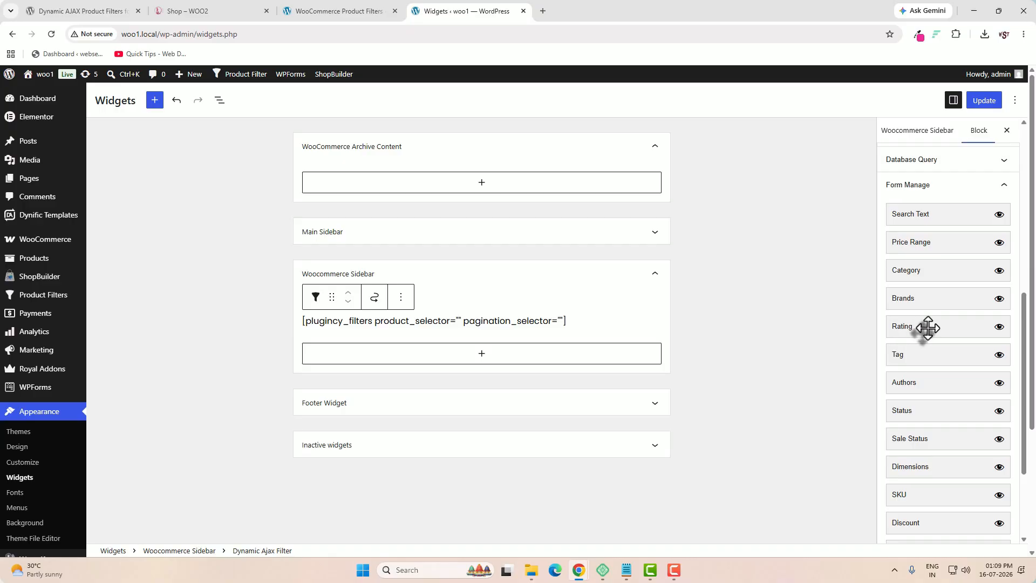
{"action": "left_click", "coordinate": [216, 14]}
{"action": "left_click", "coordinate": [464, 11]}
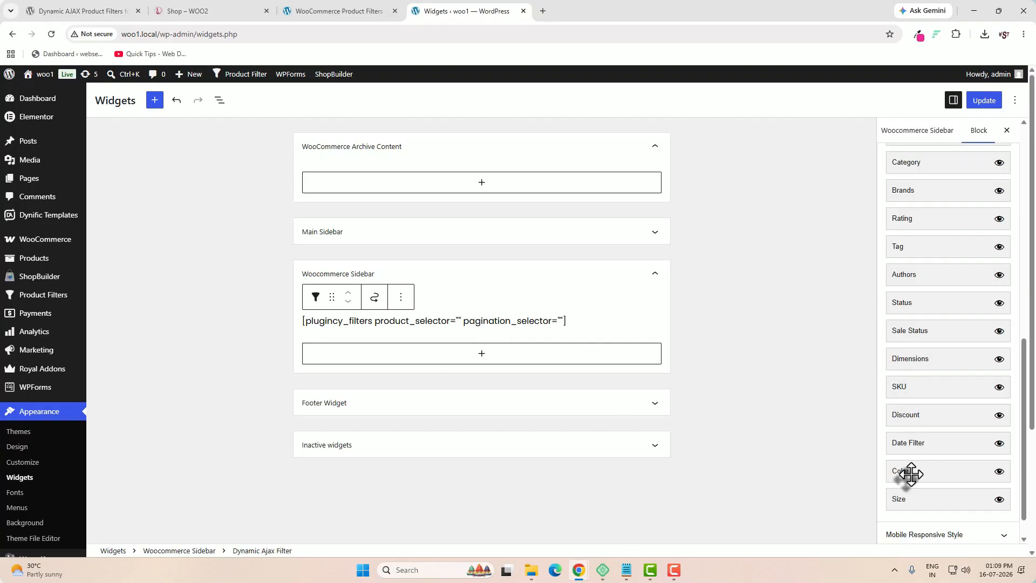
{"action": "left_click_drag", "start_coordinate": [911, 474], "coordinate": [905, 241]}
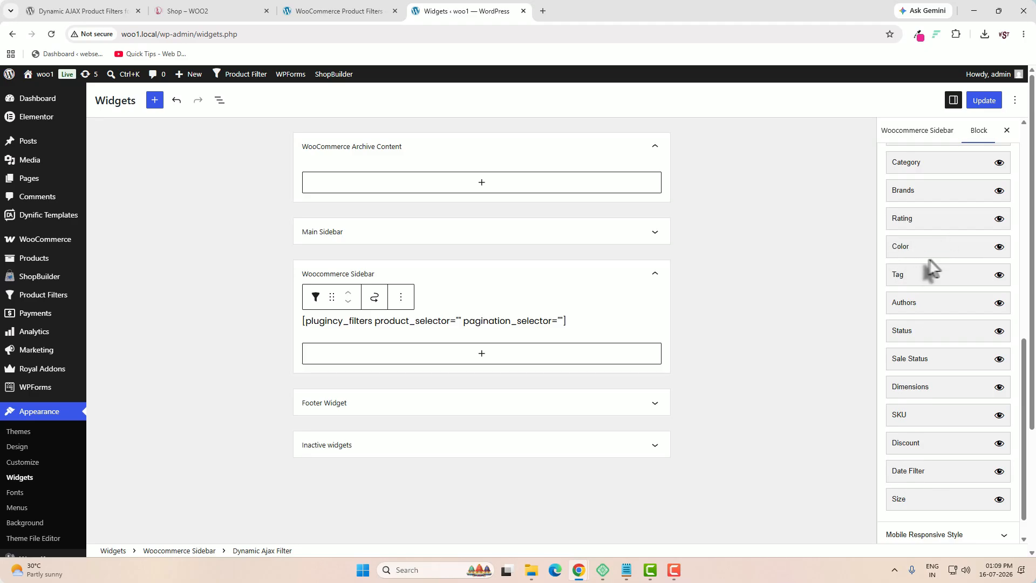
{"action": "left_click_drag", "start_coordinate": [911, 504], "coordinate": [912, 302]}
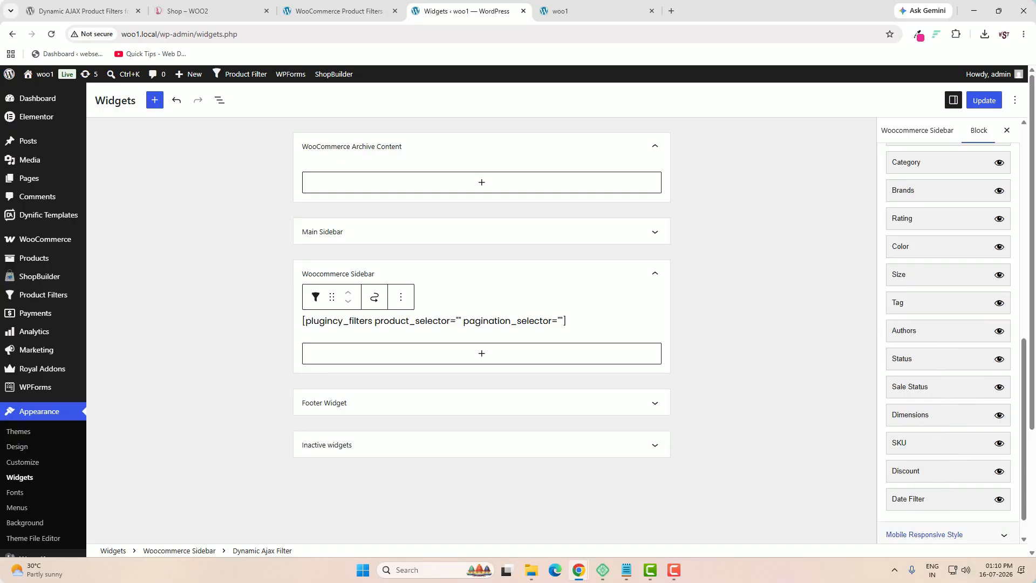
Step: Save the widget changes and review the filter sidebar on the woo1 shop page
{"action": "left_click", "coordinate": [985, 103]}
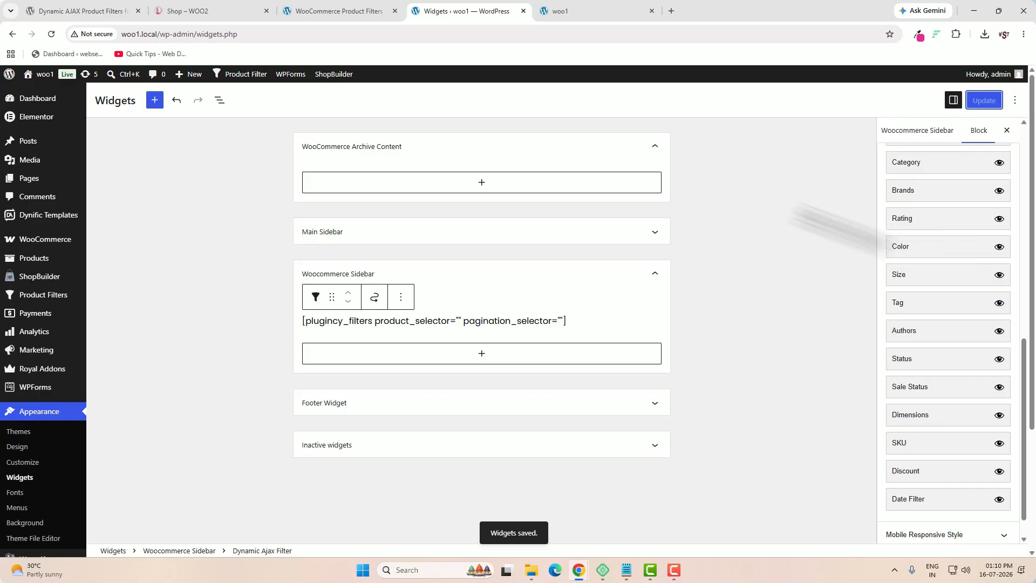
{"action": "left_click", "coordinate": [593, 12]}
{"action": "left_click", "coordinate": [559, 108]}
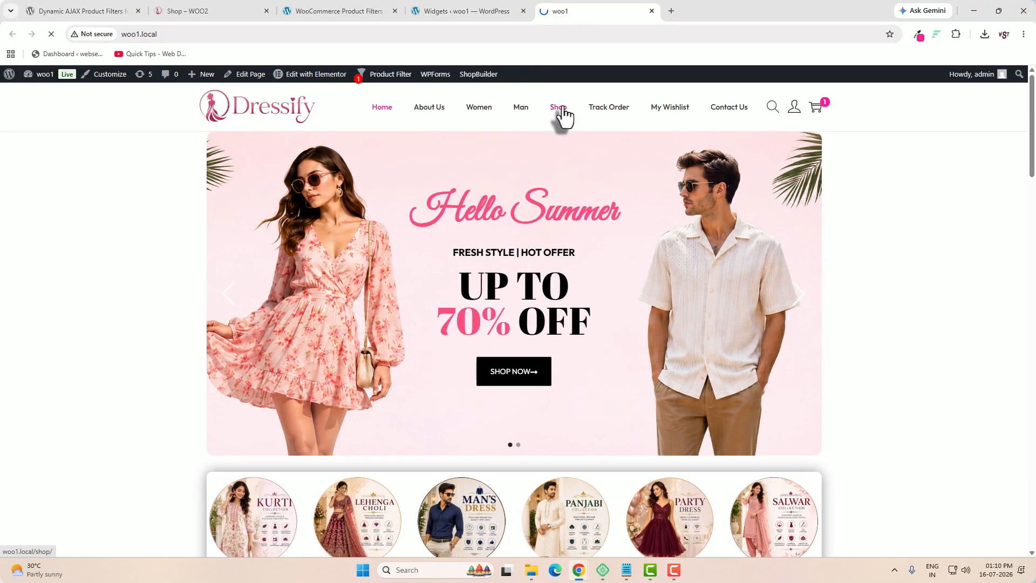
{"action": "scroll", "coordinate": [620, 348], "scroll_direction": "down", "scroll_amount": 10}
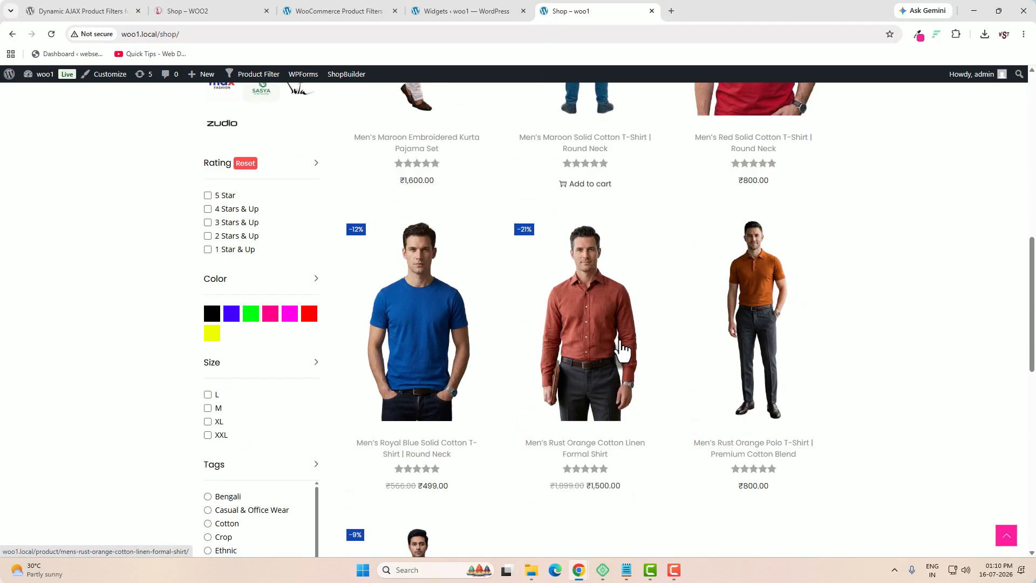
{"action": "scroll", "coordinate": [621, 348], "scroll_direction": "down", "scroll_amount": 6}
{"action": "scroll", "coordinate": [618, 351], "scroll_direction": "up", "scroll_amount": 15}
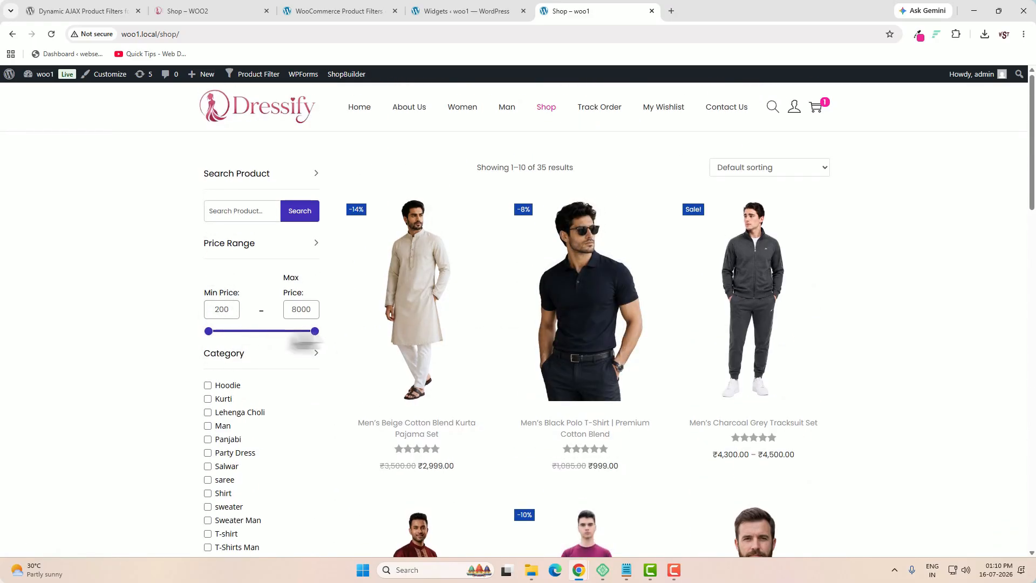
Step: Compare with the WOO2 shop, then set the Price filter's display style to Slider in woo1's Form Style settings and save
{"action": "key", "text": "ctrl+2"}
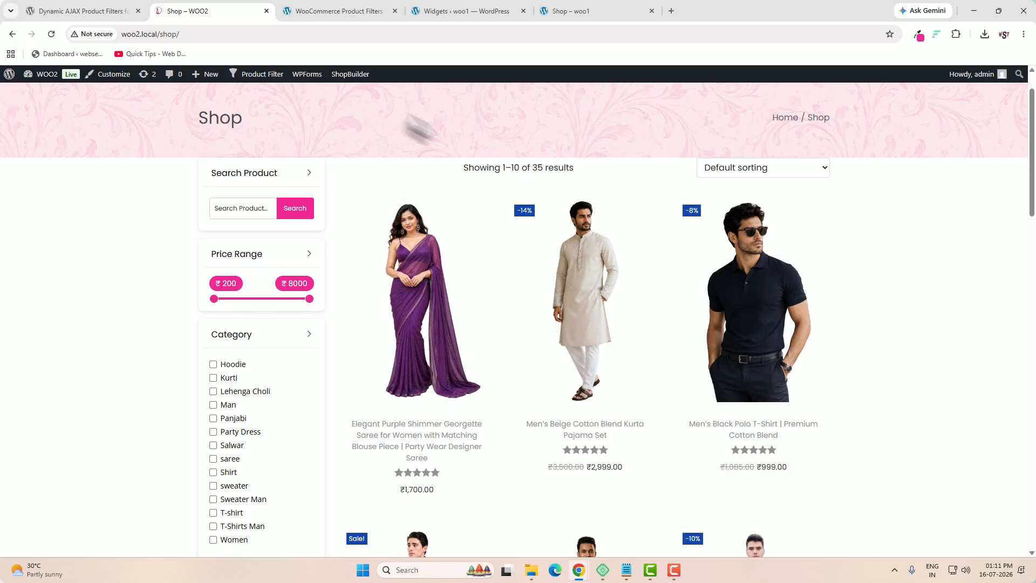
{"action": "left_click", "coordinate": [354, 11]}
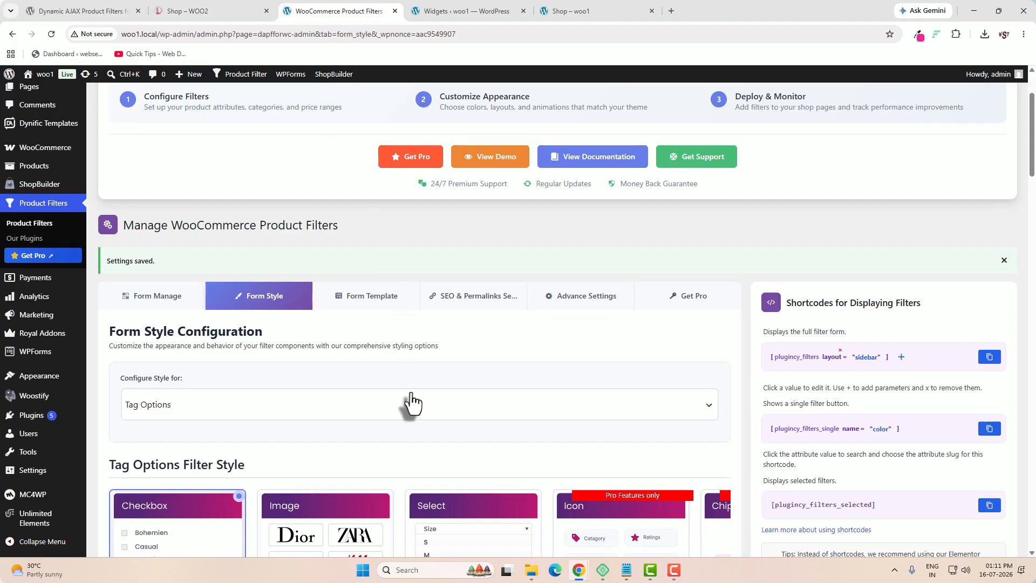
{"action": "scroll", "coordinate": [412, 402], "scroll_direction": "down", "scroll_amount": 2}
{"action": "left_click", "coordinate": [196, 296]}
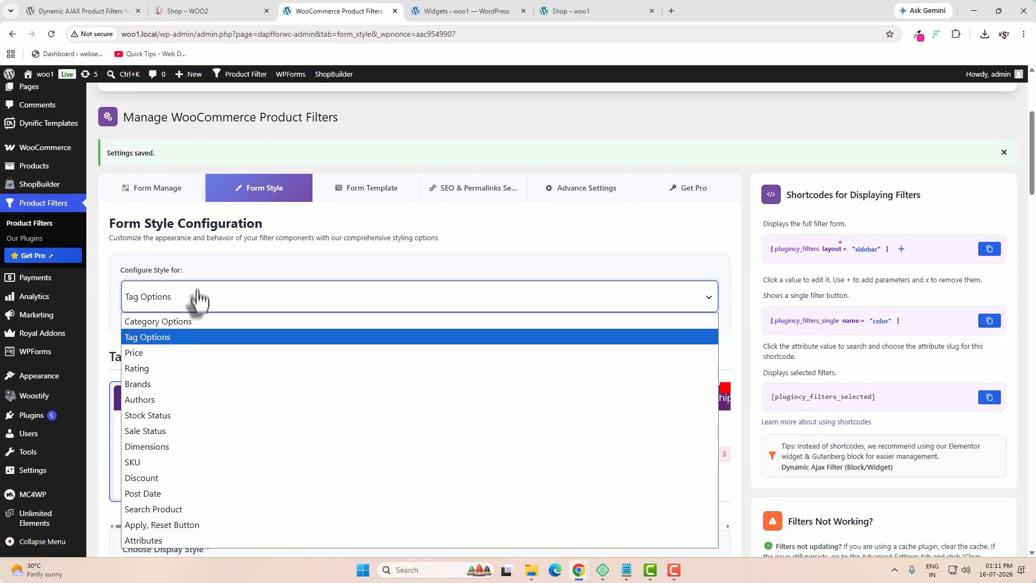
{"action": "left_click", "coordinate": [177, 353]}
{"action": "scroll", "coordinate": [324, 389], "scroll_direction": "down", "scroll_amount": 3}
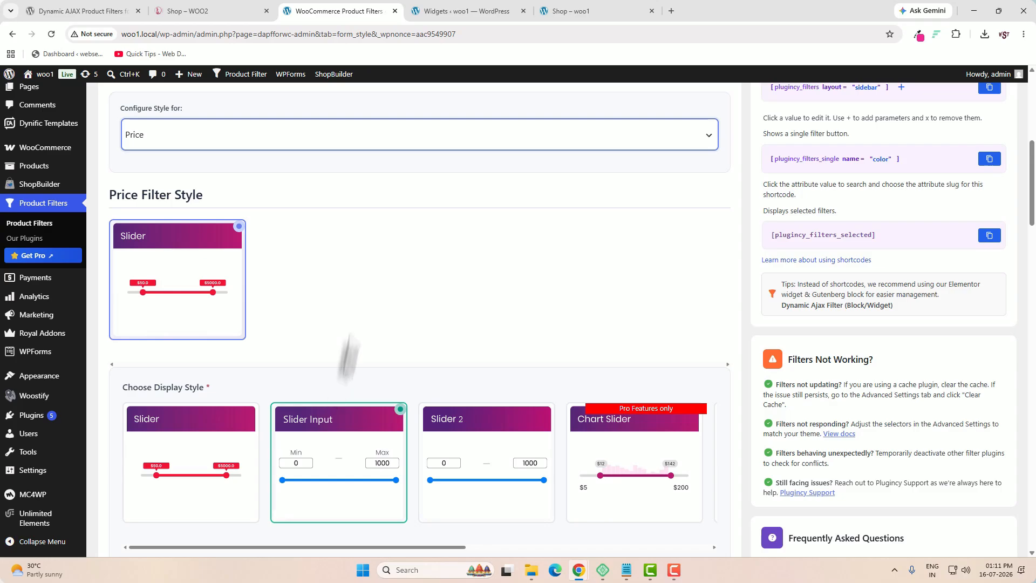
{"action": "left_click", "coordinate": [207, 470]}
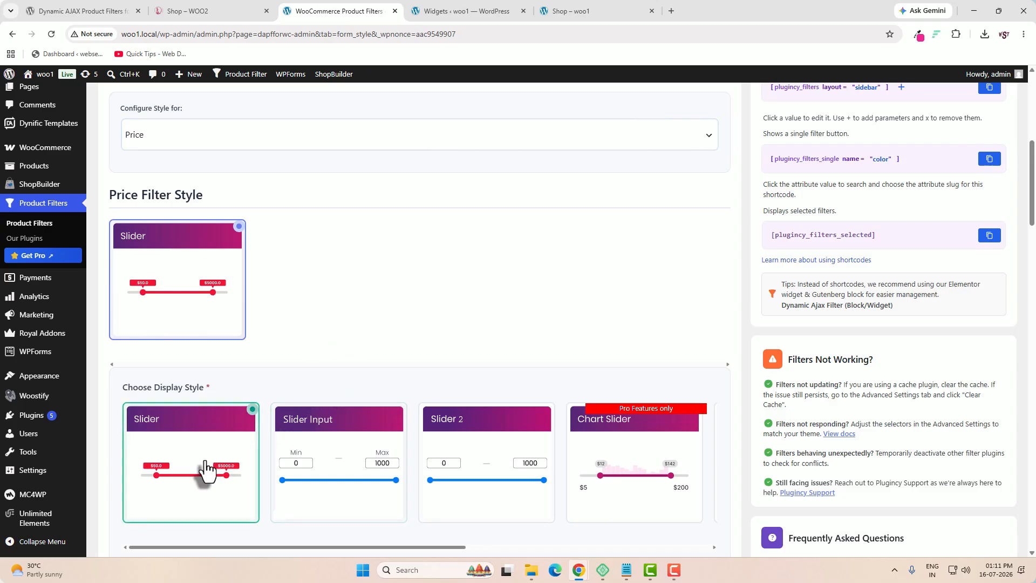
{"action": "scroll", "coordinate": [442, 380], "scroll_direction": "down", "scroll_amount": 8}
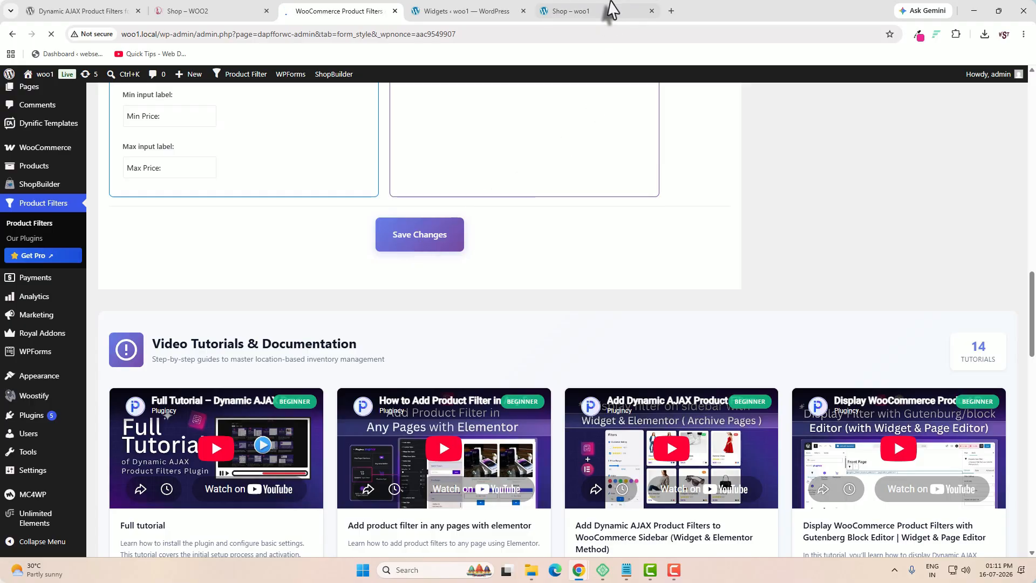
Step: Reload the woo1 shop page and inspect the Price Range filter's display style
{"action": "left_click", "coordinate": [608, 11]}
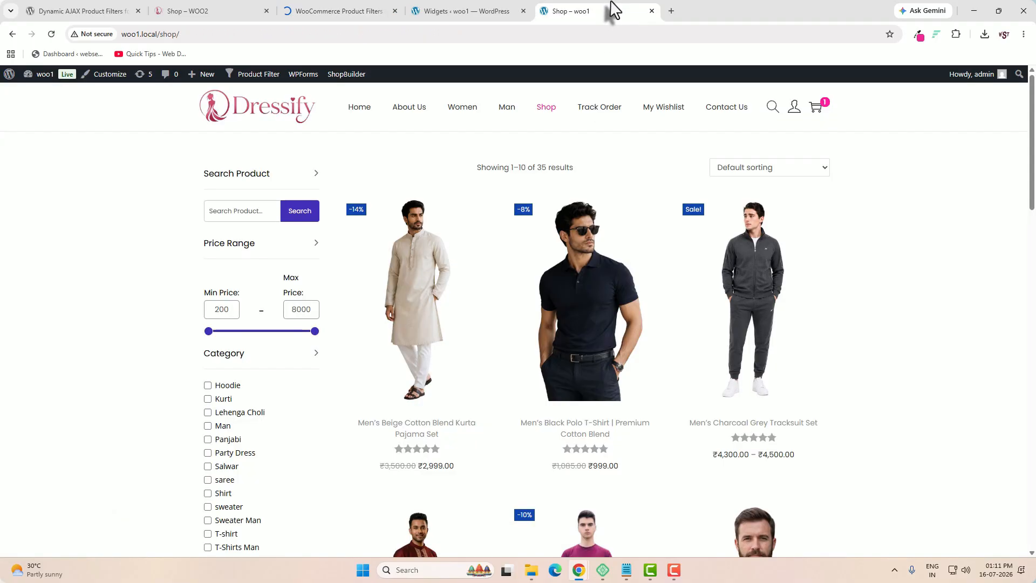
{"action": "left_click", "coordinate": [51, 33]}
{"action": "scroll", "coordinate": [291, 369], "scroll_direction": "down", "scroll_amount": 5}
{"action": "scroll", "coordinate": [278, 407], "scroll_direction": "up", "scroll_amount": 5}
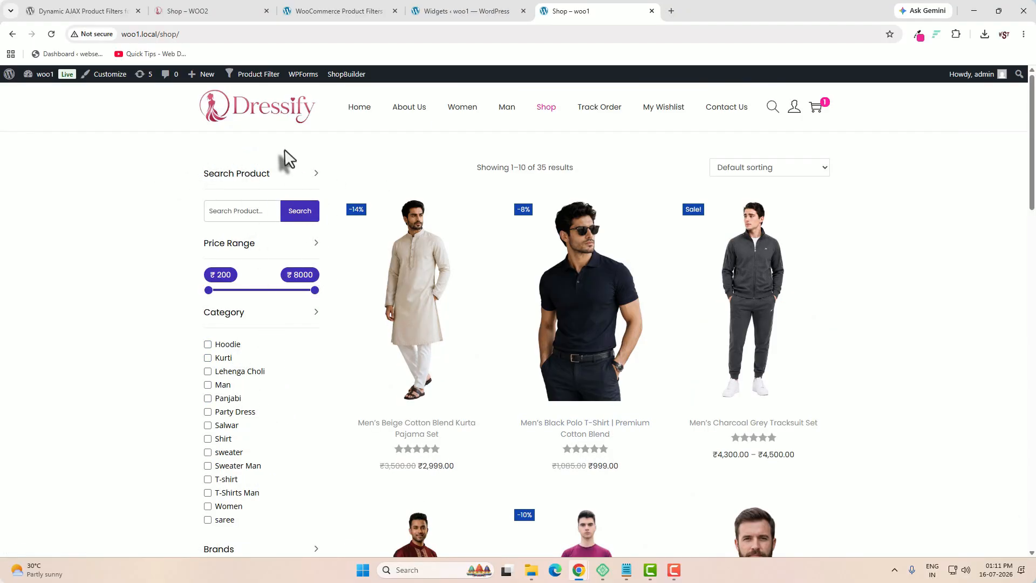
Step: Examine the colors and box styling of the filter sections on the WOO2 shop page
{"action": "left_click", "coordinate": [220, 17]}
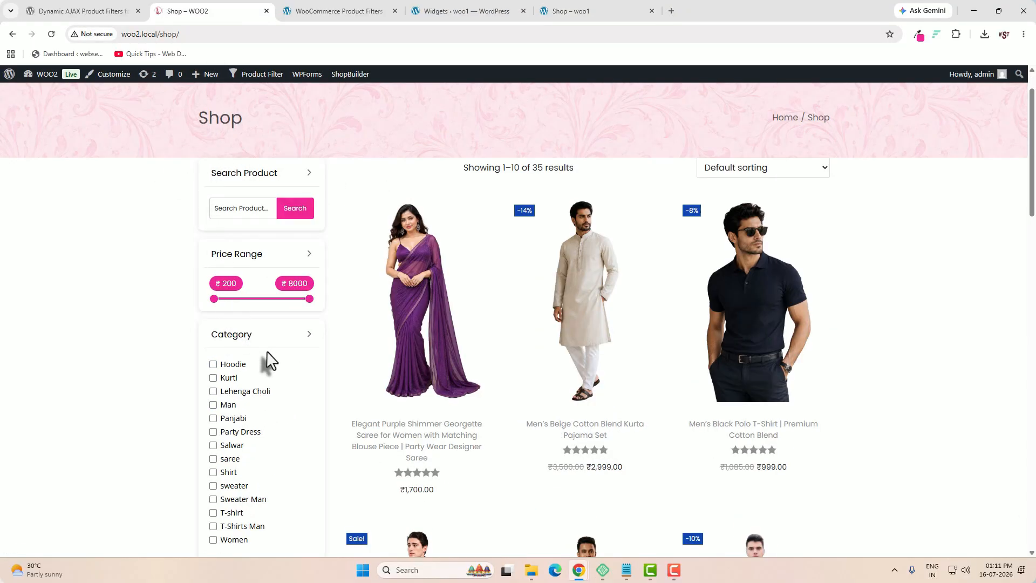
{"action": "scroll", "coordinate": [268, 360], "scroll_direction": "down", "scroll_amount": 3}
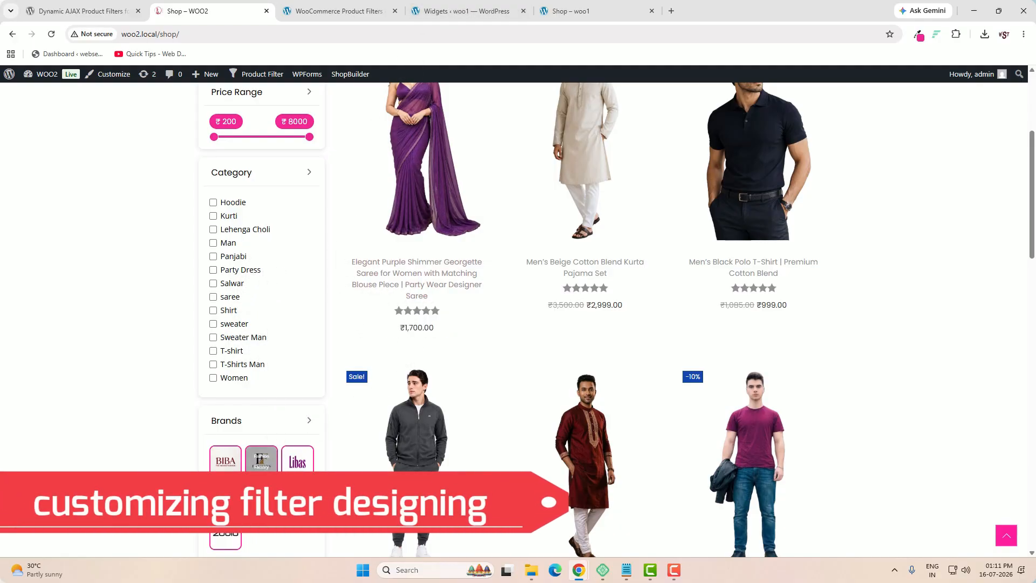
{"action": "scroll", "coordinate": [261, 459], "scroll_direction": "up", "scroll_amount": 2}
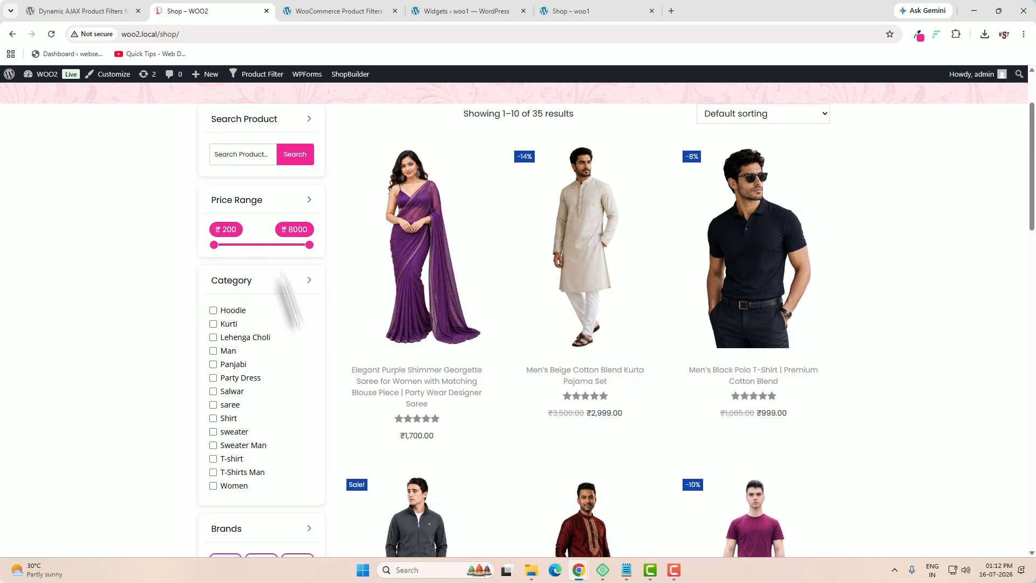
Step: Return to woo1's Product Filters settings, postpone the review request and activate the Elevated Template as the form template
{"action": "left_click", "coordinate": [361, 13]}
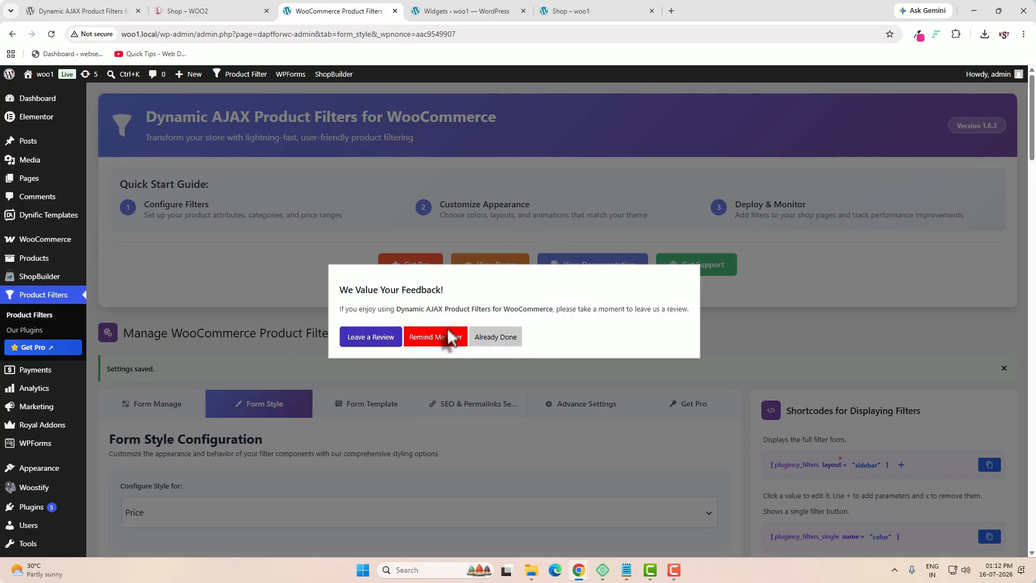
{"action": "left_click", "coordinate": [445, 341]}
{"action": "scroll", "coordinate": [569, 352], "scroll_direction": "down", "scroll_amount": 3}
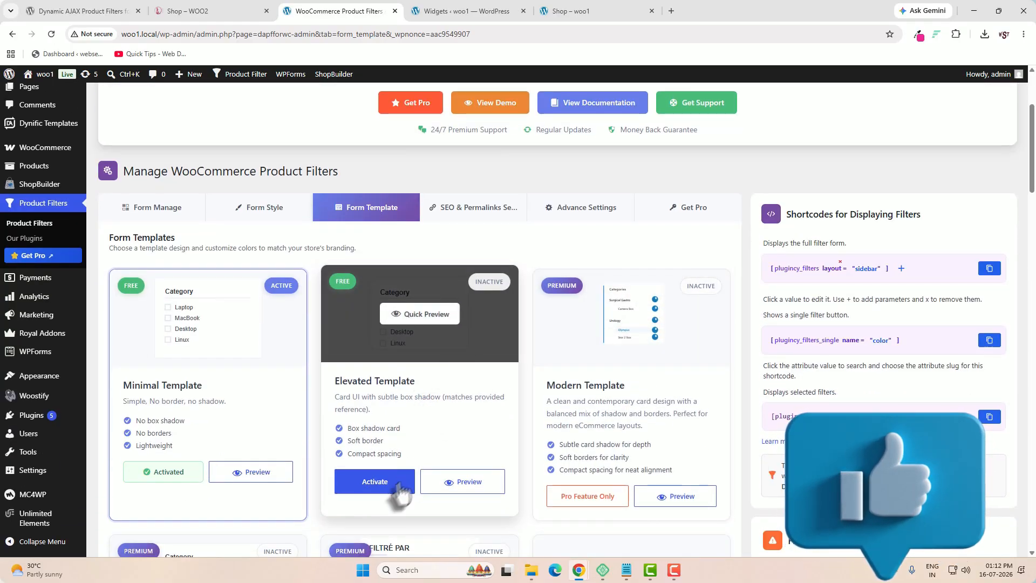
{"action": "left_click", "coordinate": [377, 491]}
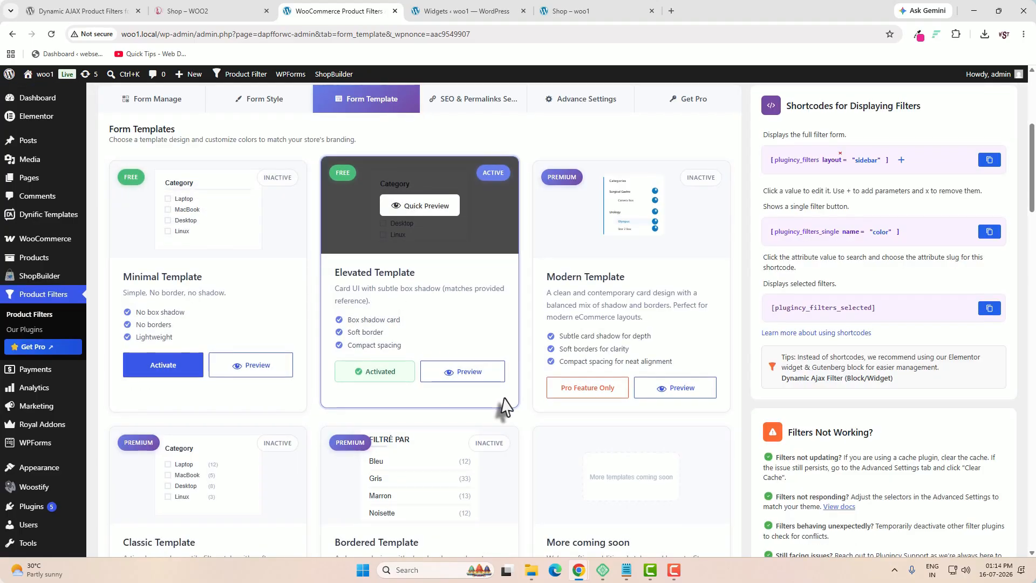
Step: Check WOO2's pink accent, then set the Primary Color in woo1's template Color Settings to #f22894 and save the changes
{"action": "scroll", "coordinate": [504, 406], "scroll_direction": "down", "scroll_amount": 8}
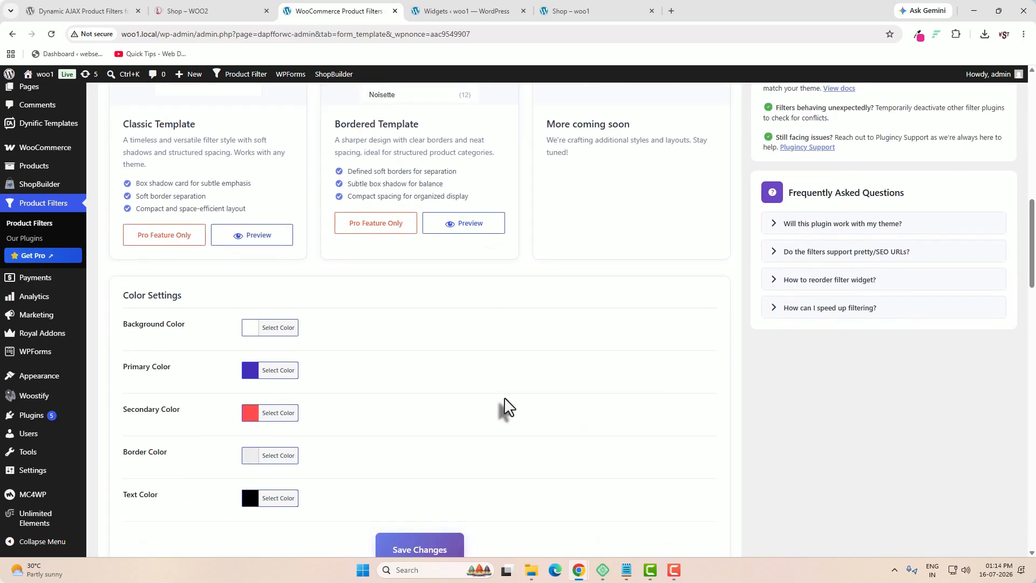
{"action": "left_click", "coordinate": [200, 22]}
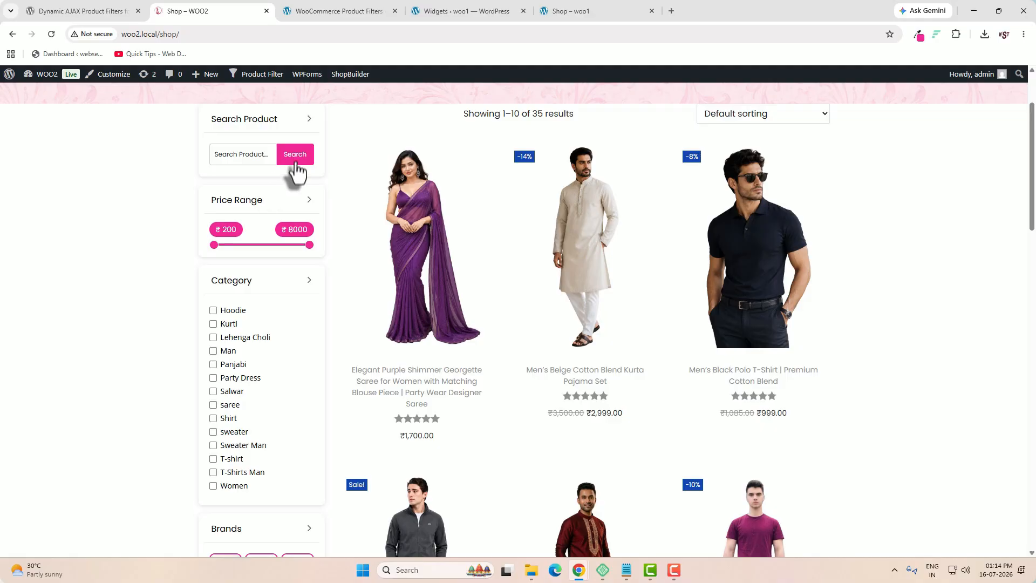
{"action": "left_click", "coordinate": [357, 13]}
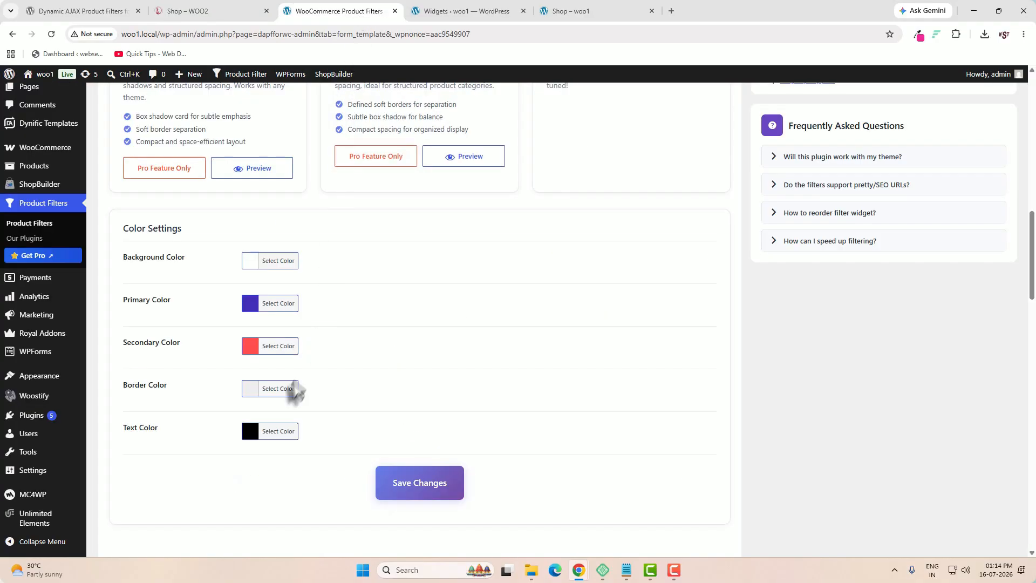
{"action": "left_click", "coordinate": [912, 34]}
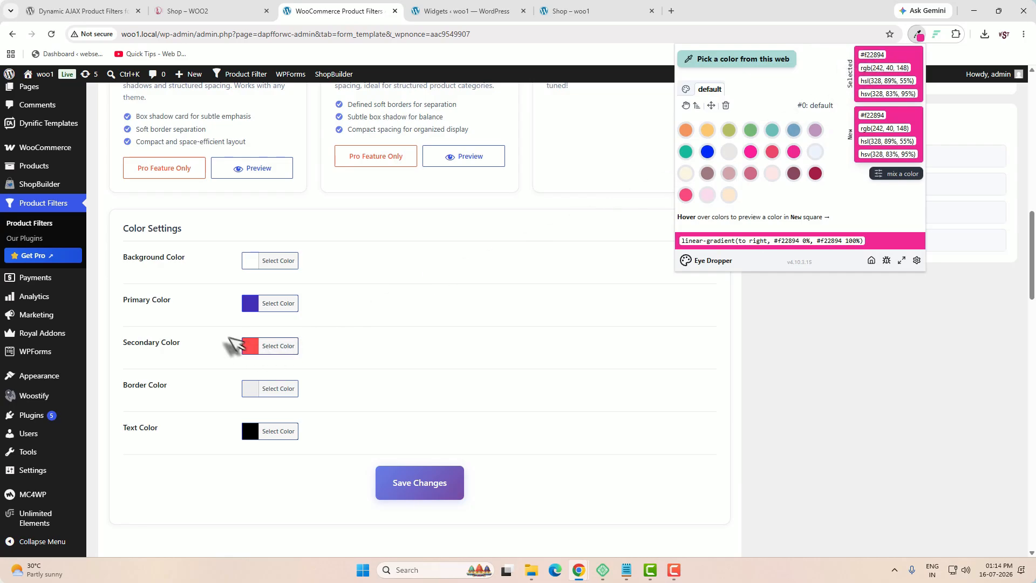
{"action": "left_click", "coordinate": [248, 311]}
{"action": "left_click", "coordinate": [355, 311]}
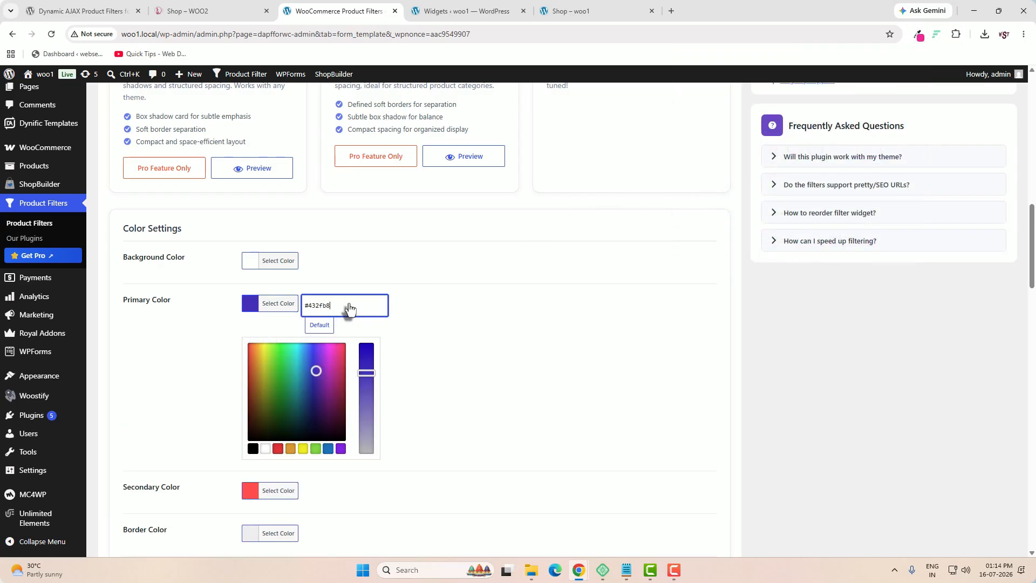
{"action": "type", "text": "#f22894"}
{"action": "left_click", "coordinate": [431, 482]}
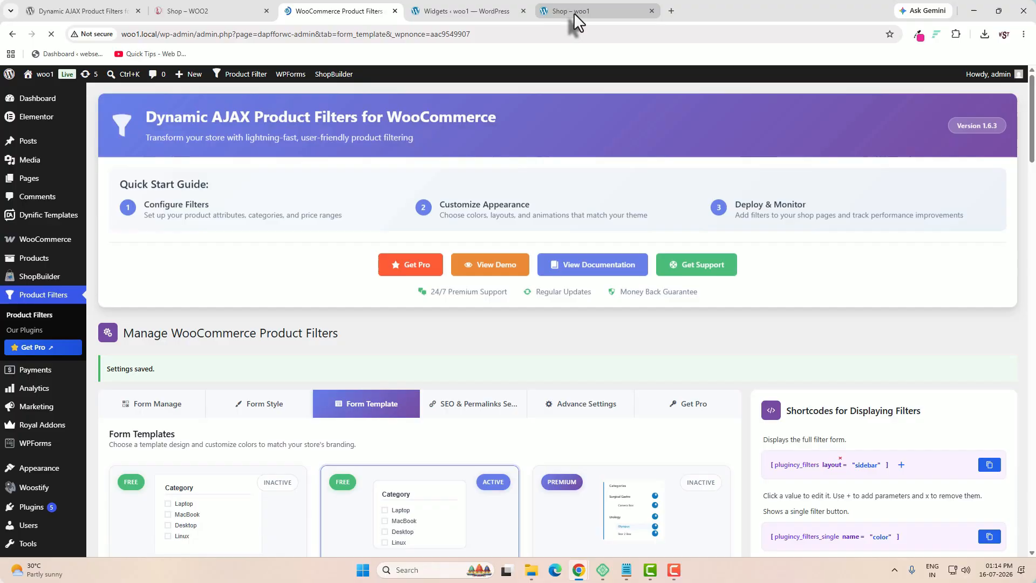
Step: Reload the woo1 shop page and review the filter sidebar's card design and accent color
{"action": "left_click", "coordinate": [573, 11]}
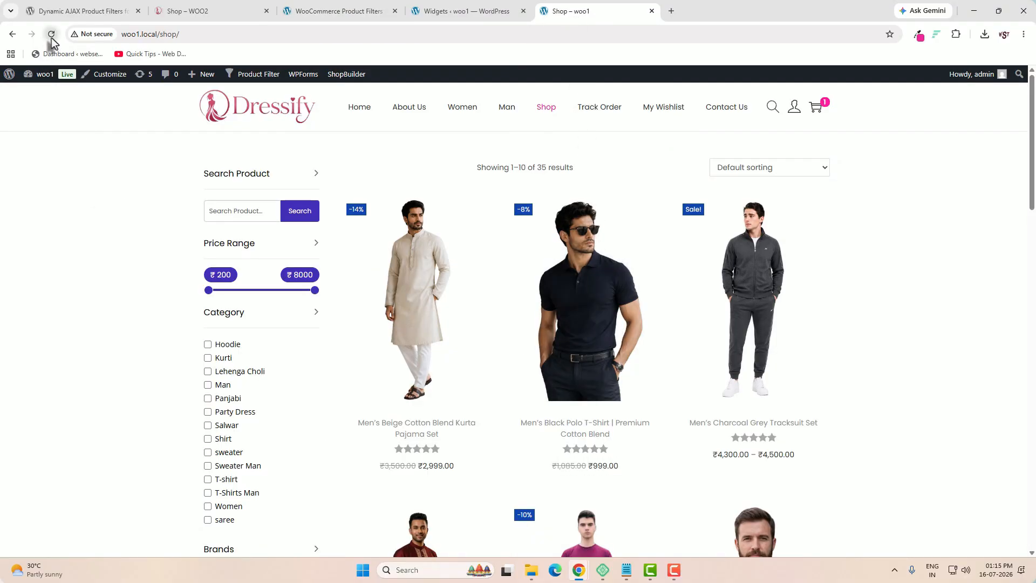
{"action": "scroll", "coordinate": [347, 382], "scroll_direction": "down", "scroll_amount": 5}
{"action": "scroll", "coordinate": [347, 382], "scroll_direction": "up", "scroll_amount": 5}
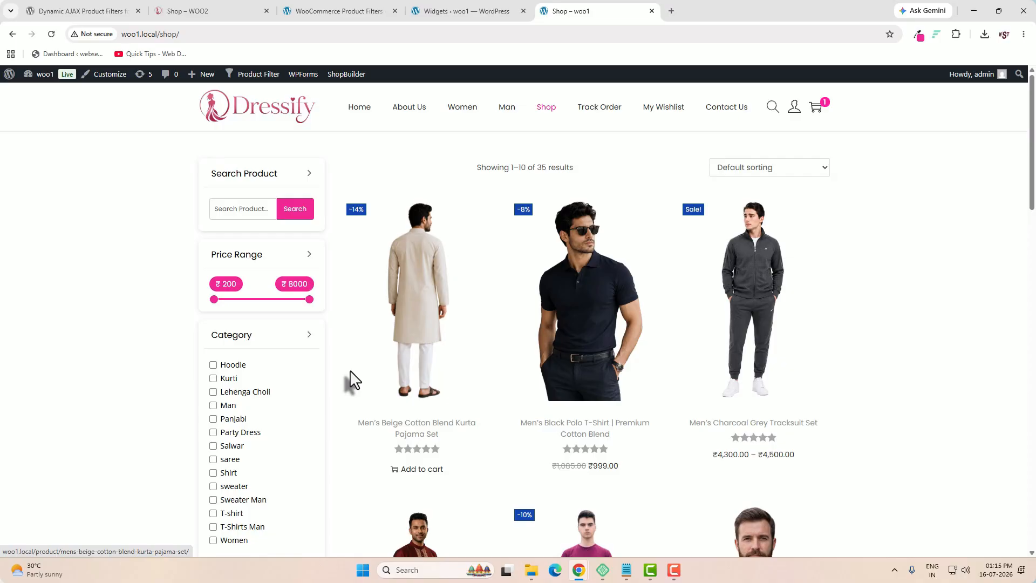
Step: Inspect the woo1 shop page in a Pixel 7 device preview and examine its mobile filter panel's layout
{"action": "right_click", "coordinate": [356, 350]}
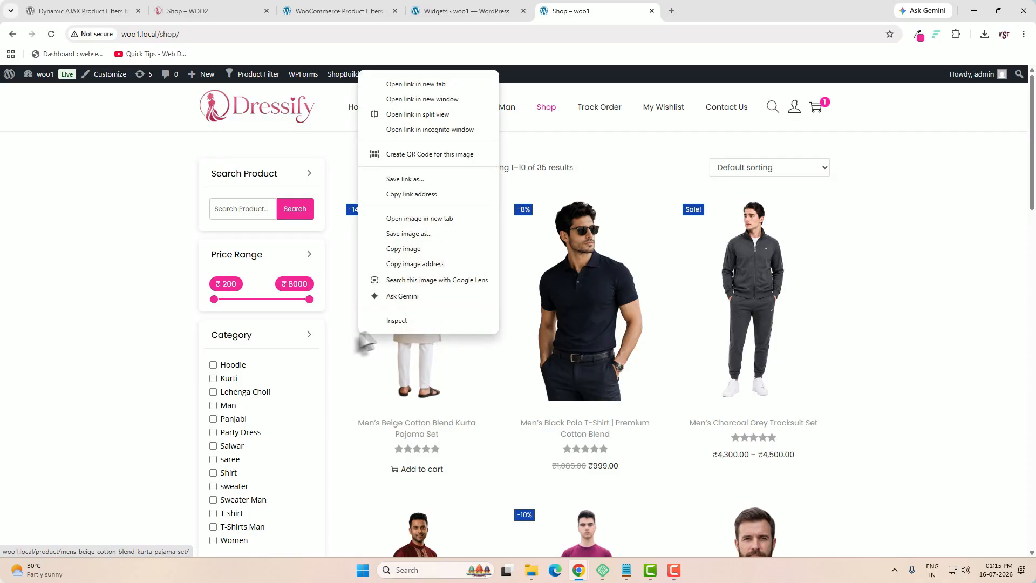
{"action": "left_click", "coordinate": [421, 323]}
{"action": "left_click", "coordinate": [255, 72]}
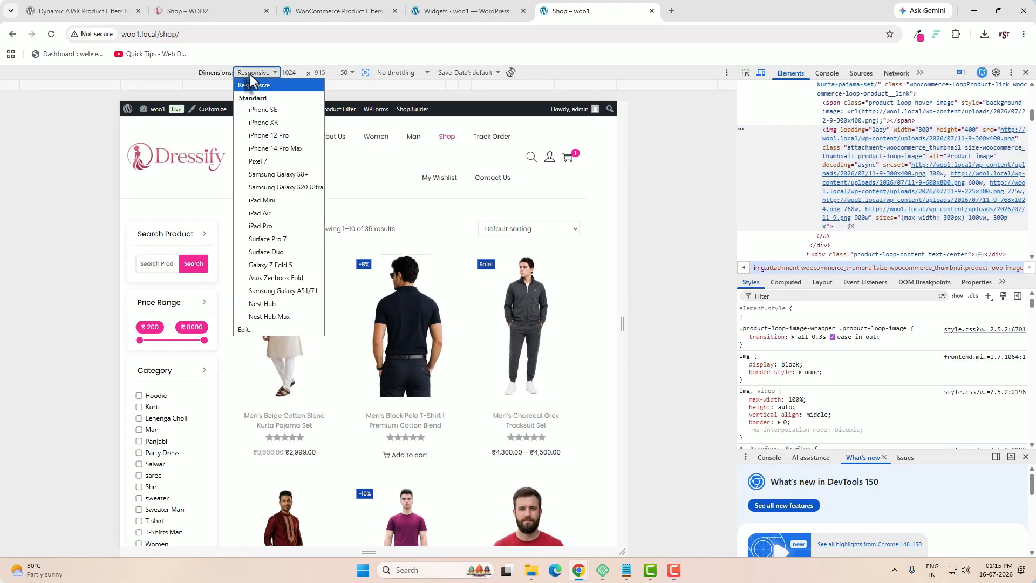
{"action": "left_click", "coordinate": [269, 161]}
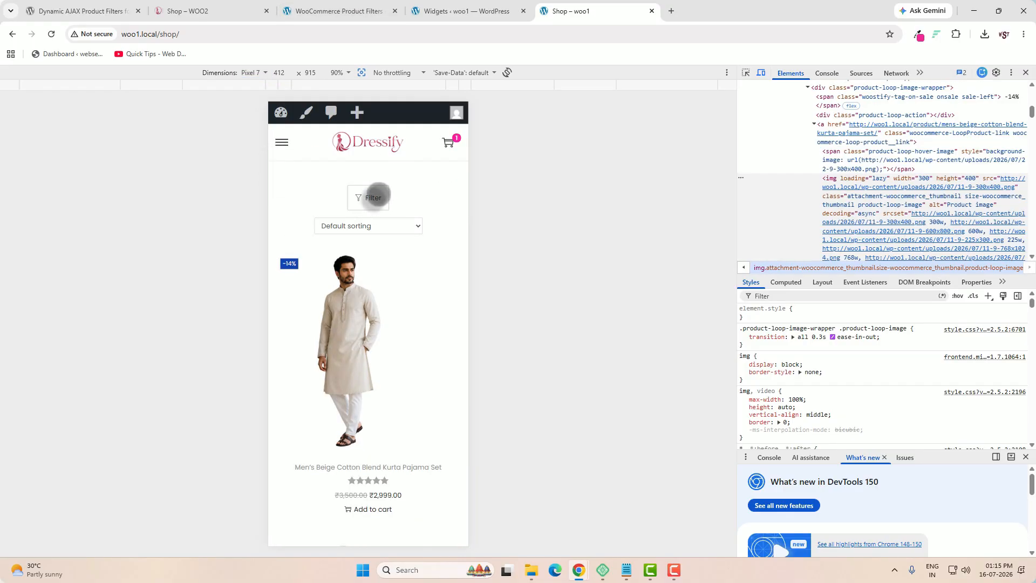
{"action": "left_click", "coordinate": [375, 198]}
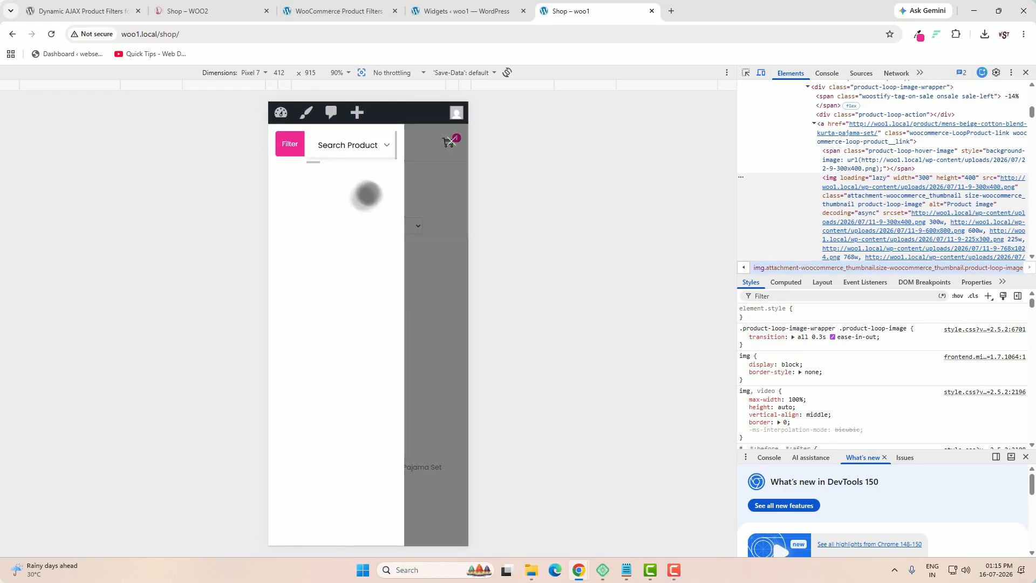
{"action": "left_click_drag", "start_coordinate": [349, 145], "coordinate": [279, 151]}
Step: Examine the mobile filter panel on the WOO2 shop for comparison, then close woo1's mobile filter panel
{"action": "left_click", "coordinate": [188, 11]}
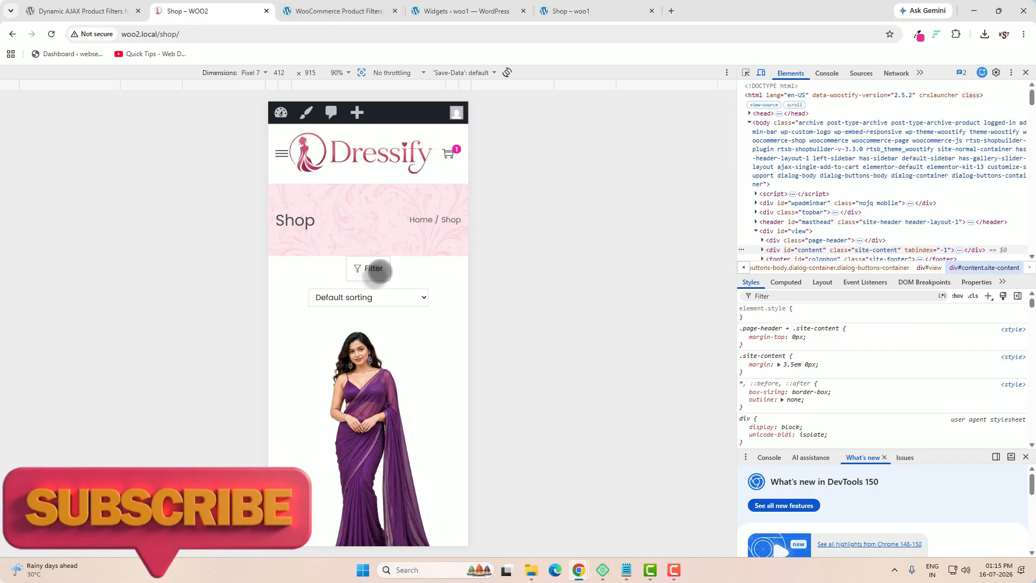
{"action": "left_click", "coordinate": [374, 269]}
{"action": "scroll", "coordinate": [358, 327], "scroll_direction": "down", "scroll_amount": 5}
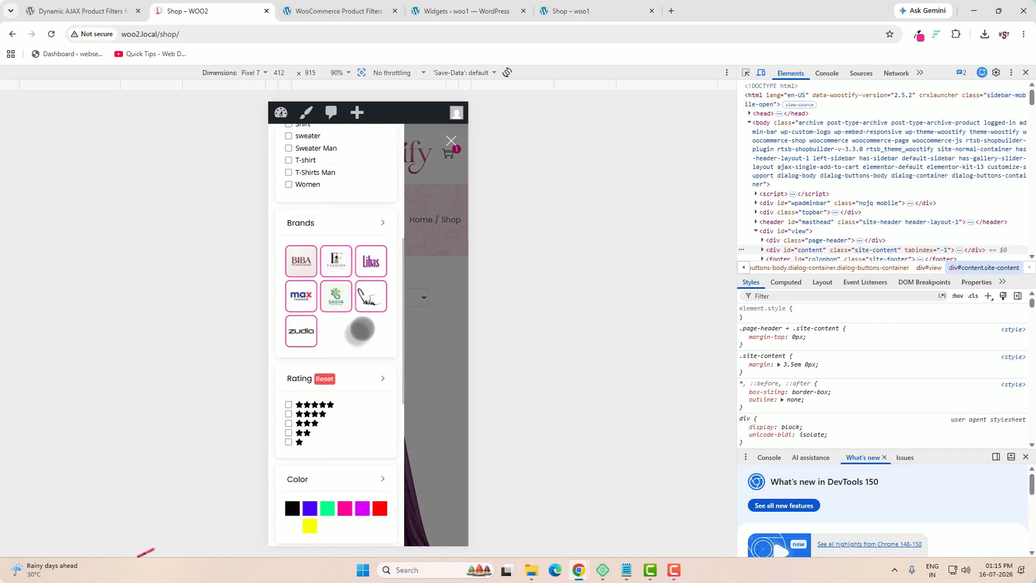
{"action": "scroll", "coordinate": [358, 329], "scroll_direction": "up", "scroll_amount": 5}
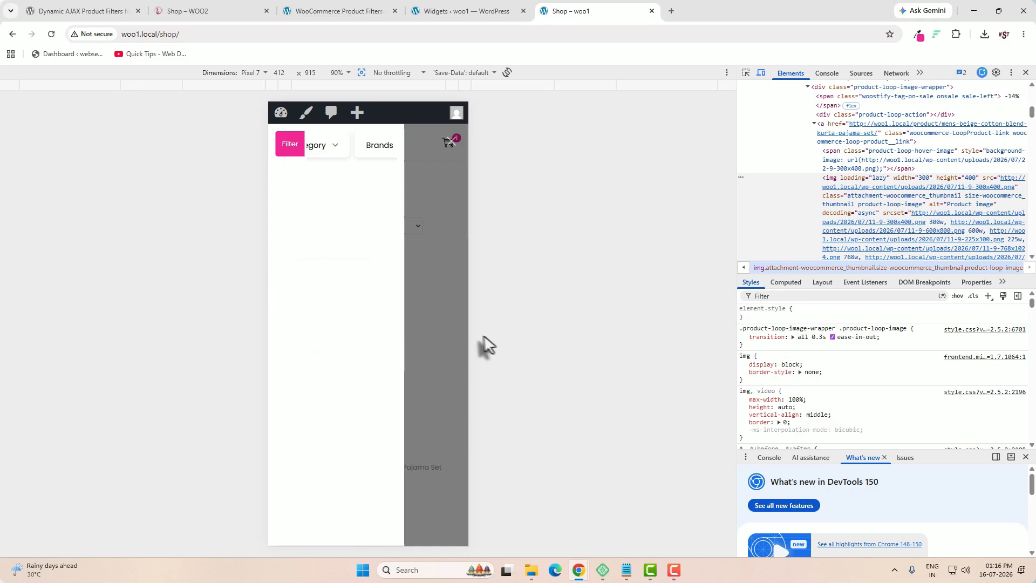
{"action": "left_click", "coordinate": [426, 347]}
Step: Set the Dynamic Ajax Filter block's Mobile Responsive Style to Style 2 in woo1's Woocommerce Sidebar widget and update the widgets
{"action": "left_click", "coordinate": [462, 11]}
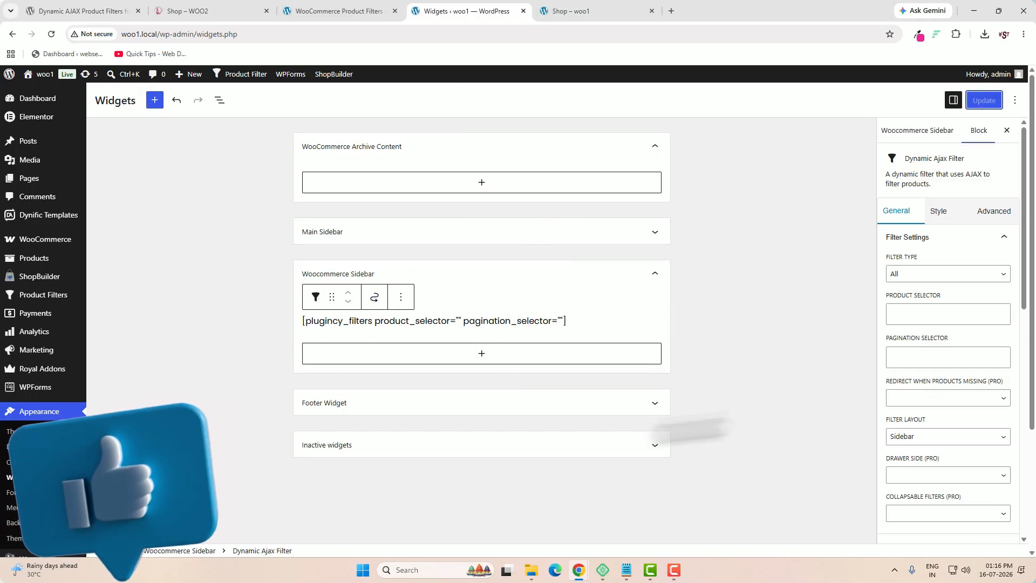
{"action": "scroll", "coordinate": [998, 469], "scroll_direction": "down", "scroll_amount": 10}
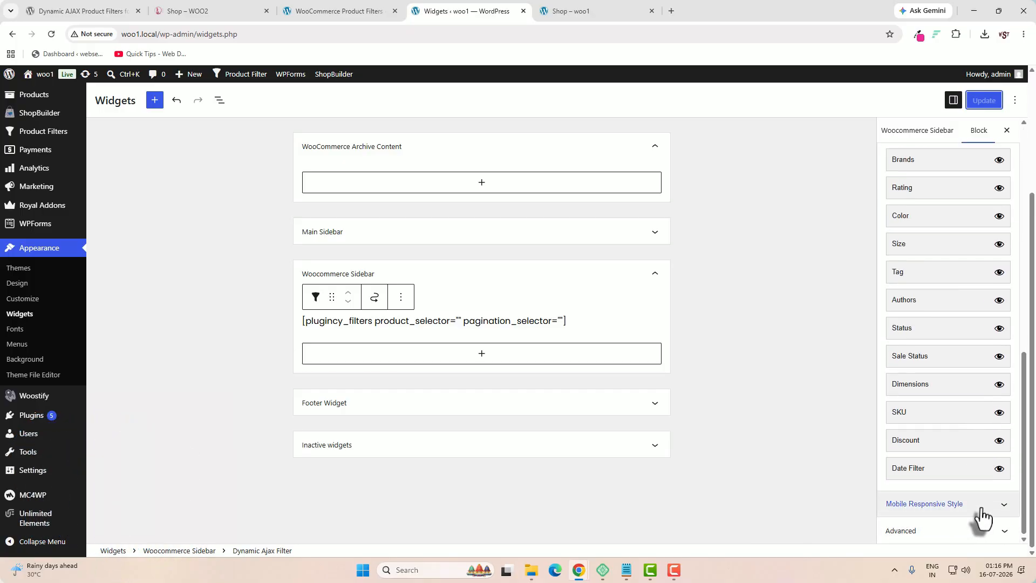
{"action": "left_click", "coordinate": [983, 504]}
{"action": "left_click", "coordinate": [948, 522]}
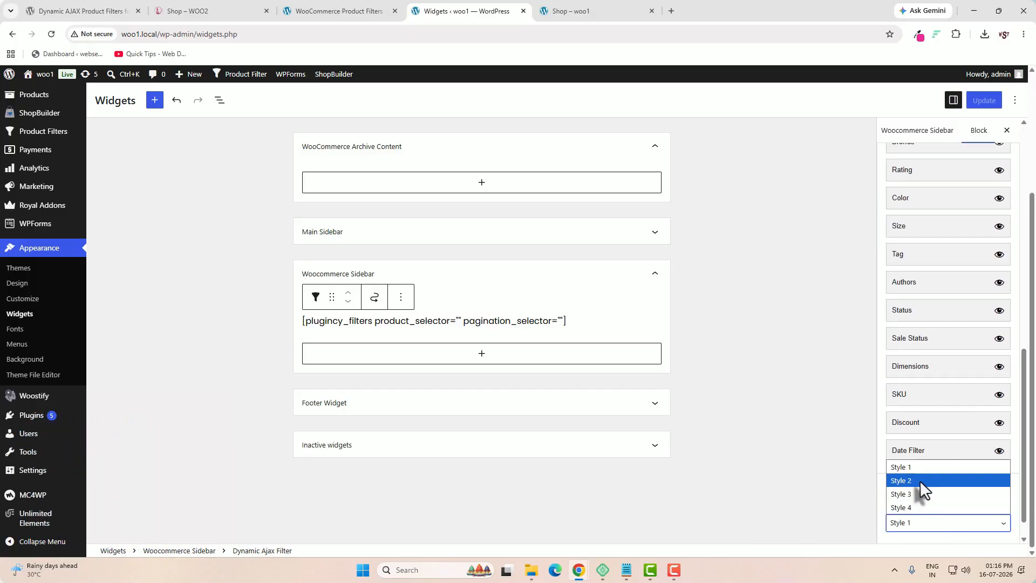
{"action": "left_click", "coordinate": [920, 481]}
{"action": "left_click", "coordinate": [918, 524]}
{"action": "left_click", "coordinate": [911, 480]}
{"action": "left_click", "coordinate": [987, 102]}
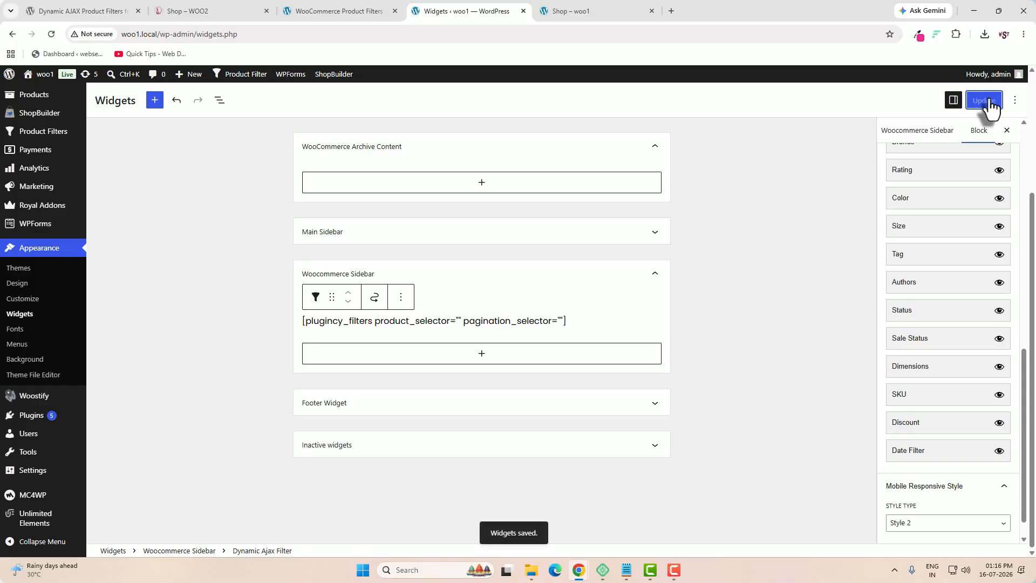
Step: Open the filter panel in woo1's mobile shop preview and review all its filter sections
{"action": "left_click", "coordinate": [596, 11]}
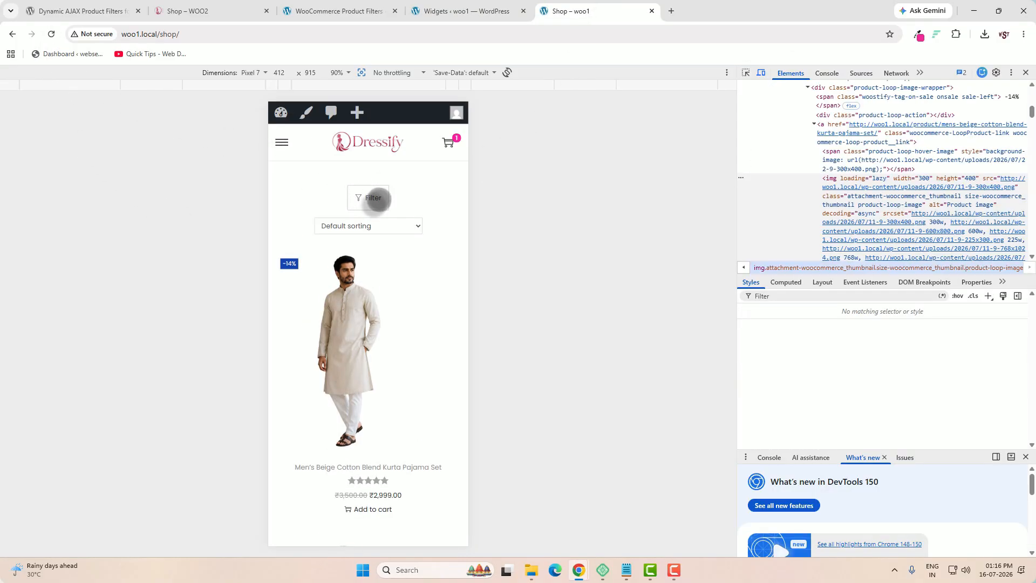
{"action": "left_click", "coordinate": [371, 199]}
{"action": "scroll", "coordinate": [370, 351], "scroll_direction": "down", "scroll_amount": 12}
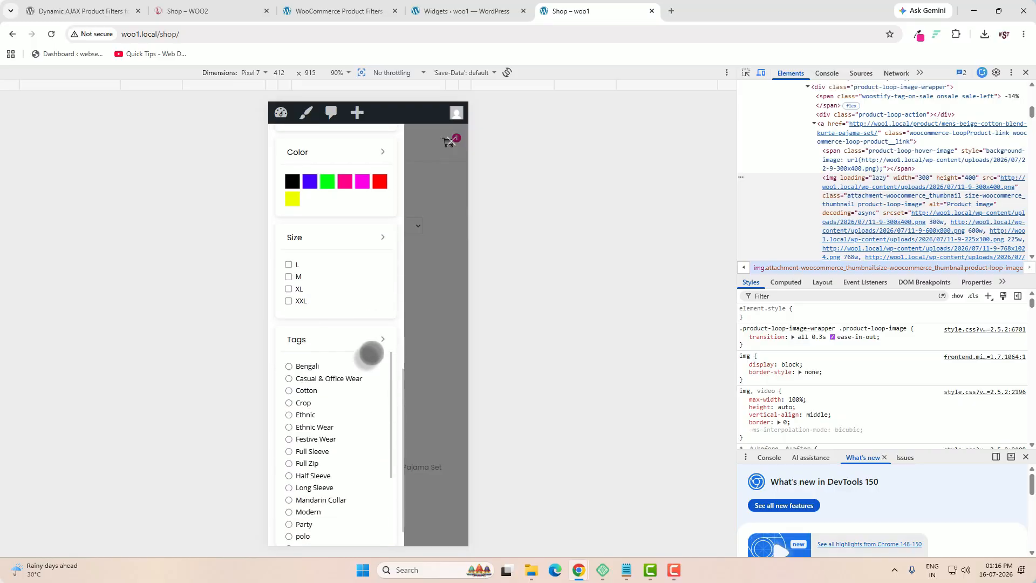
{"action": "scroll", "coordinate": [370, 354], "scroll_direction": "up", "scroll_amount": 11}
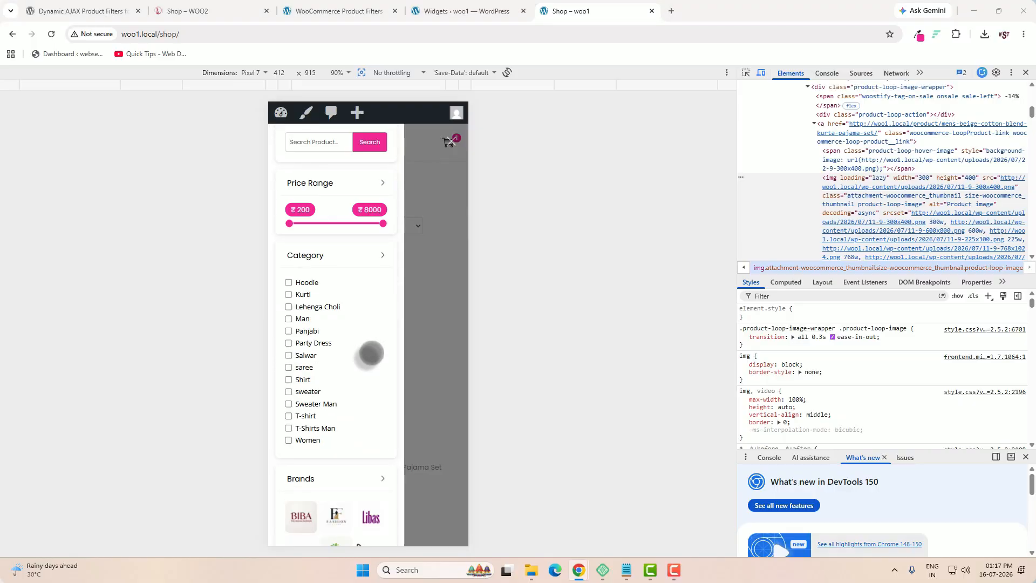